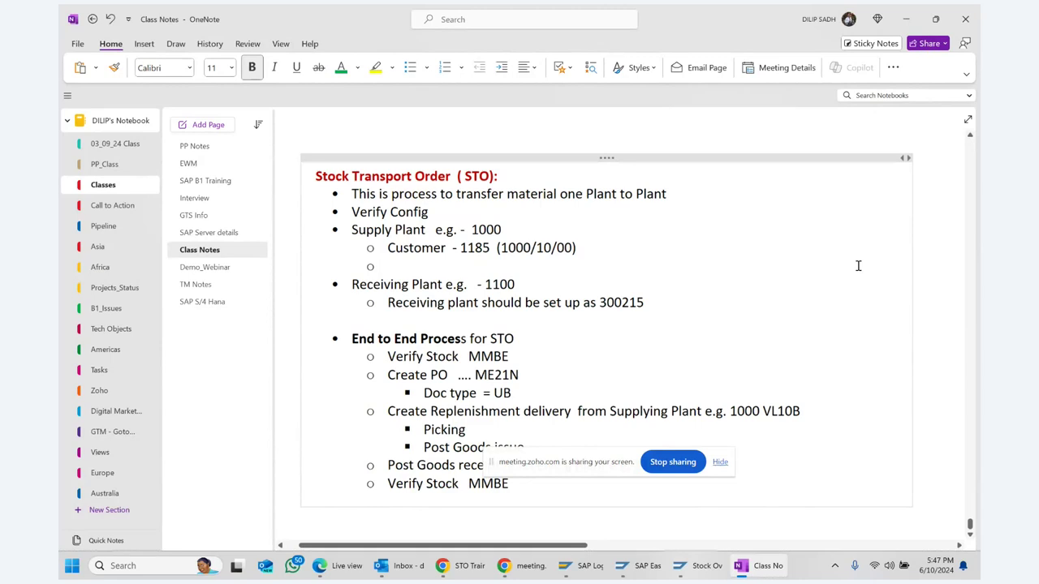
Step: Append "using Delivery process" to the first Stock Transport Order bullet and "SPRO" to the Verify Config bullet
scroll(568, 235, "right", 3)
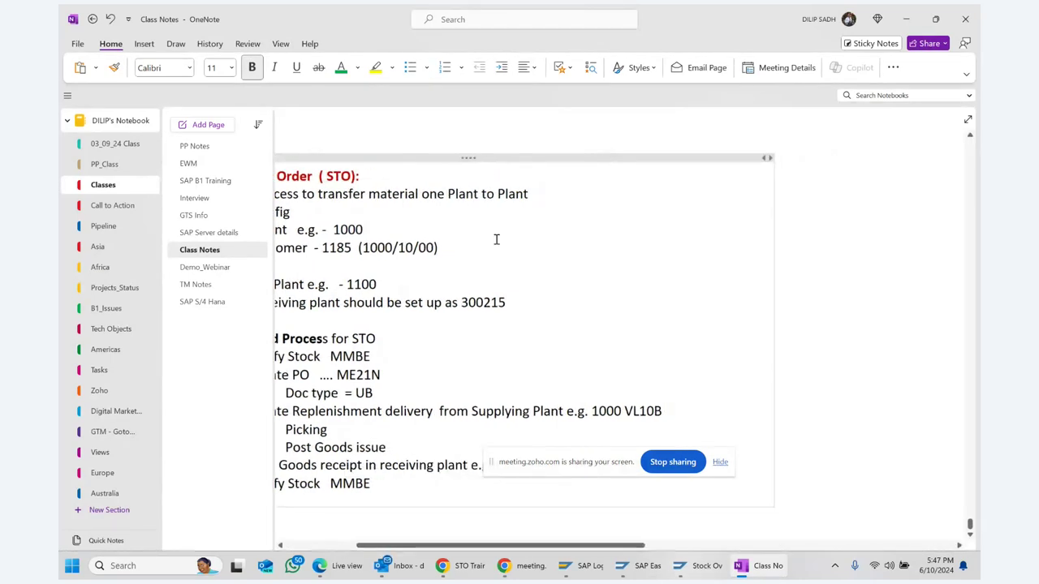
scroll(496, 239, "left", 3)
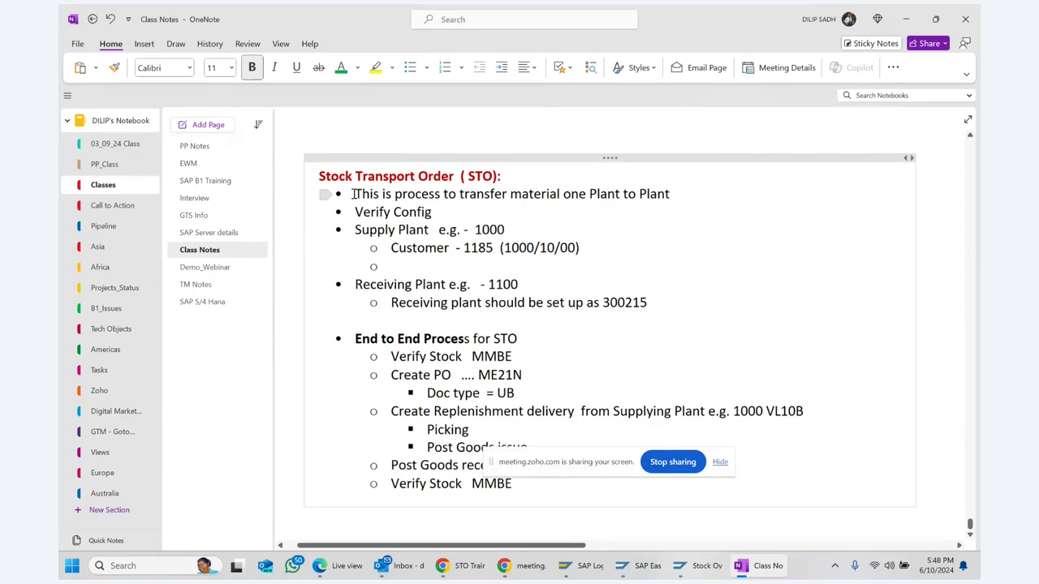
left_click(399, 194)
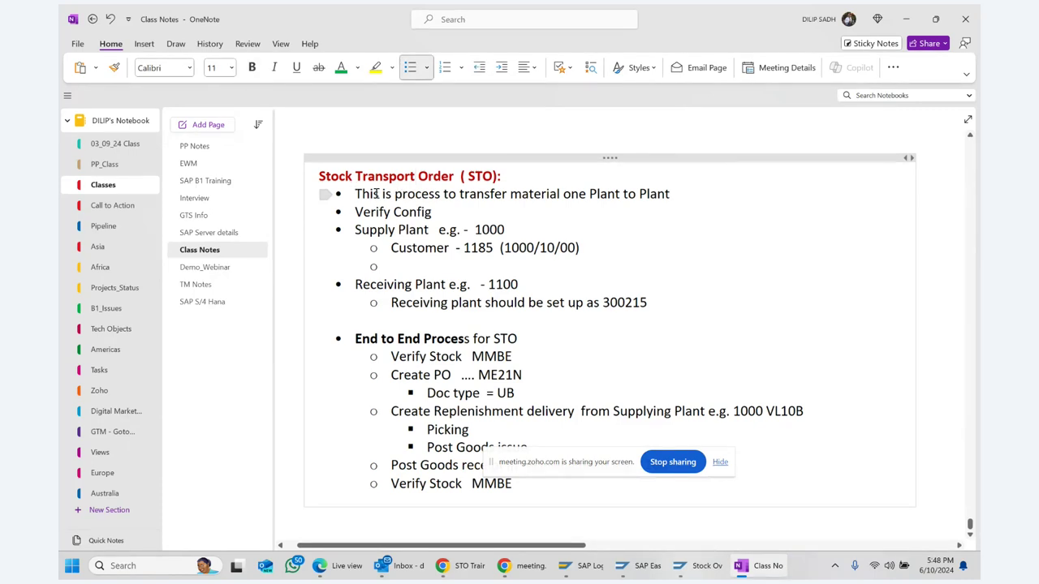
left_click_drag(361, 194, 670, 196)
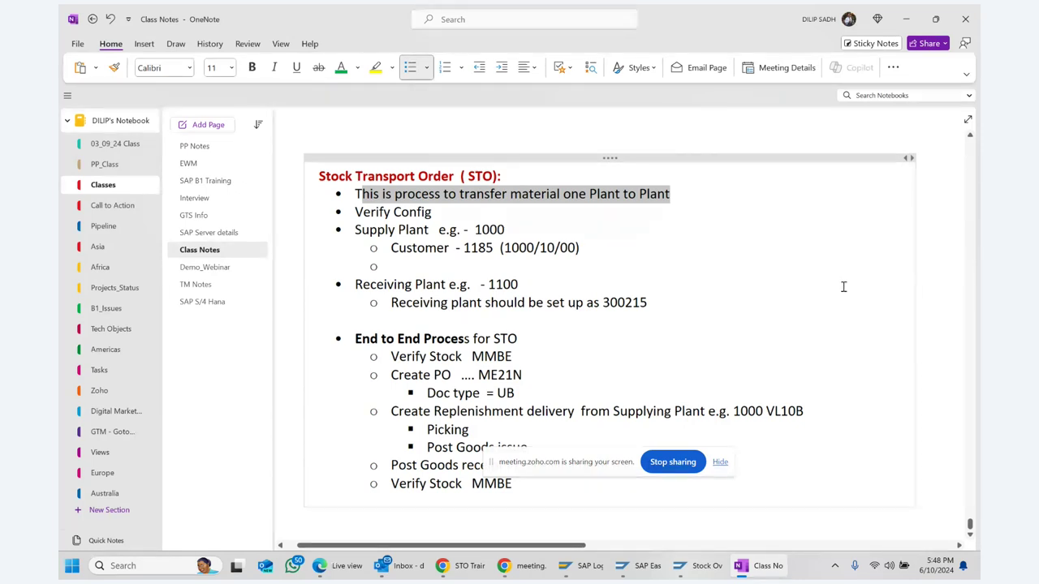
left_click(723, 197)
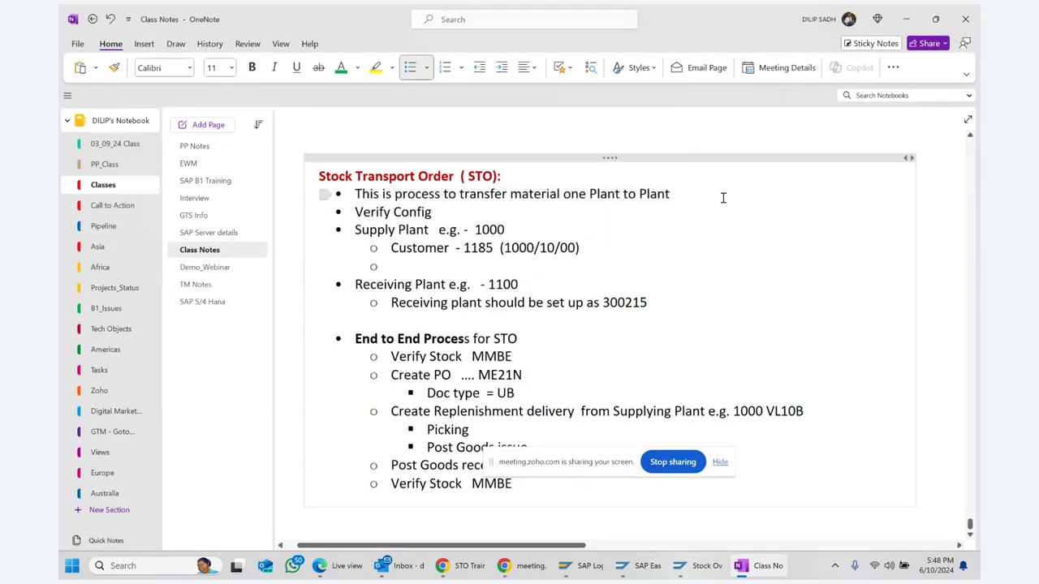
type("using De")
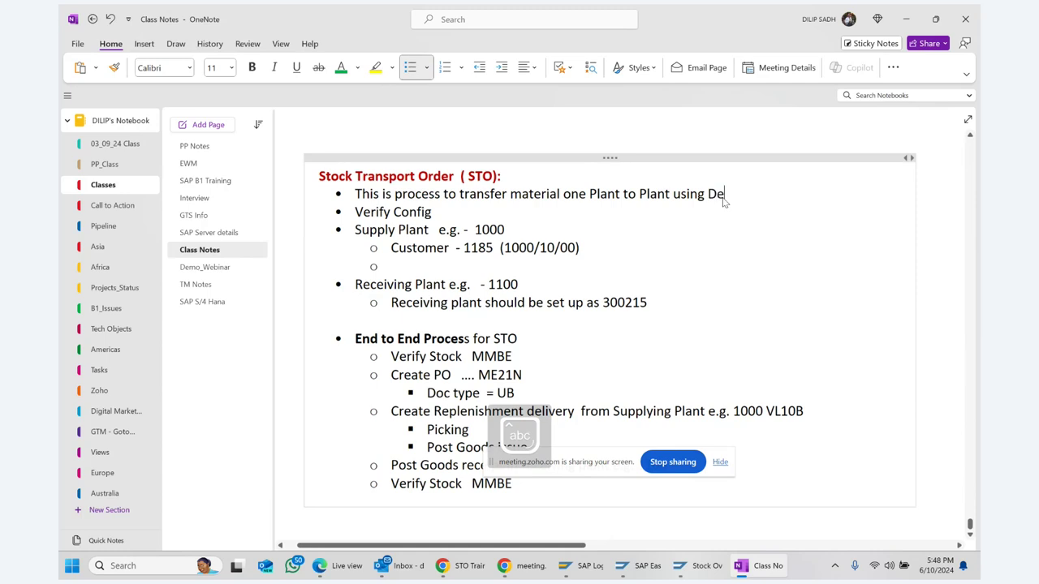
type("livery process")
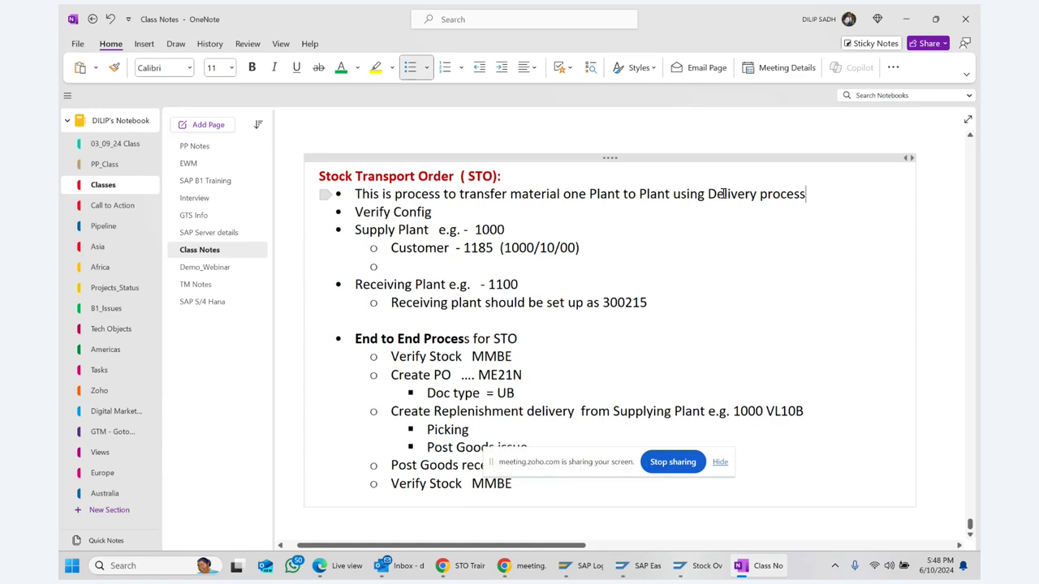
key("Down")
type("SPRO")
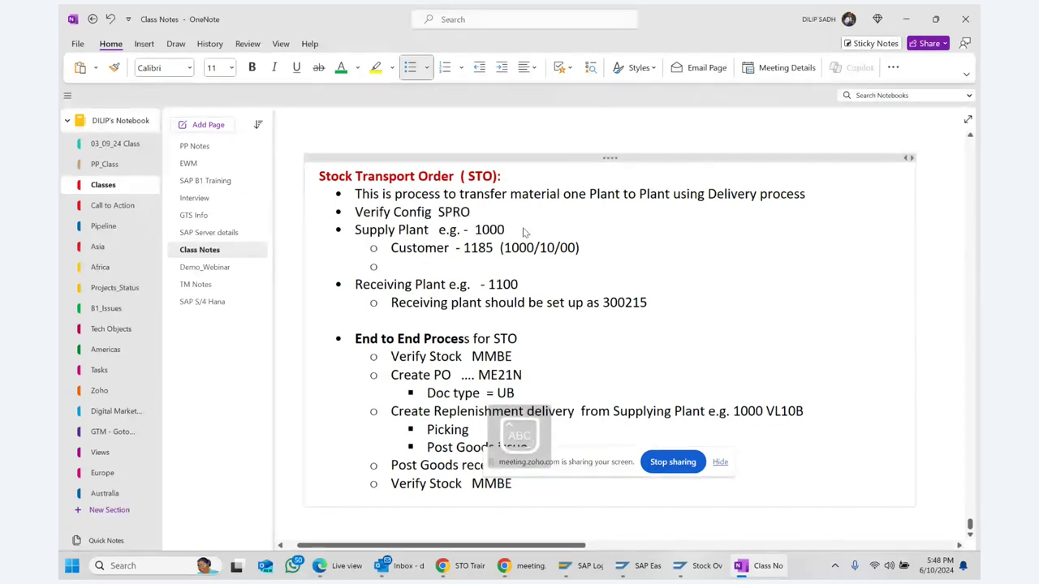
scroll(452, 373, "down", 2)
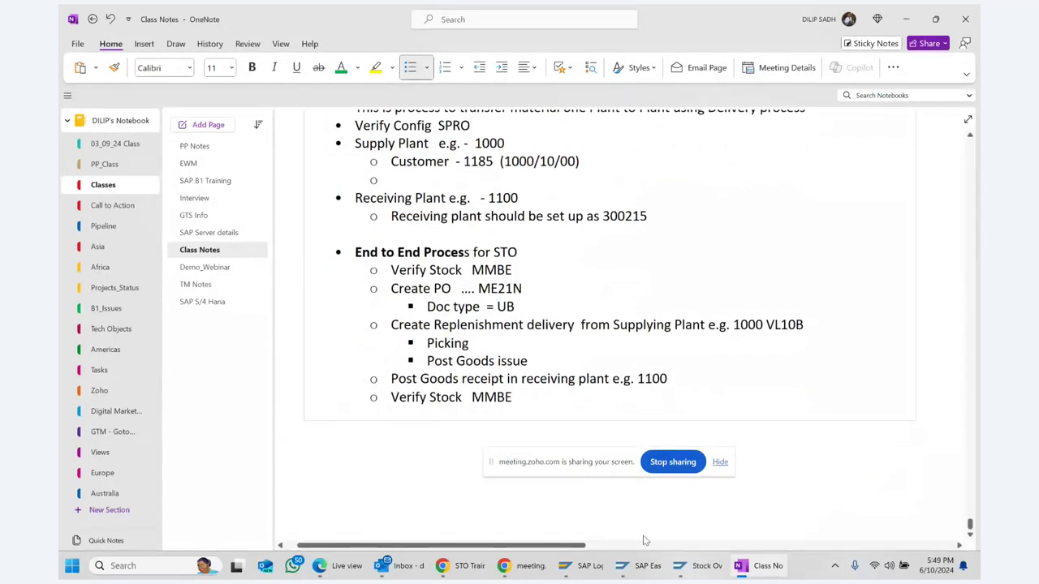
Step: Switch to the SAP Easy Access session, run transaction /NSPRO and display the SAP Reference IMG
left_click(647, 568)
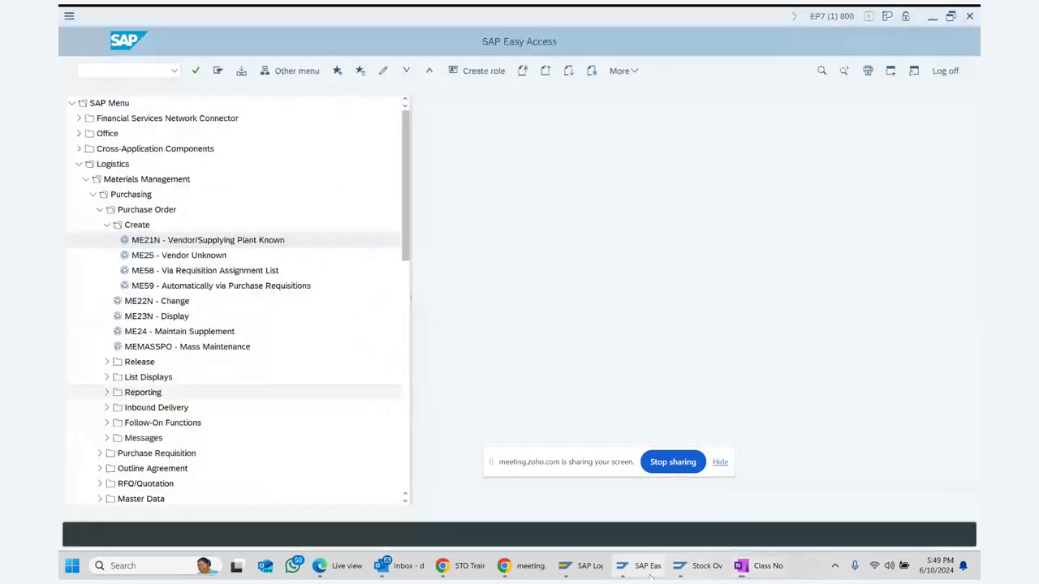
left_click(98, 69)
type("/NSPRO")
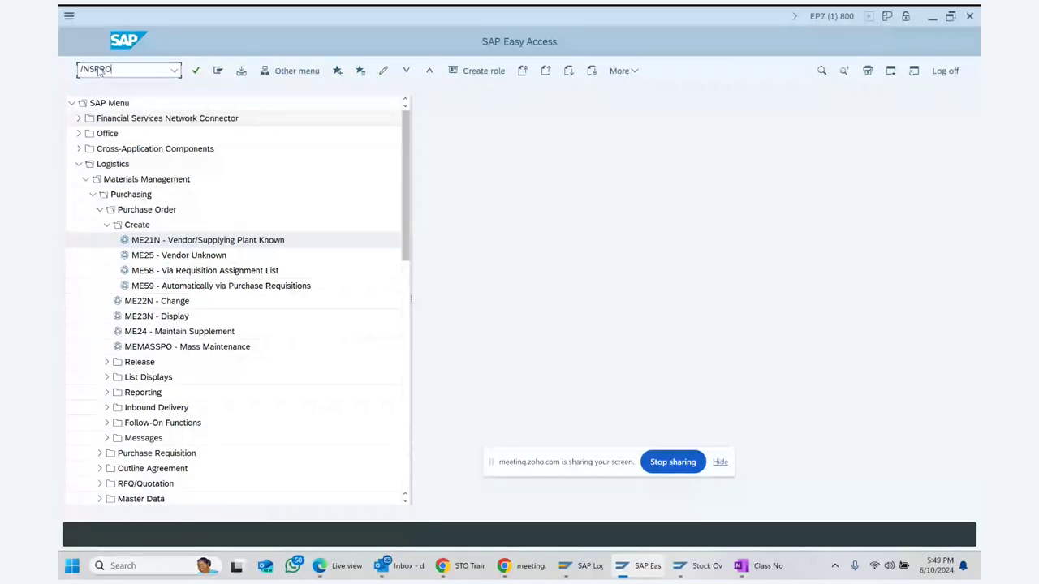
key("Return")
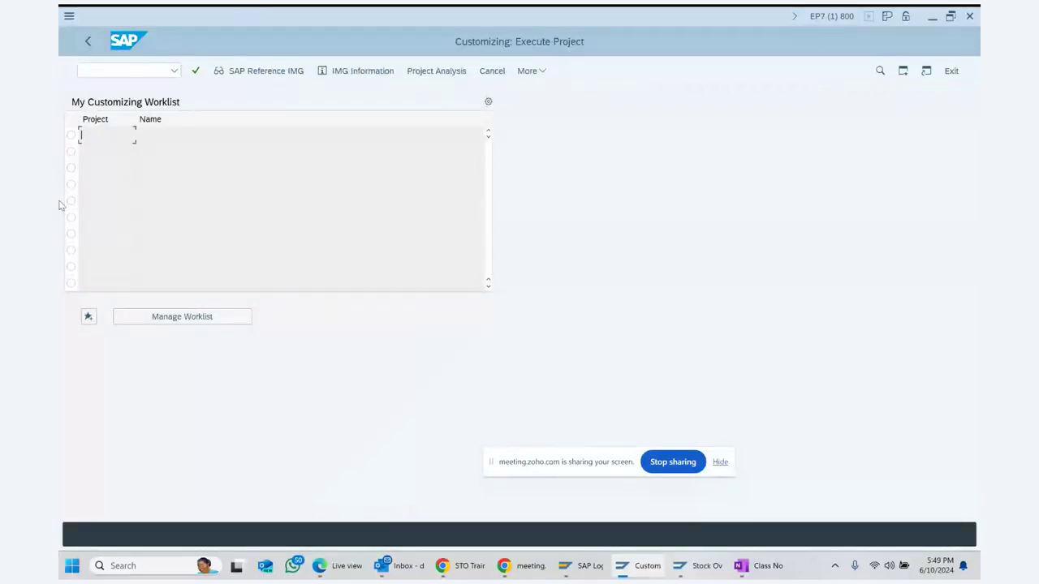
left_click(267, 73)
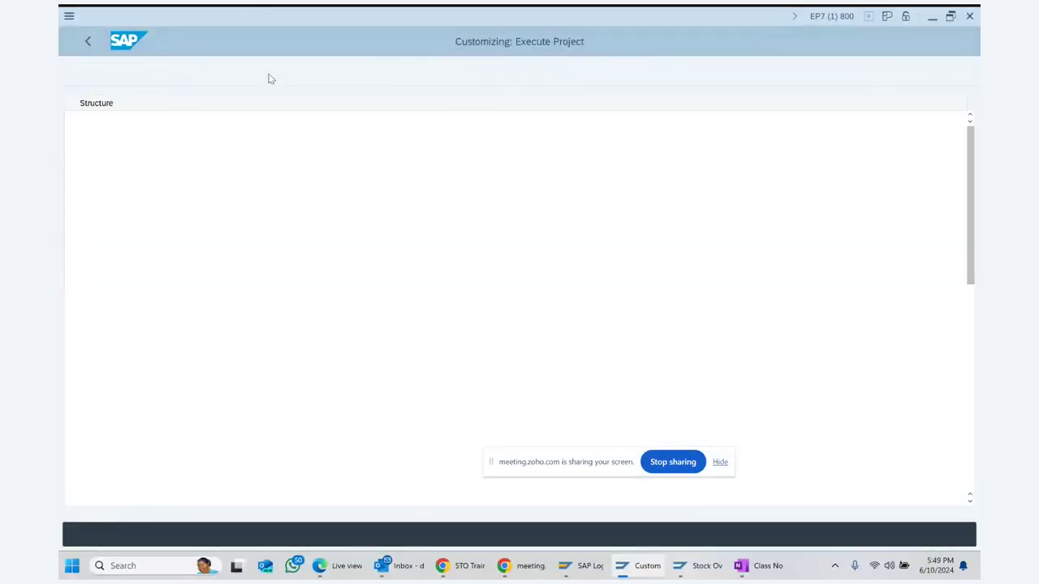
Step: Expand Materials Management and its Purchasing node in the IMG structure
scroll(267, 274, "down", 3)
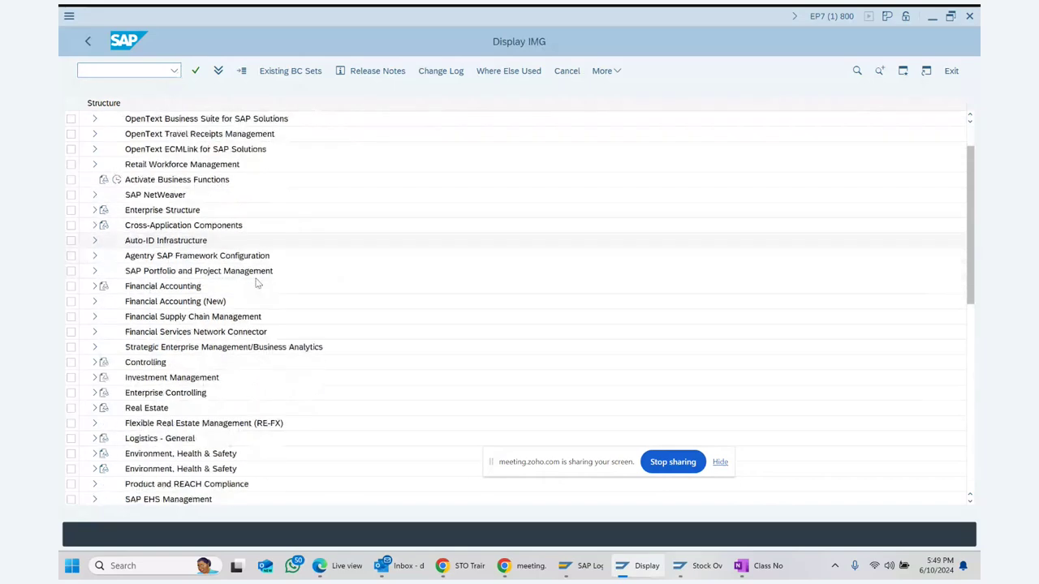
scroll(257, 281, "down", 5)
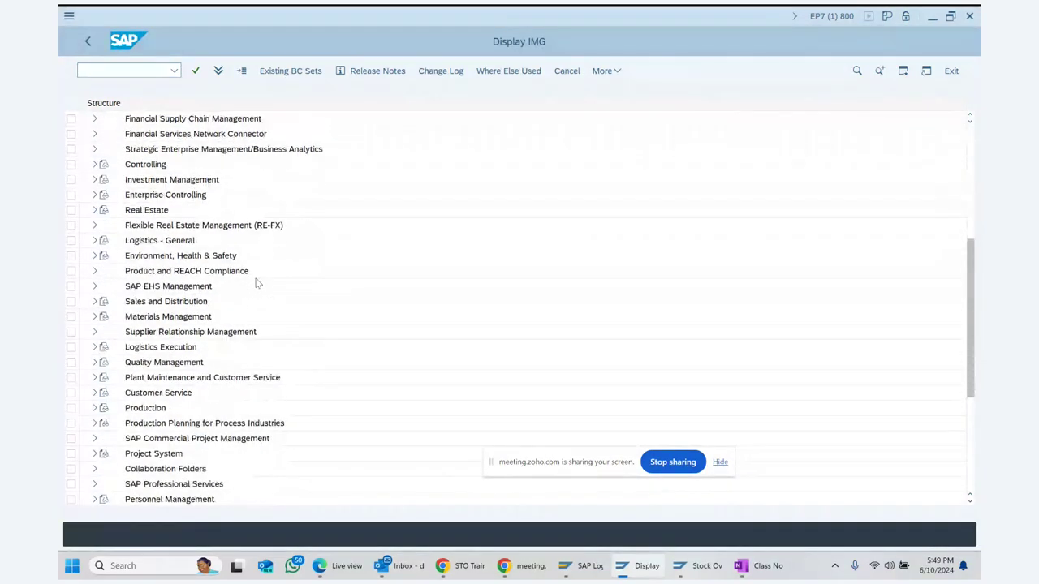
left_click(191, 317)
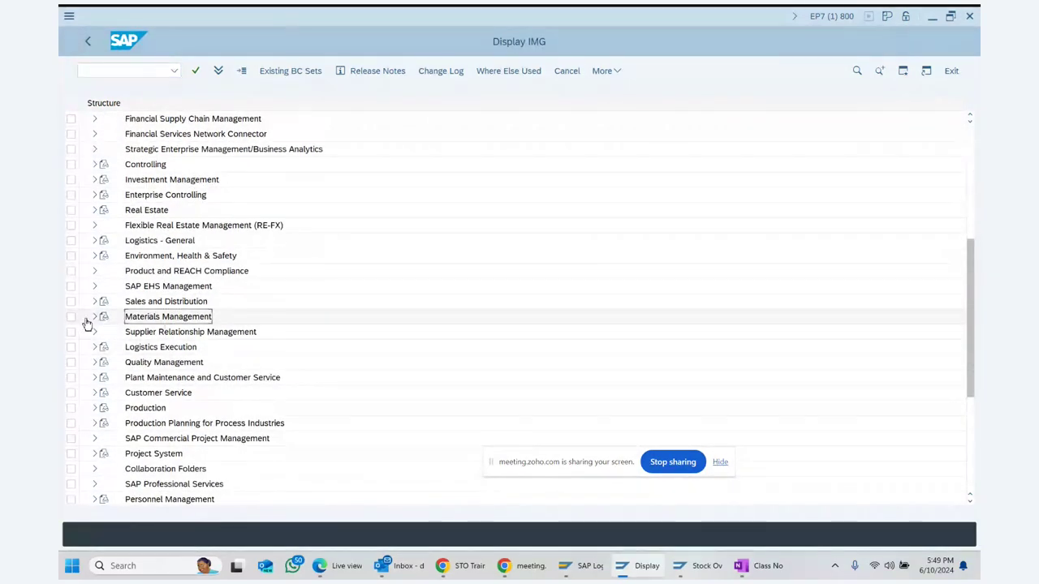
left_click(94, 317)
scroll(292, 320, "down", 2)
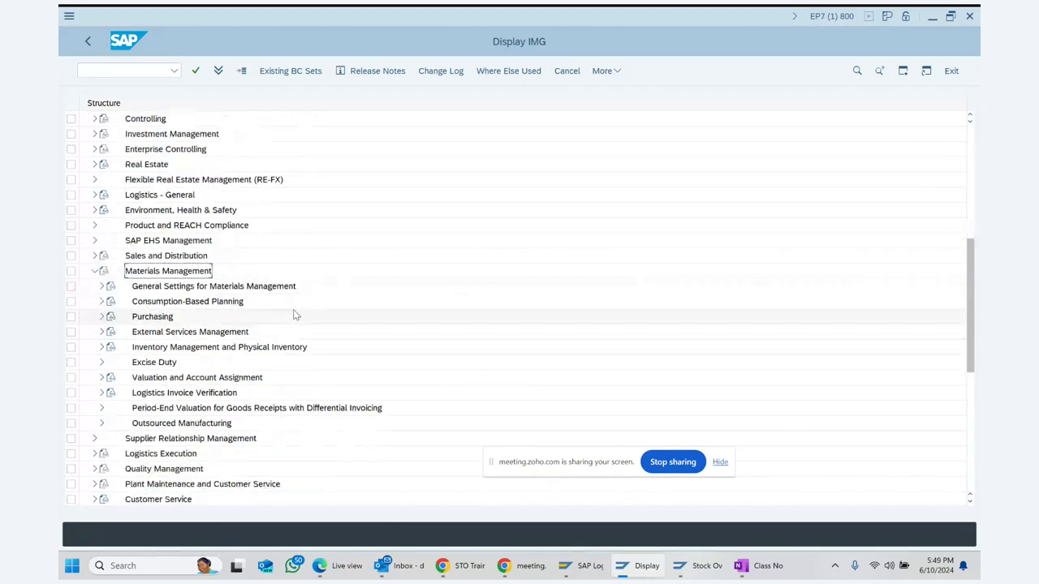
left_click(153, 271)
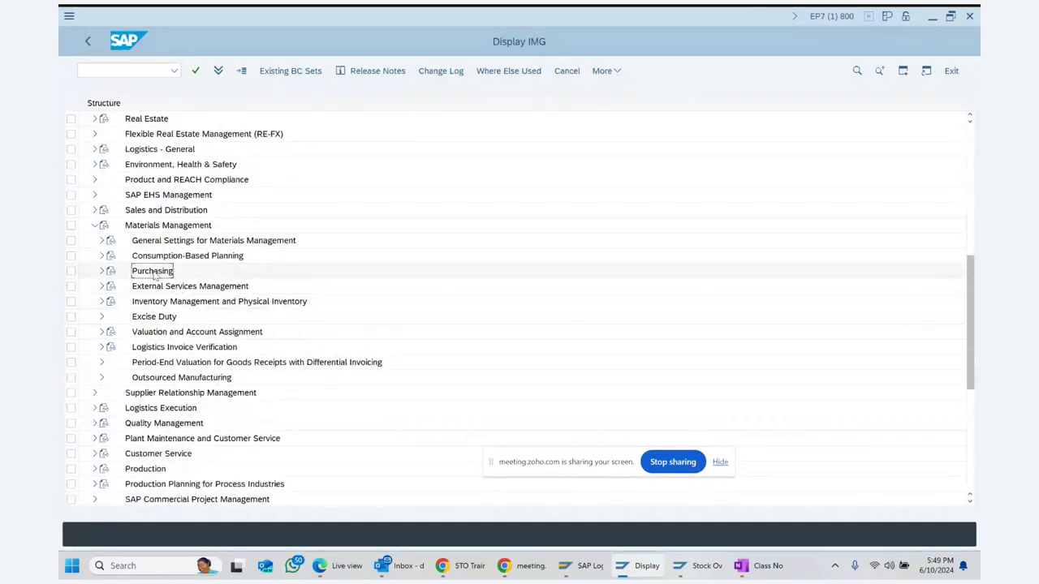
left_click(102, 271)
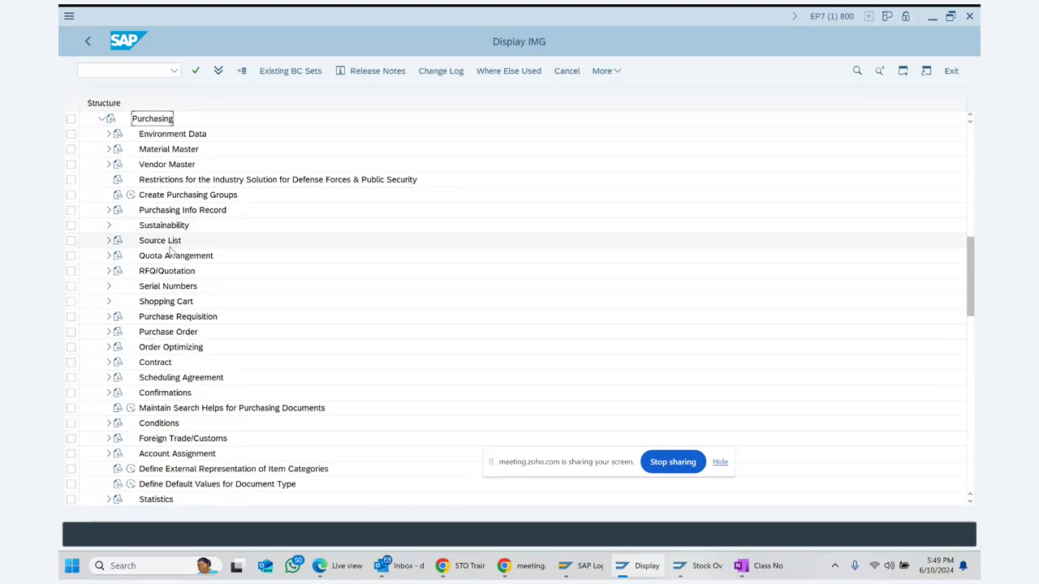
Step: Expand Purchase Order under Purchasing, including its Set up Stock Transport Order node
scroll(171, 250, "down", 1)
scroll(171, 250, "down", 2)
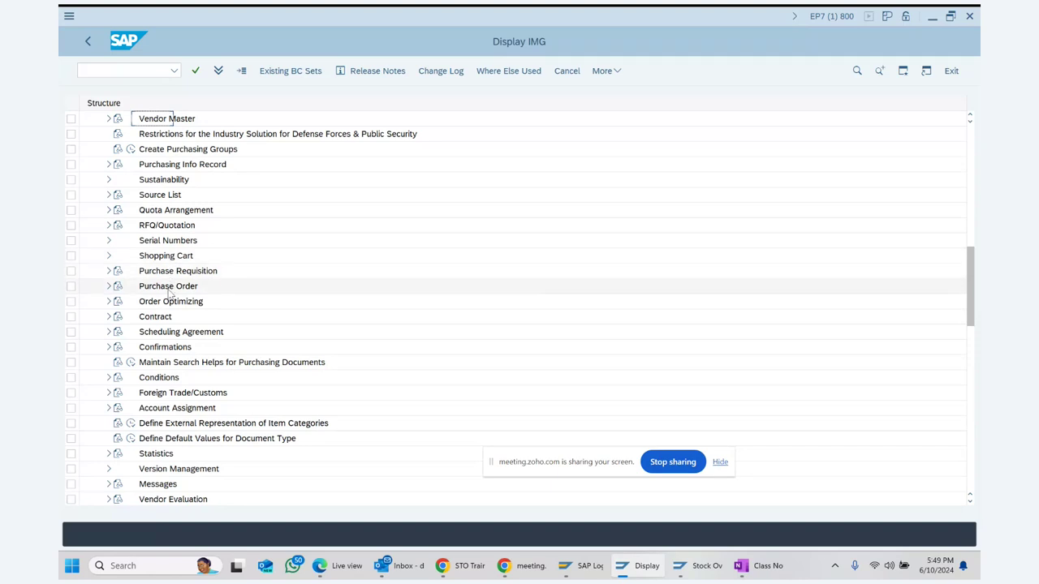
left_click(163, 288)
left_click(107, 287)
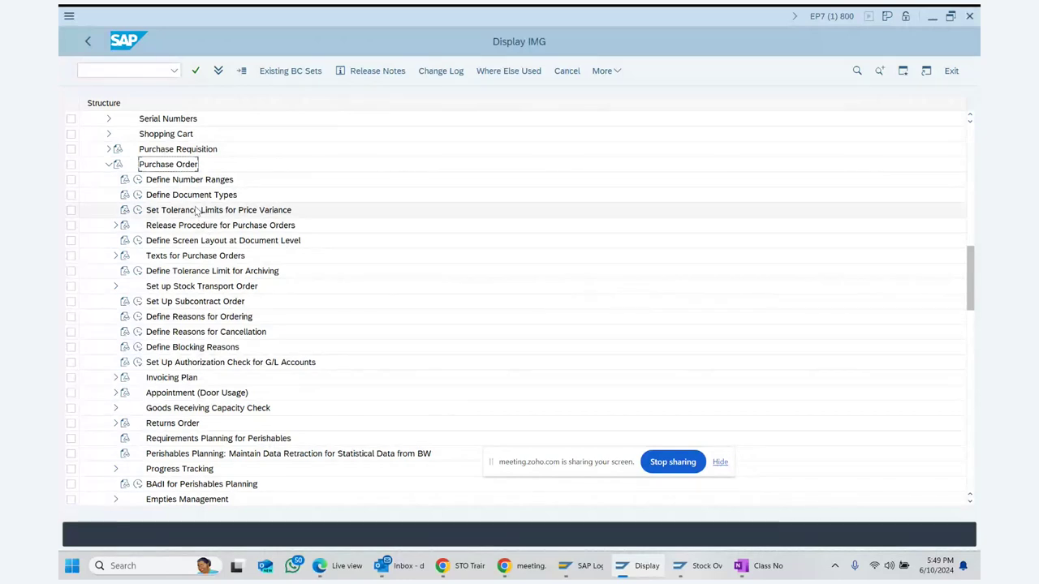
double_click(195, 284)
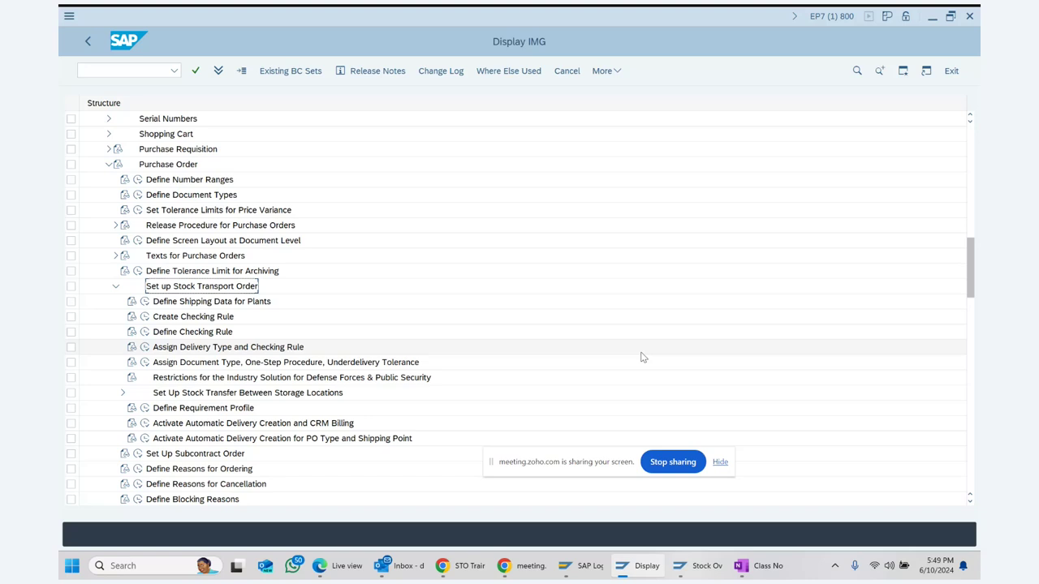
Step: Execute Define Shipping Data for Plants and widen the plant column to show the full plant codes
left_click(230, 308)
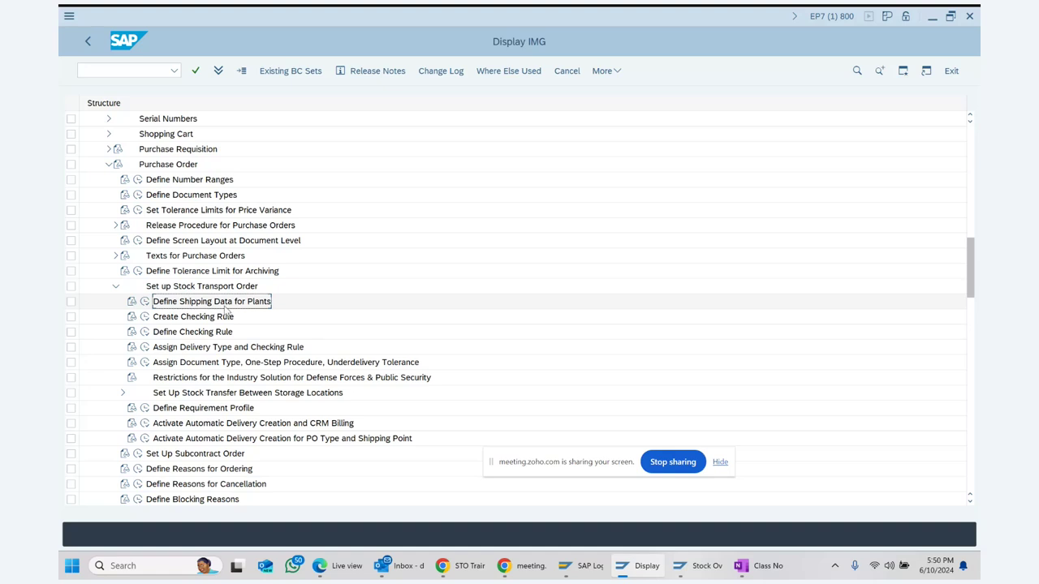
left_click(143, 302)
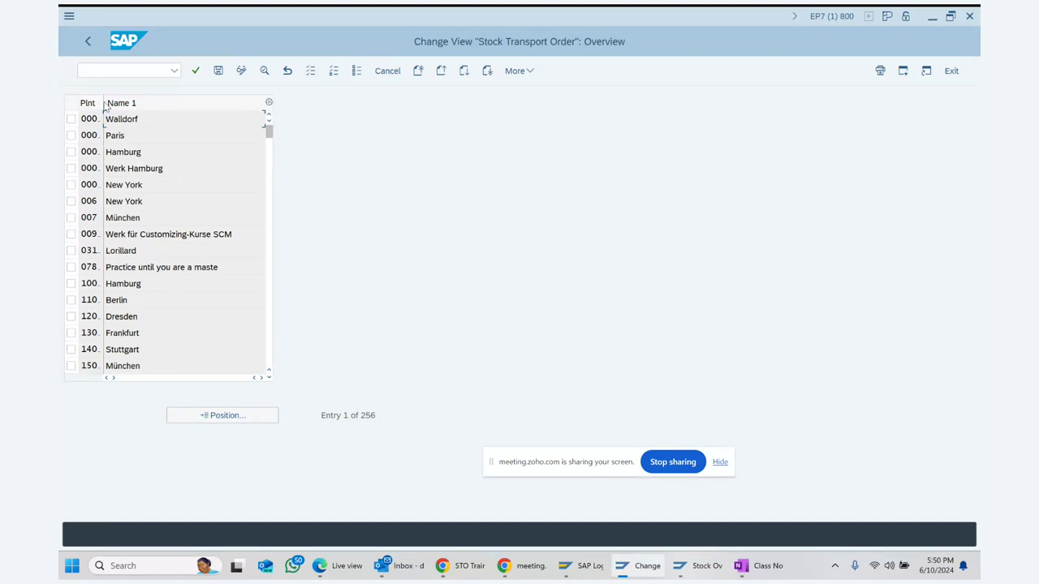
left_click_drag(120, 115, 137, 116)
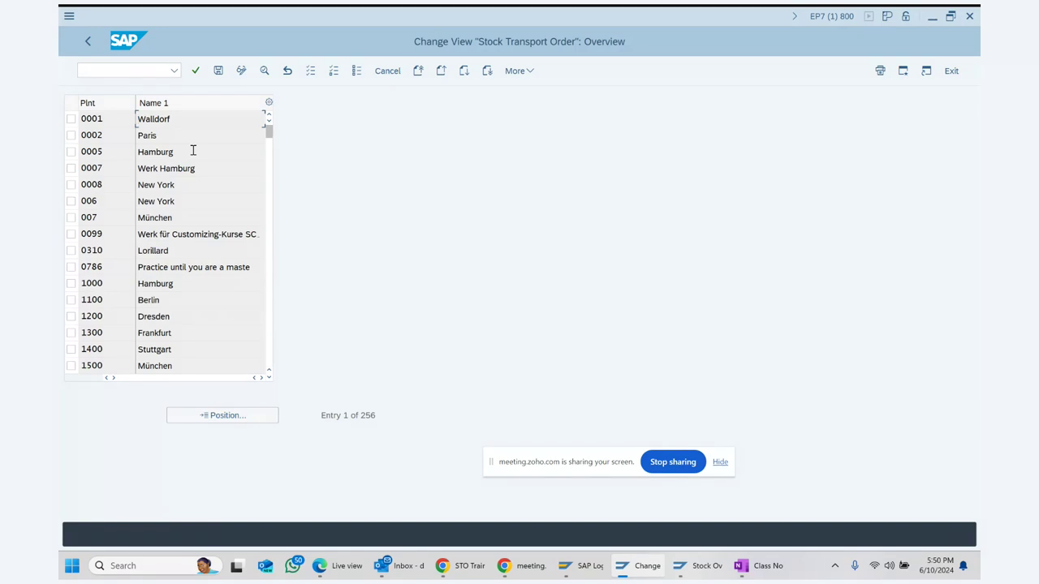
Step: Review the stock transport order details of plant 1000 Hamburg and return to the plant overview
left_click(72, 283)
left_click_drag(177, 285, 138, 288)
left_click(71, 299)
left_click(72, 299)
double_click(148, 285)
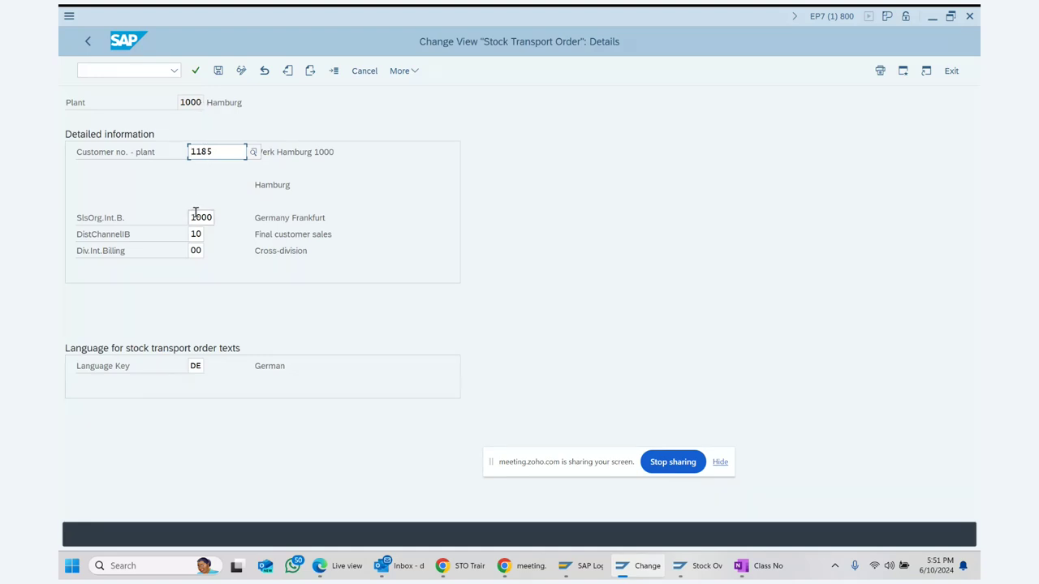
left_click(88, 41)
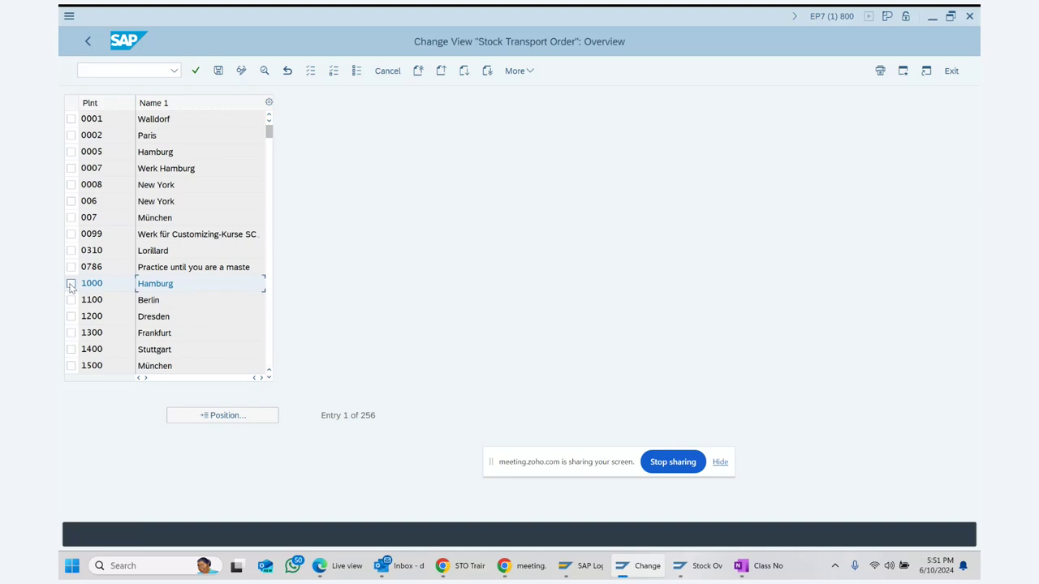
Step: Display the stock transport order details of plant 1100 Berlin and copy its assigned customer number
double_click(150, 300)
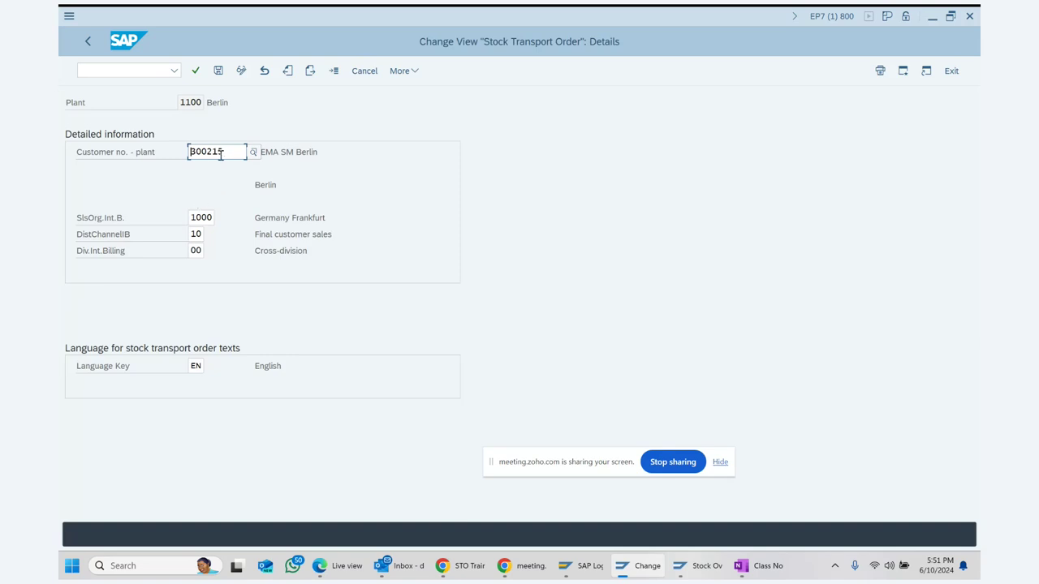
left_click_drag(223, 152, 180, 154)
key("ctrl+c")
Step: Switch to the Stock Overview session and start the customer change transaction with /NXD02
left_click(701, 565)
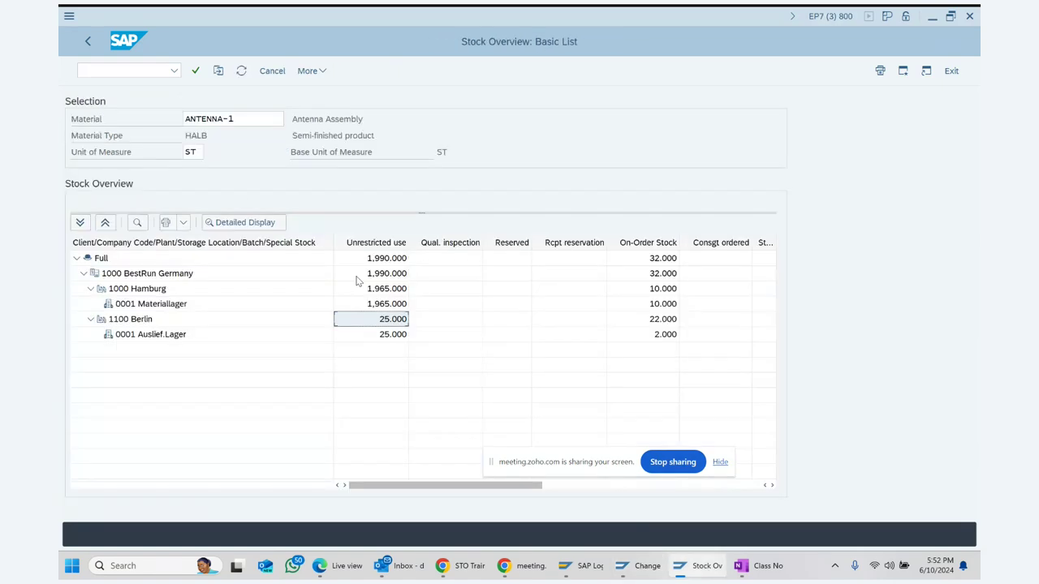
left_click(110, 68)
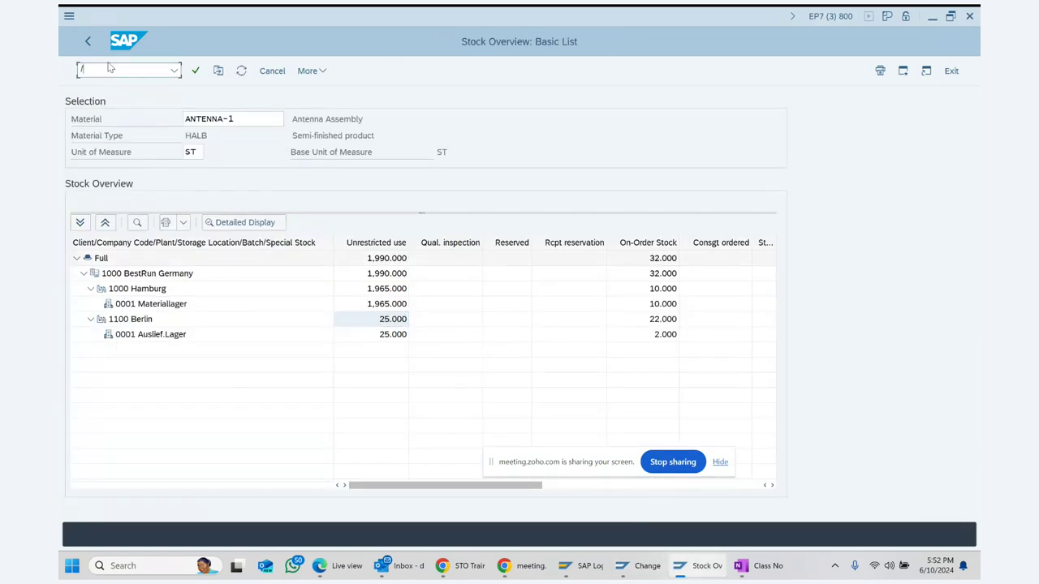
type("/NXD02")
key("Return")
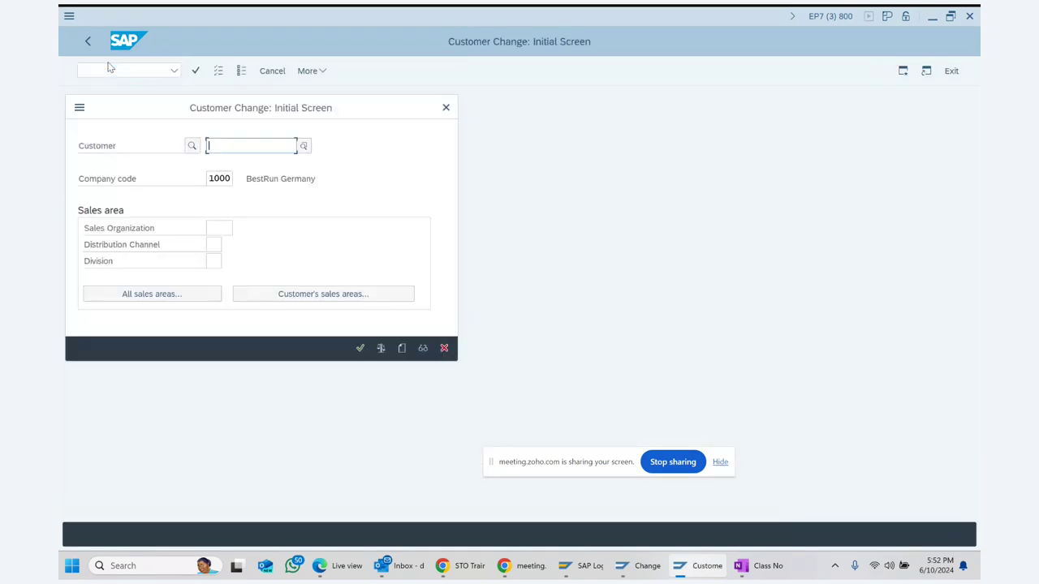
Step: Paste the copied customer number and enter sales organization 1000, distribution channel 10 and division 00, keeping company code 1000
key("ctrl+v")
left_click(214, 228)
type("10")
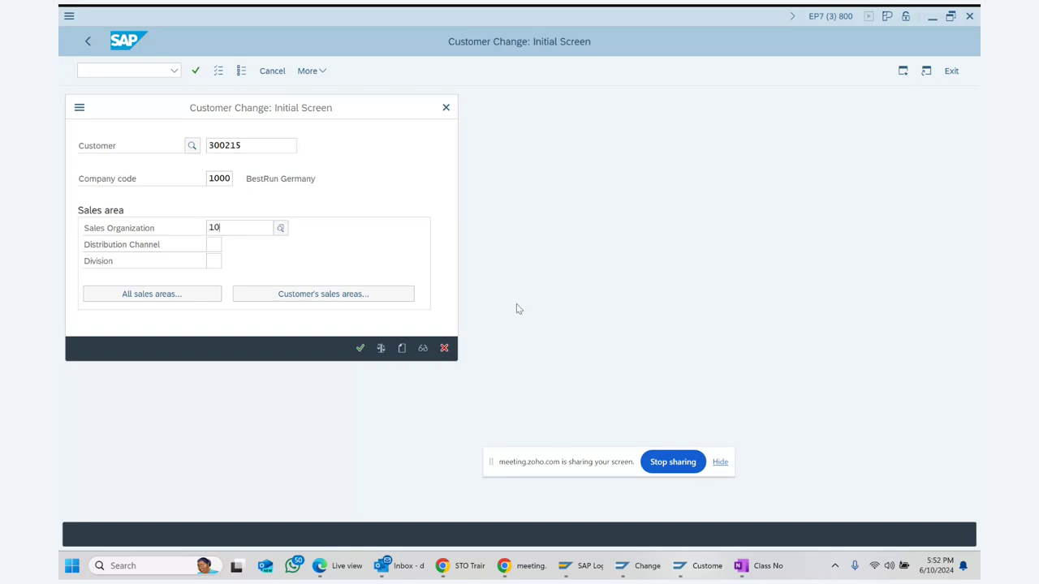
key("Tab")
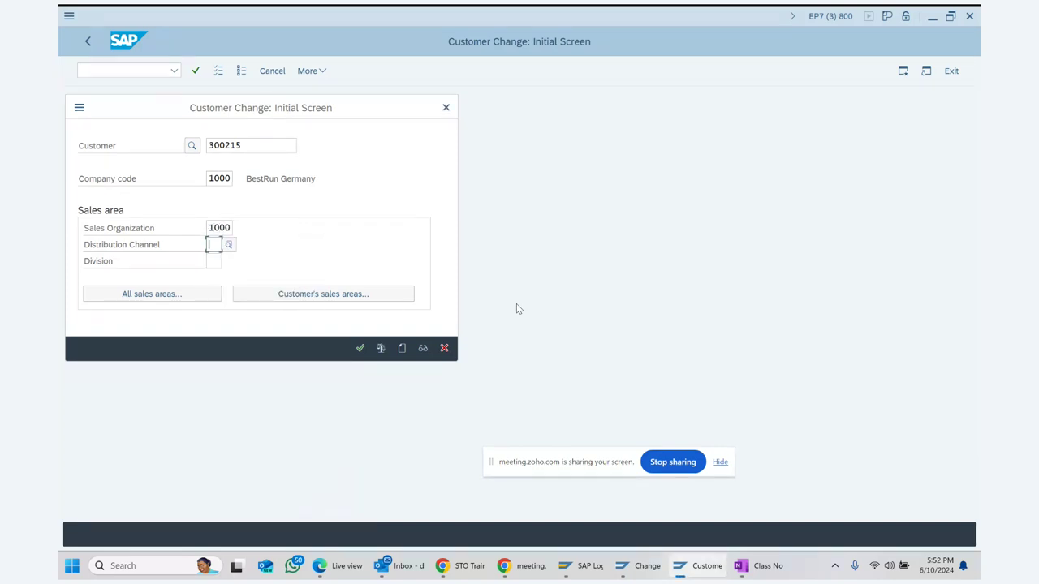
type("10")
key("Tab")
type("00")
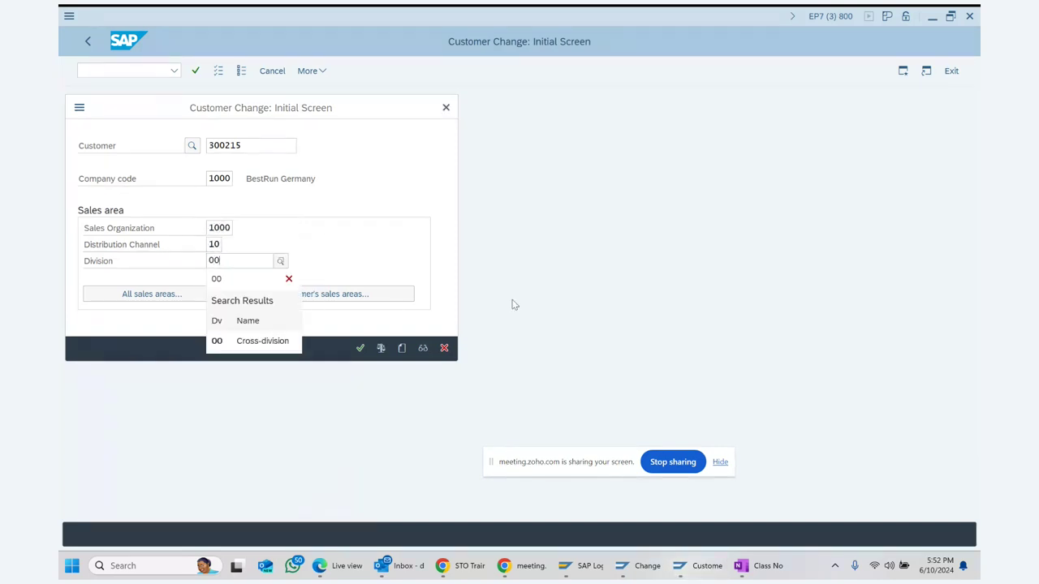
left_click(228, 177)
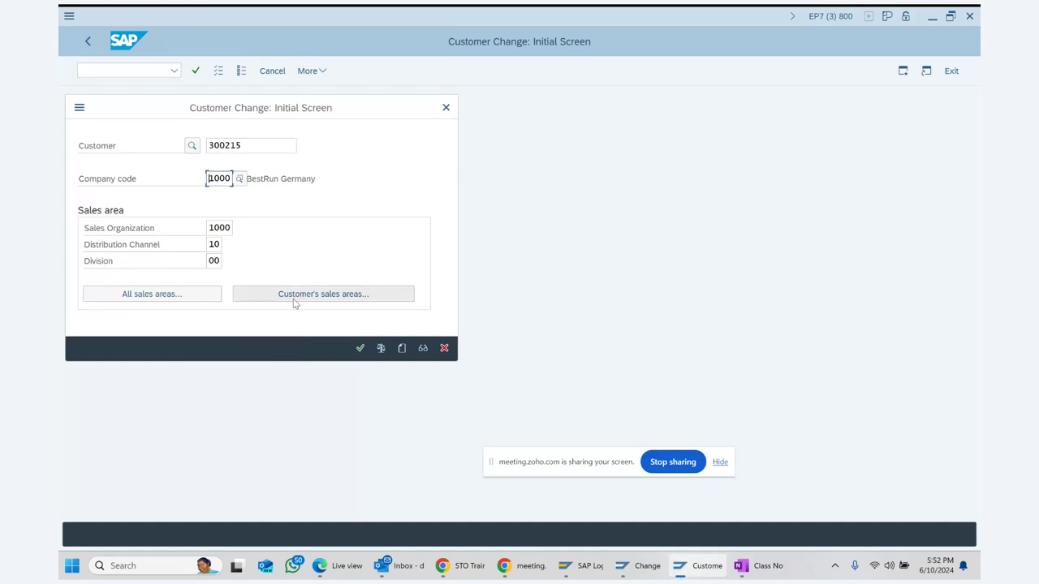
Step: Review the customer's general and sales area data, including shipping and partner functions, and leave the customer change transaction
key("Return")
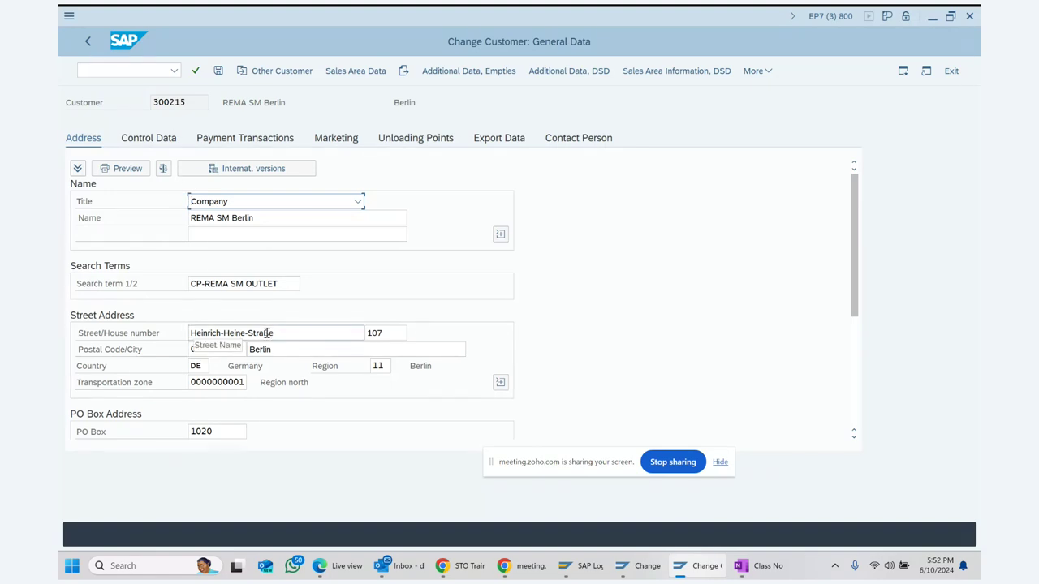
left_click(352, 73)
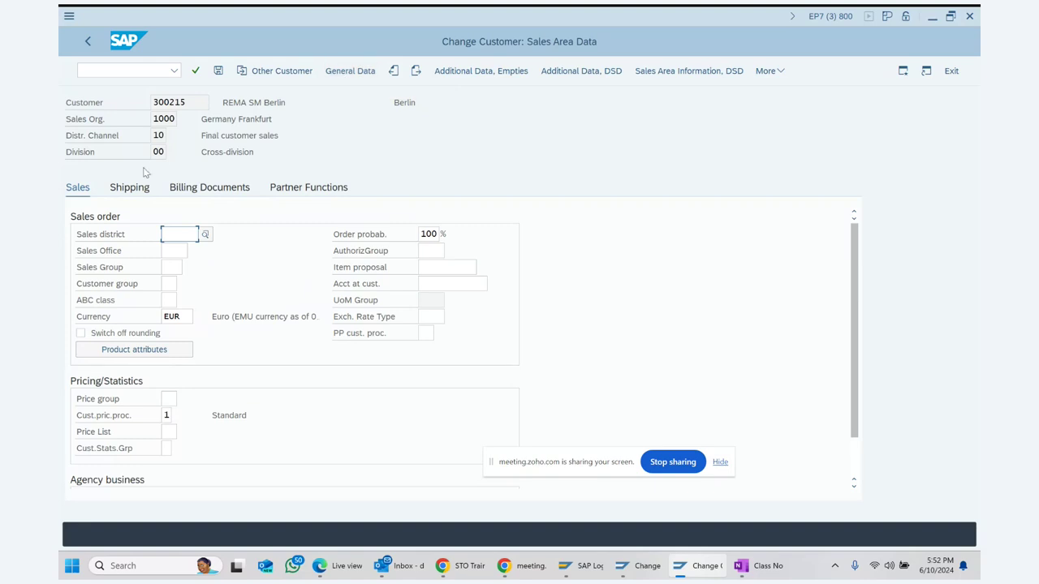
left_click(133, 188)
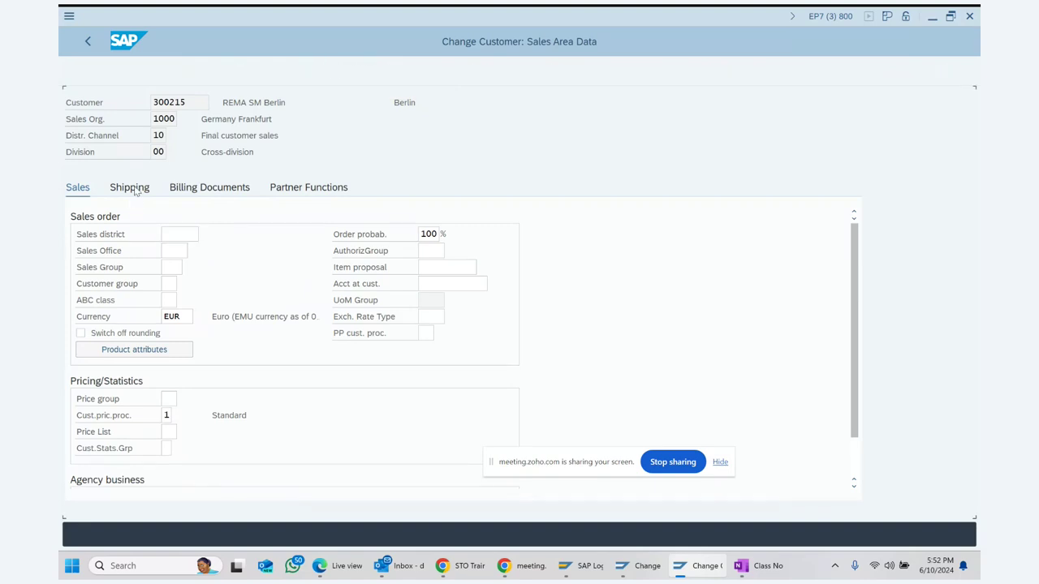
left_click(183, 188)
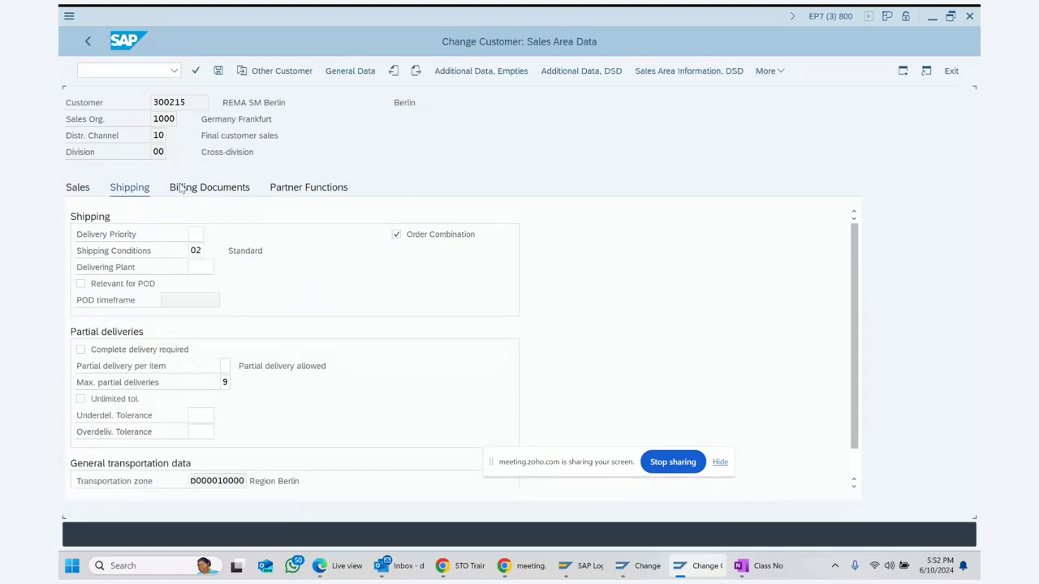
left_click(295, 189)
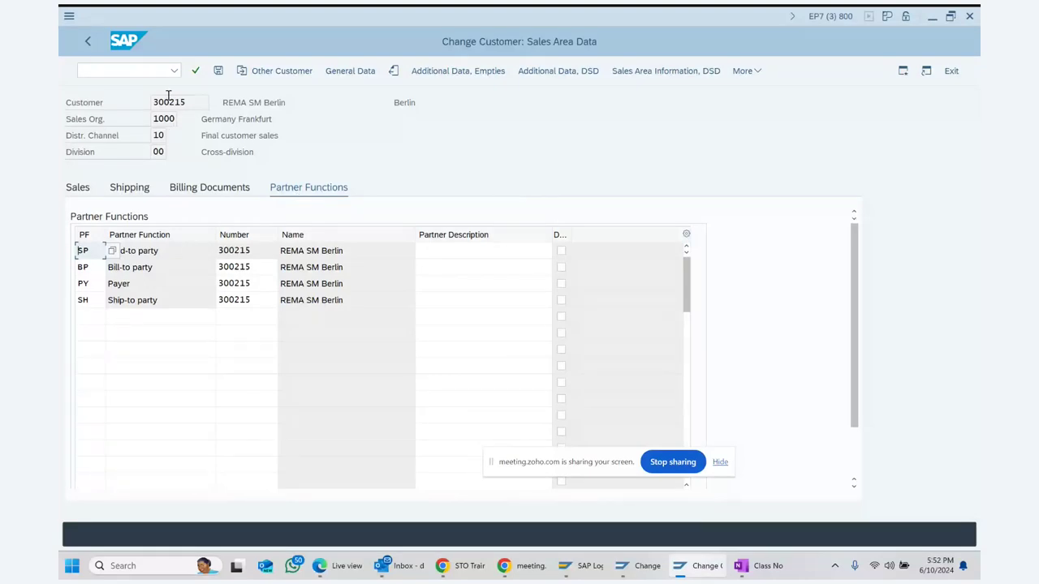
left_click(92, 43)
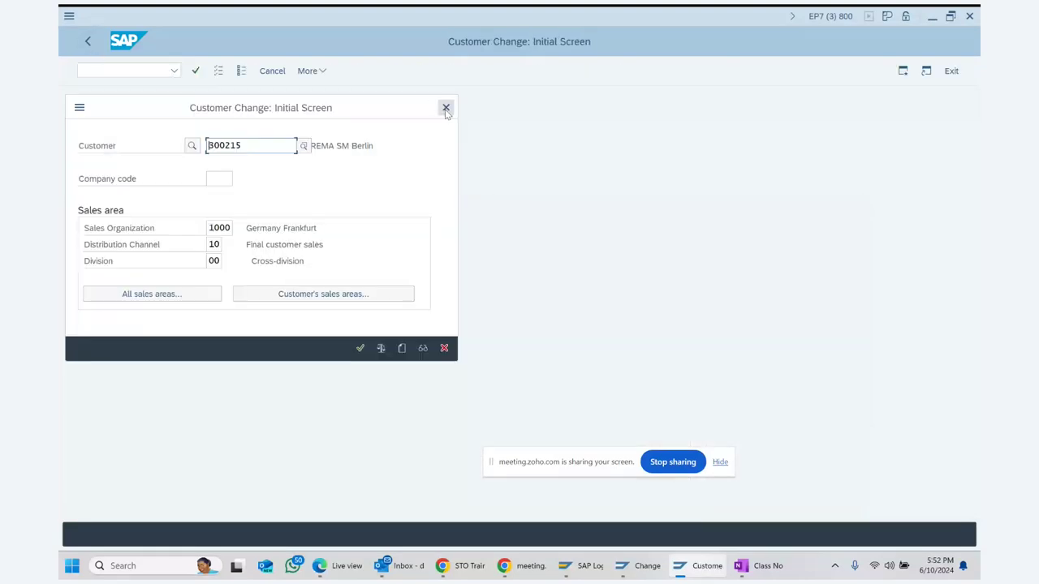
left_click(446, 108)
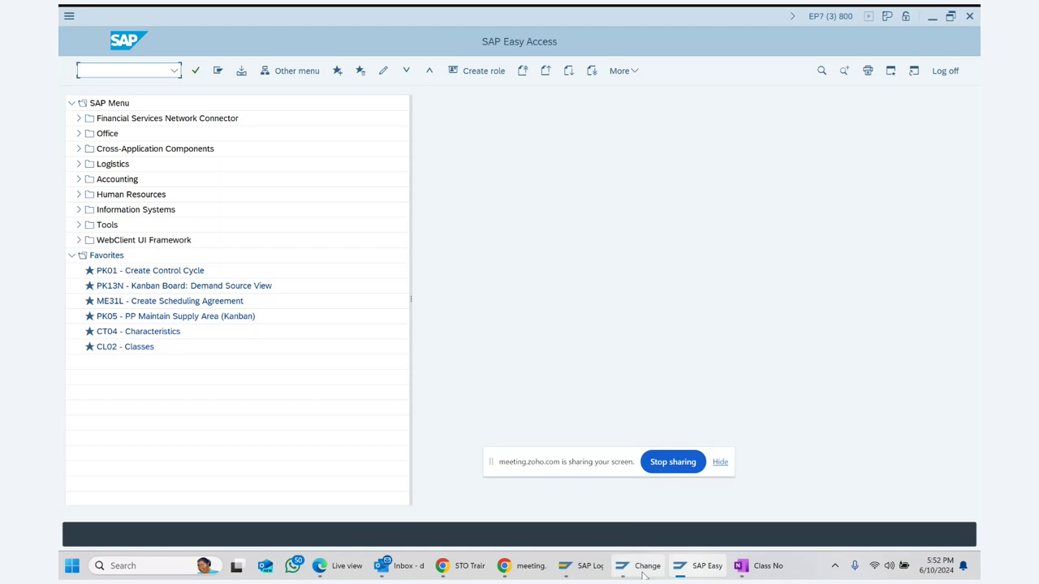
Step: Switch to the Stock Transport Order session and return from the plant 1100 details to the IMG structure
mouse_move(643, 574)
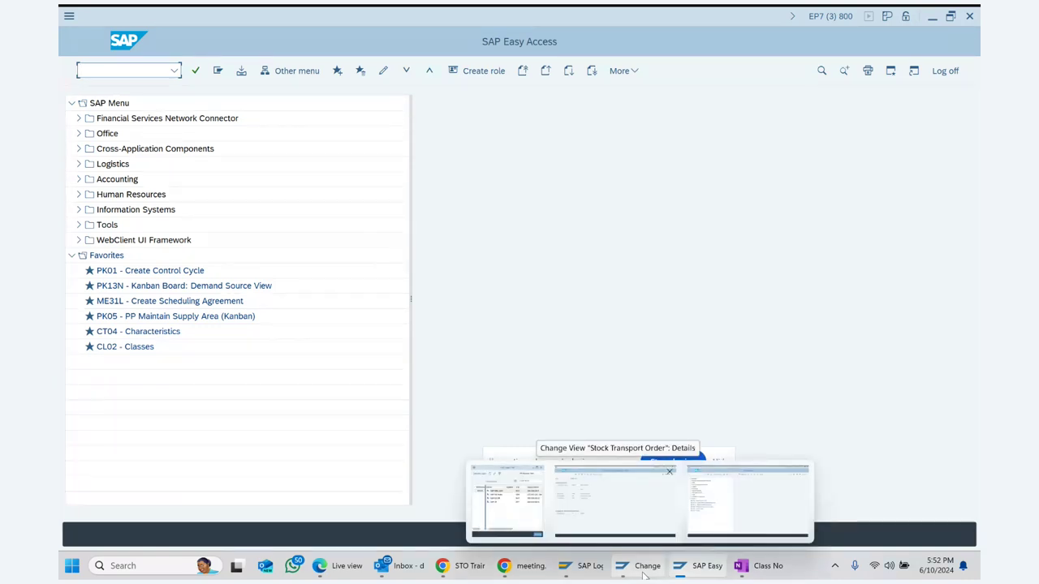
left_click(643, 574)
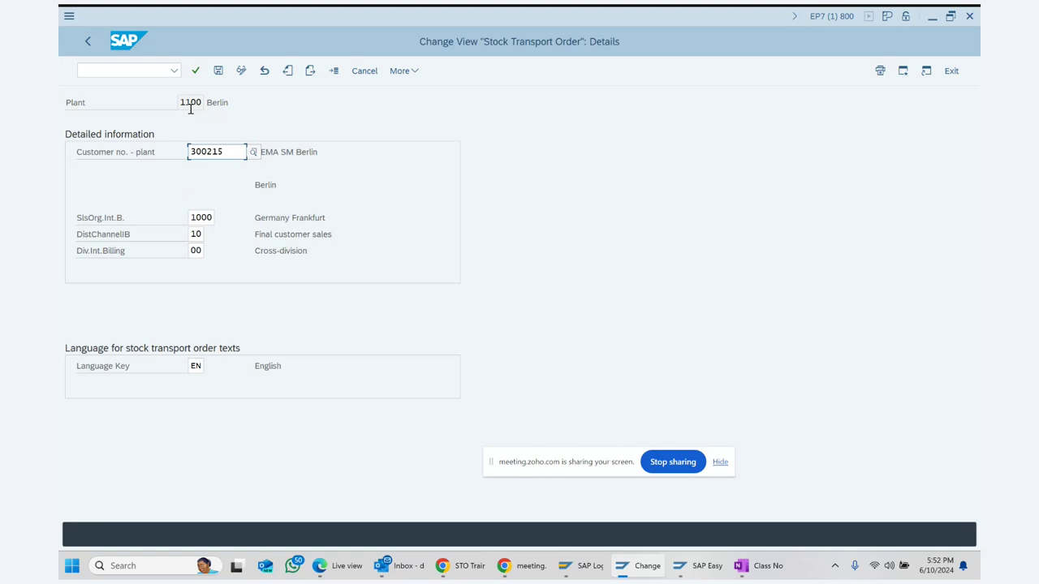
left_click(88, 42)
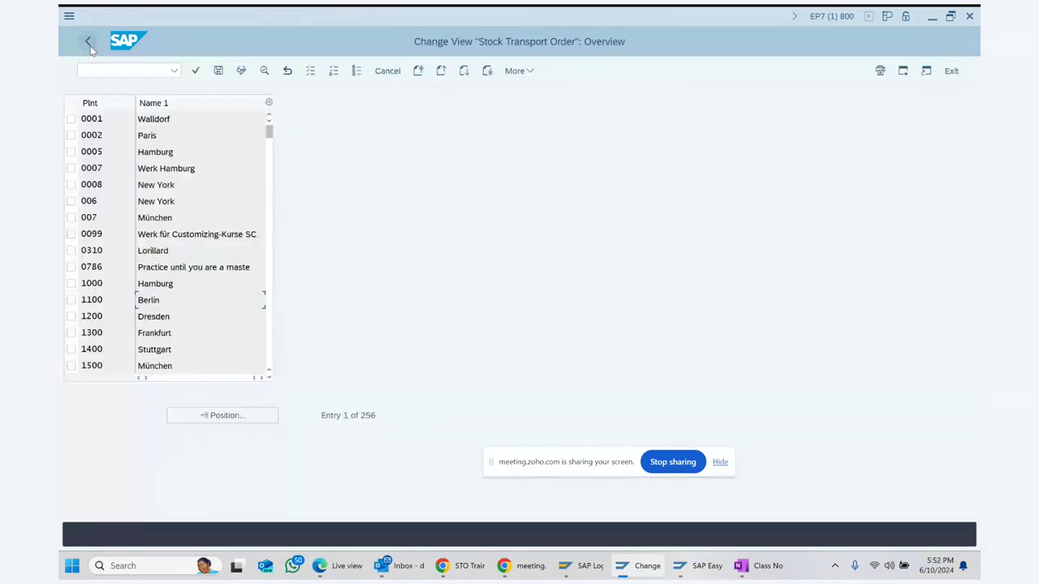
left_click(88, 47)
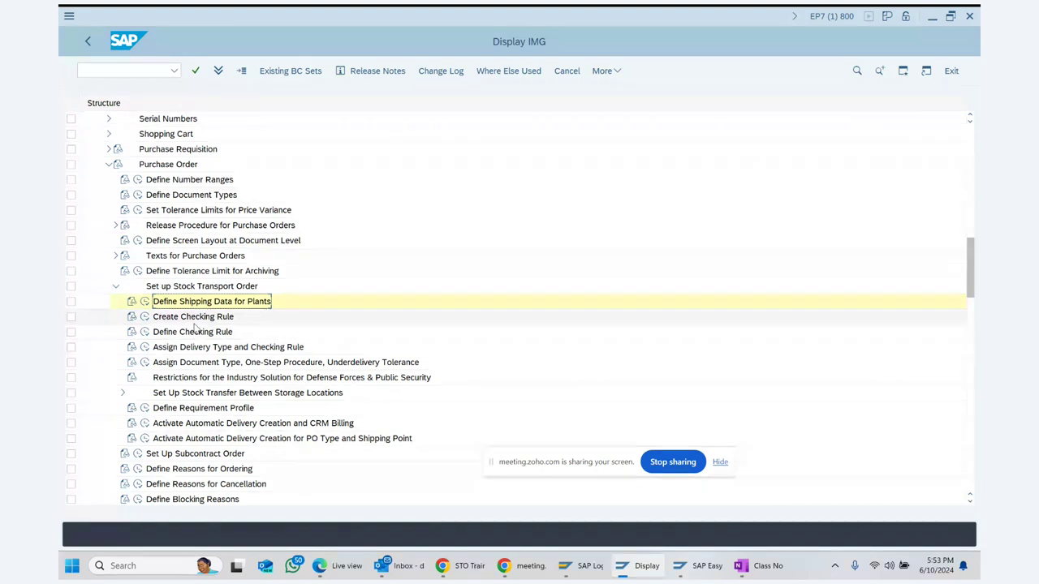
Step: Review the checking rules under Create Checking Rule and return to the IMG structure
left_click(194, 322)
left_click(144, 332)
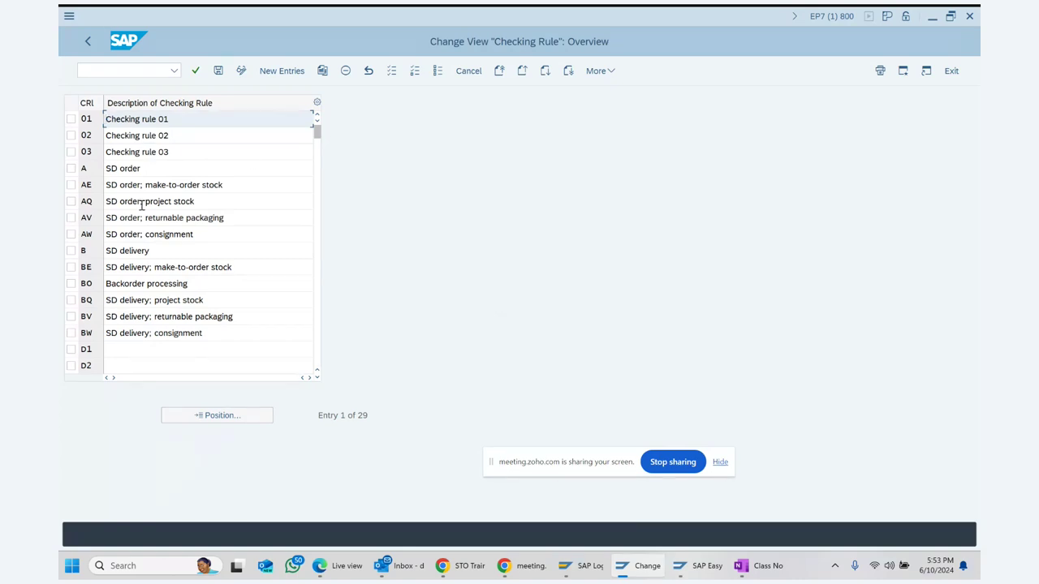
left_click(88, 41)
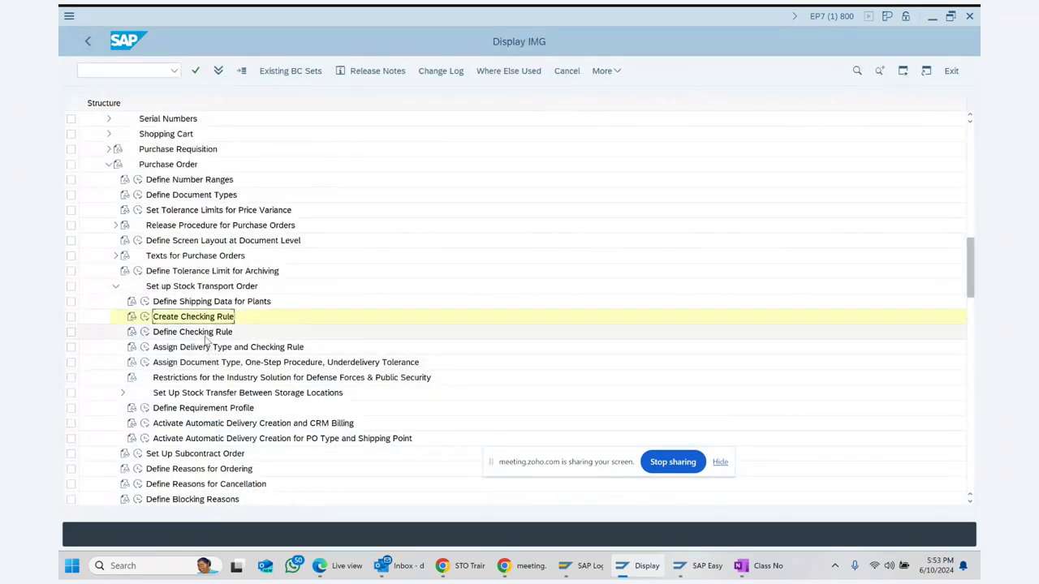
Step: Review the availability check control entries under Define Checking Rule and return to the IMG structure
left_click(145, 333)
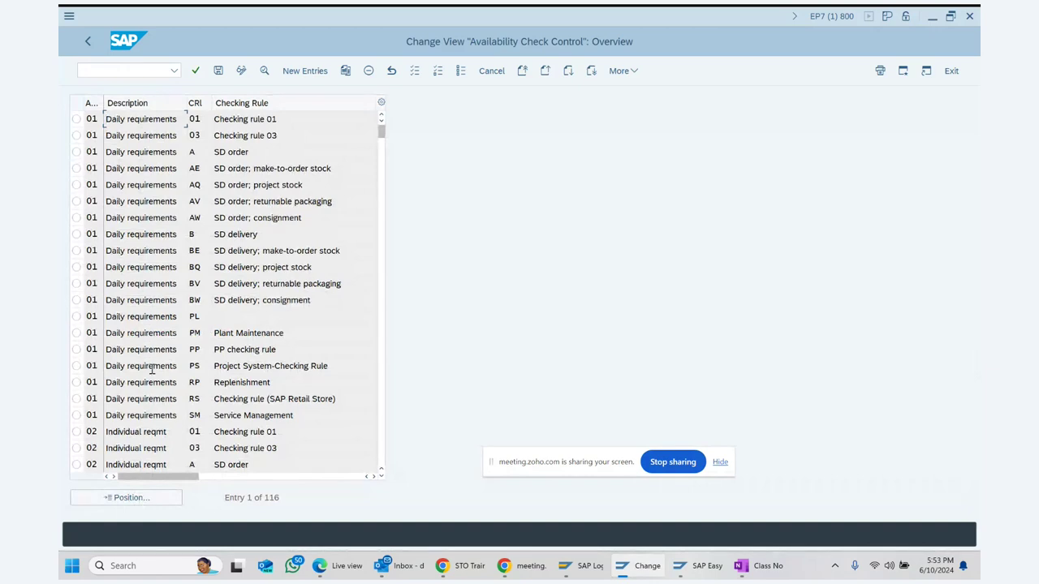
scroll(154, 357, "down", 6)
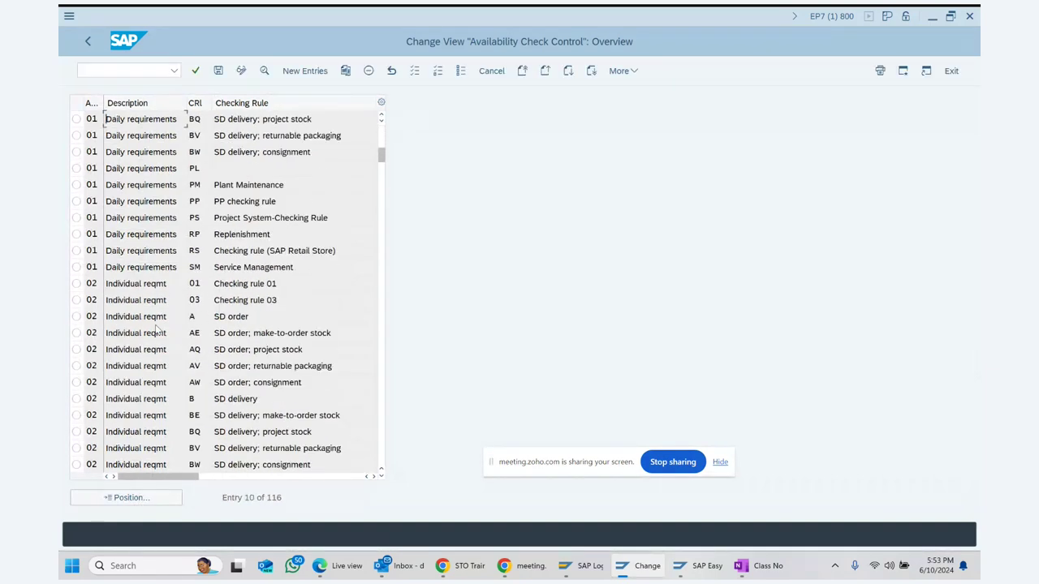
scroll(156, 327, "down", 5)
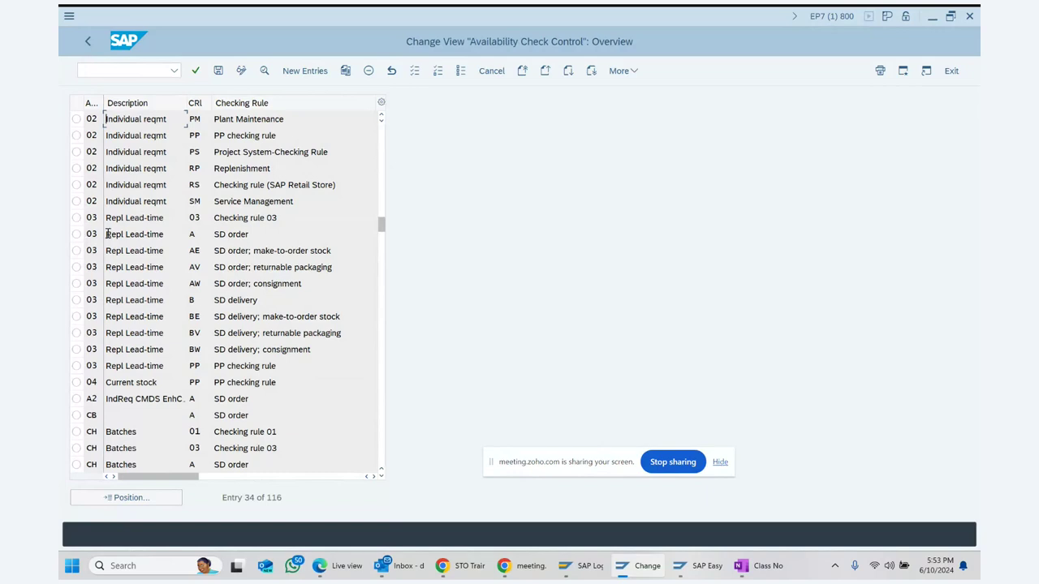
left_click_drag(279, 297, 213, 298)
left_click(89, 41)
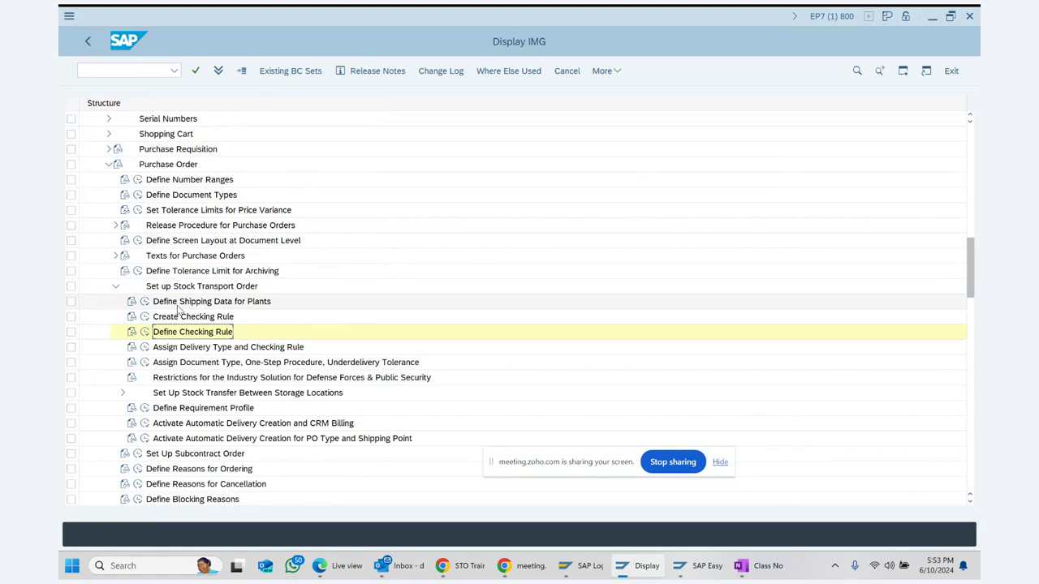
Step: Open Assign Delivery Type and Checking Rule and widen the document type column in the stock transfer data
left_click(256, 349)
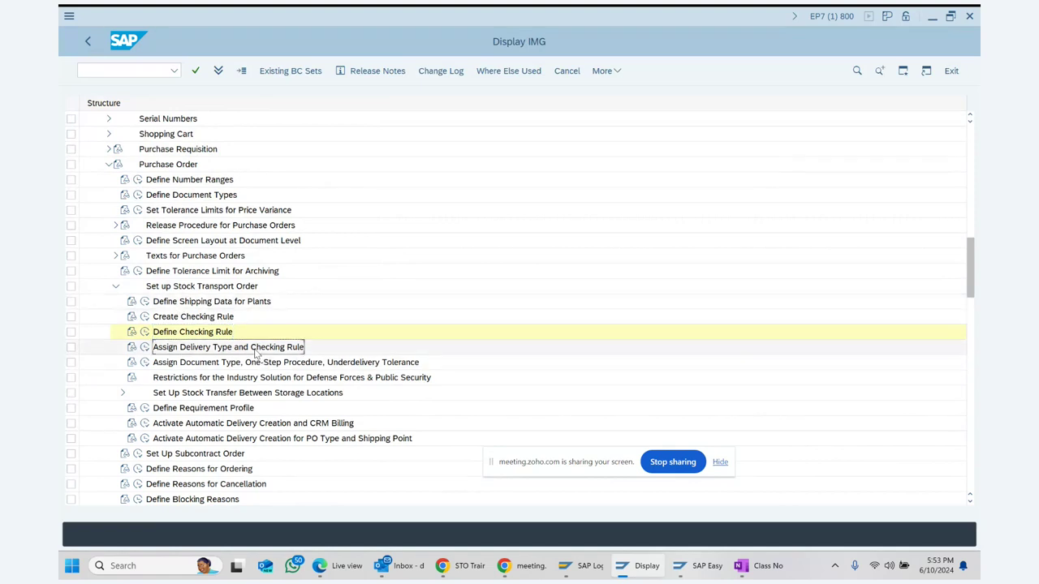
left_click(145, 347)
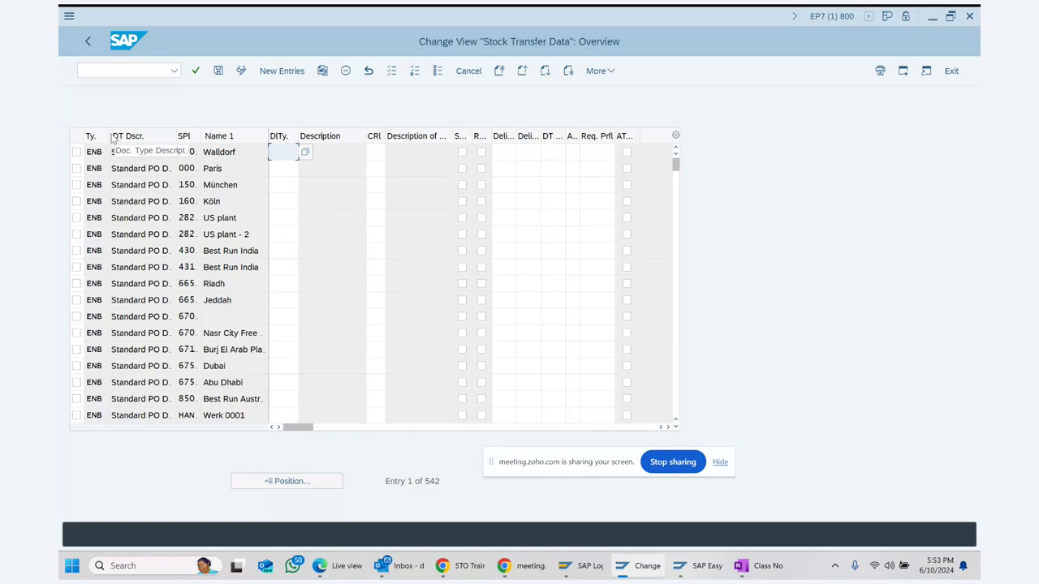
left_click_drag(107, 138, 119, 138)
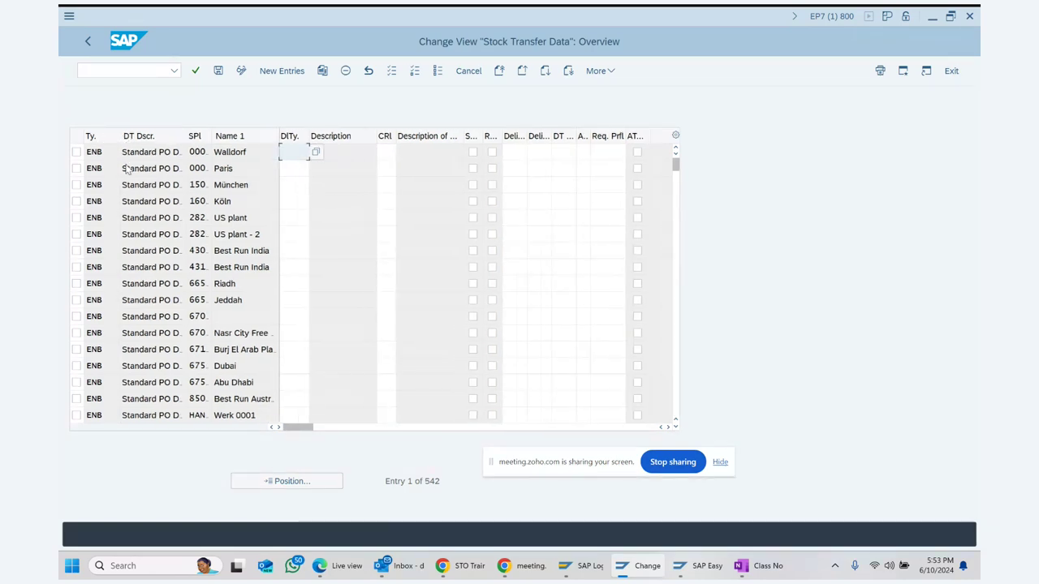
Step: Look through the stock transfer data for the document types, supplying plants and their assigned delivery types
scroll(210, 272, "down", 2)
scroll(210, 272, "down", 4)
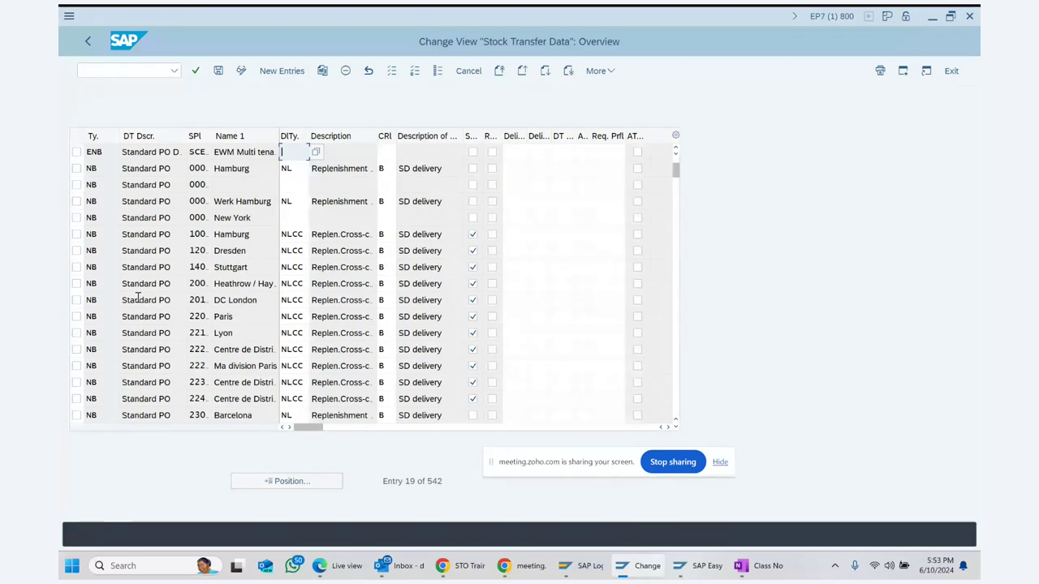
scroll(138, 298, "down", 3)
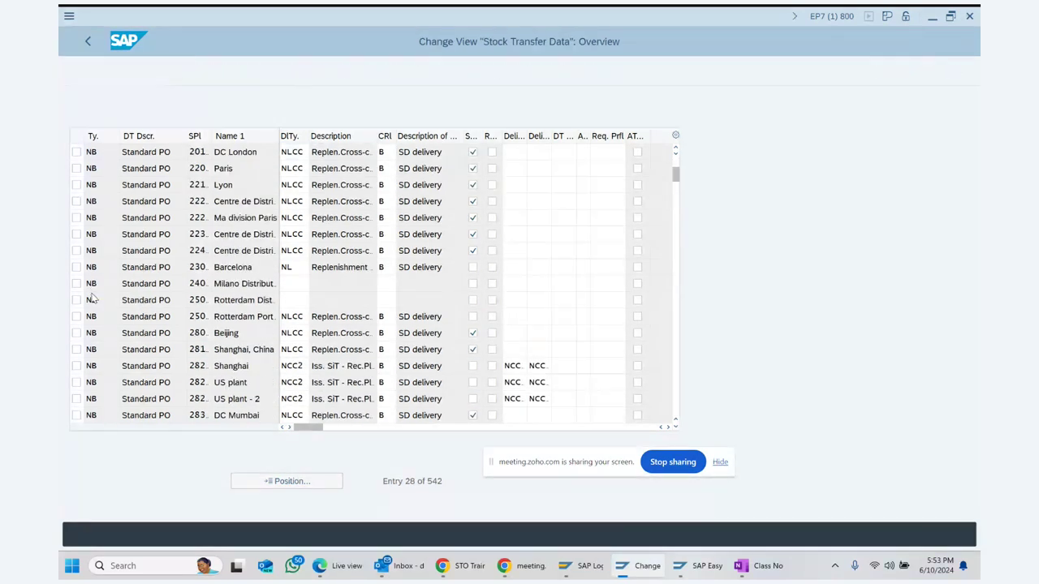
scroll(92, 292, "down", 6)
scroll(92, 299, "down", 10)
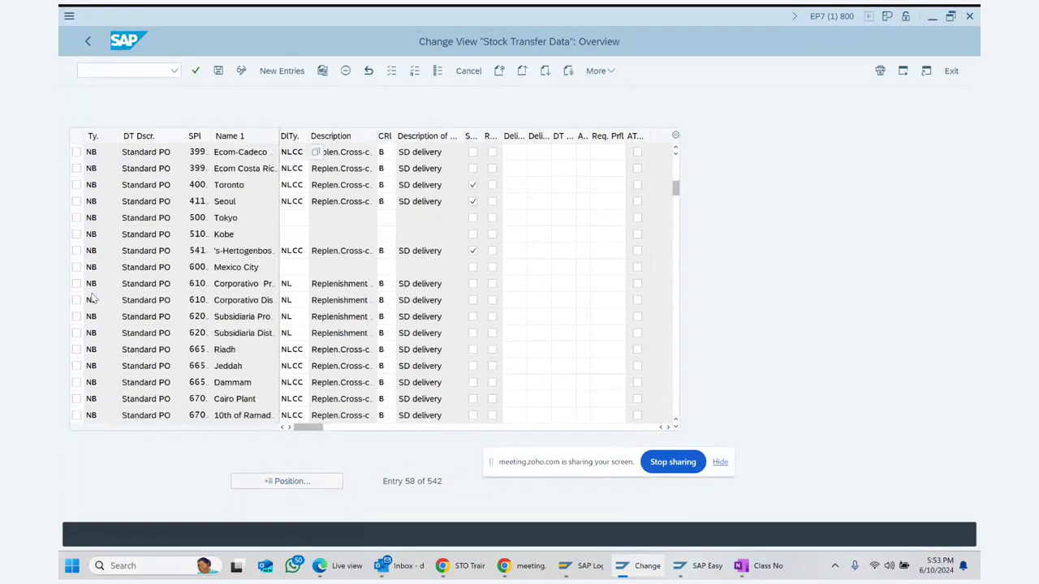
scroll(92, 297, "down", 9)
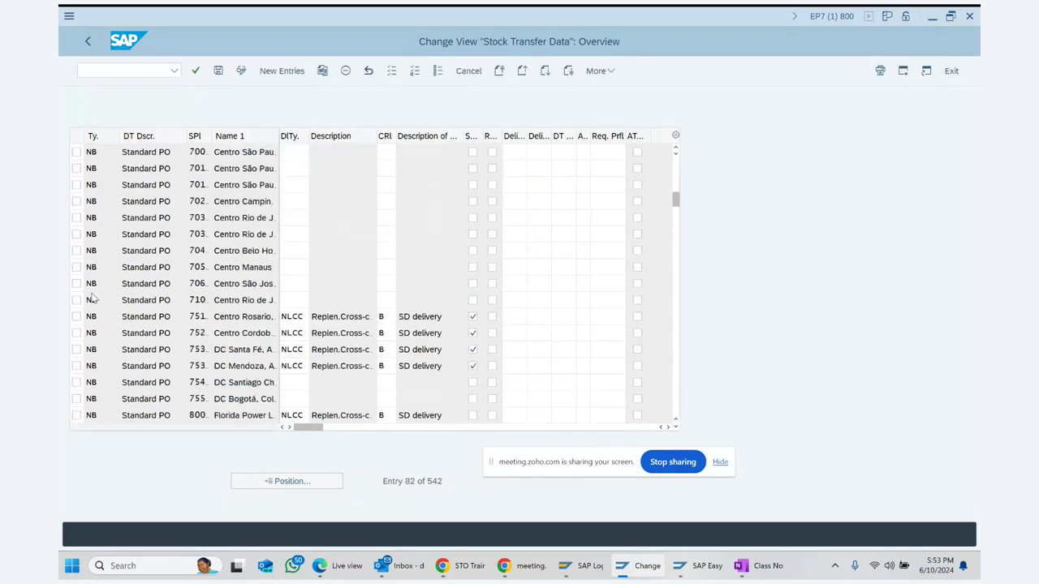
scroll(91, 299, "down", 2)
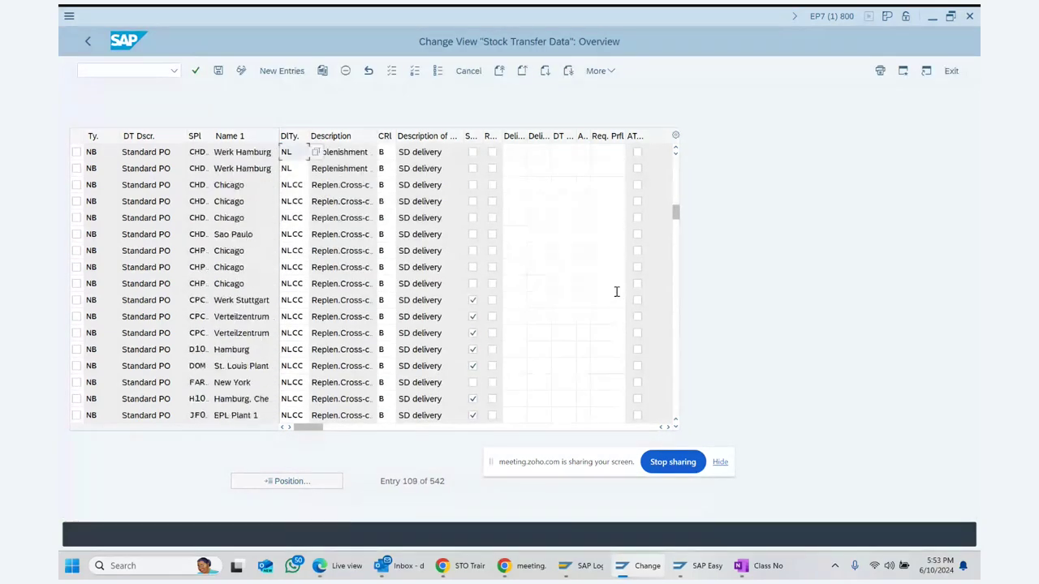
left_click(675, 373)
left_click(676, 374)
Step: Position the stock transfer data at document type UB and widen the supplying plant column to show full plant codes
left_click(316, 484)
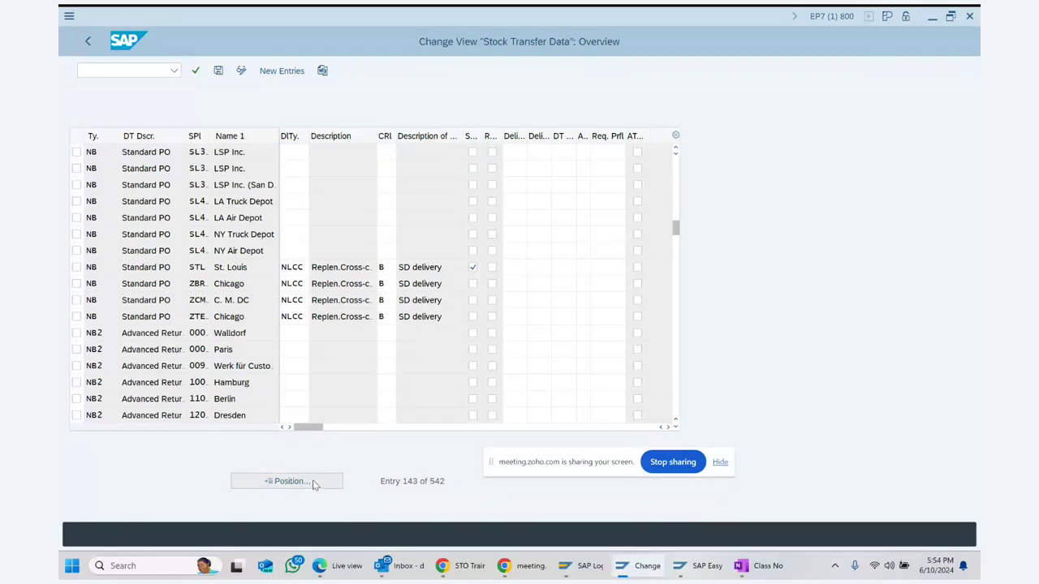
type("nb")
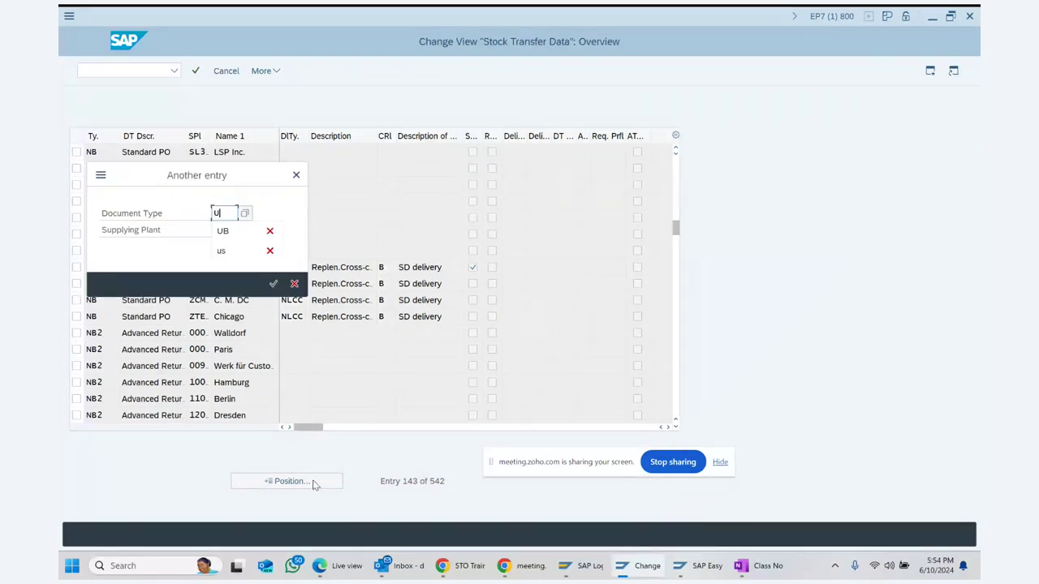
key("Return")
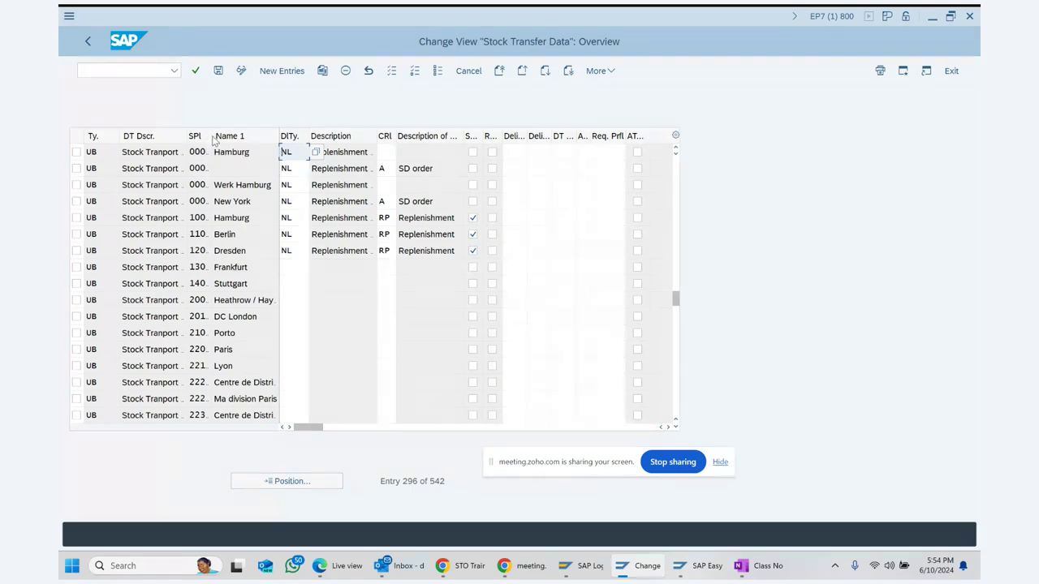
left_click_drag(210, 139, 240, 152)
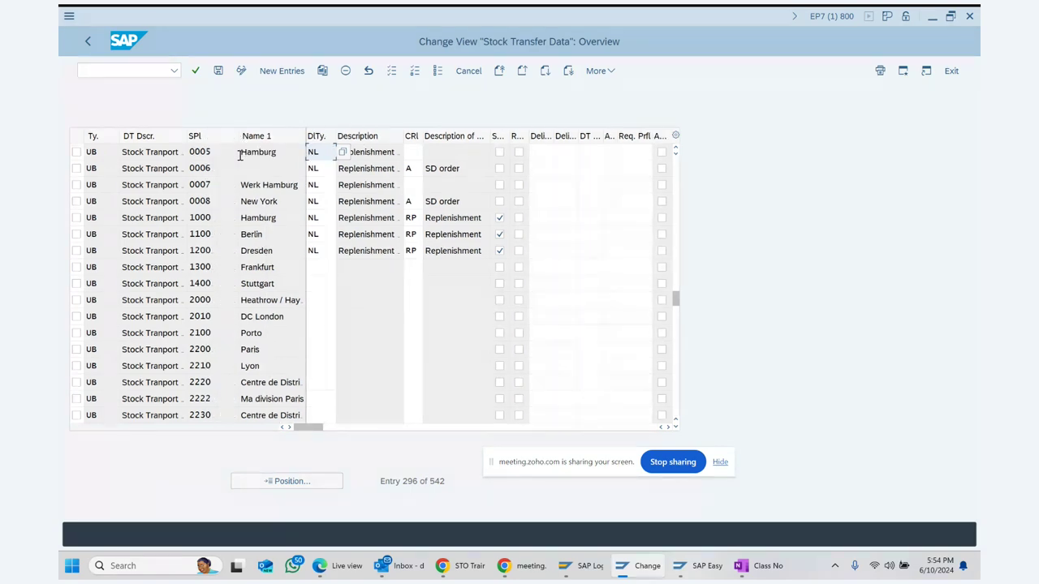
Step: Select the UB document type entries for supplying plants 1000 Hamburg and 1100 Berlin
left_click(76, 217)
left_click(77, 235)
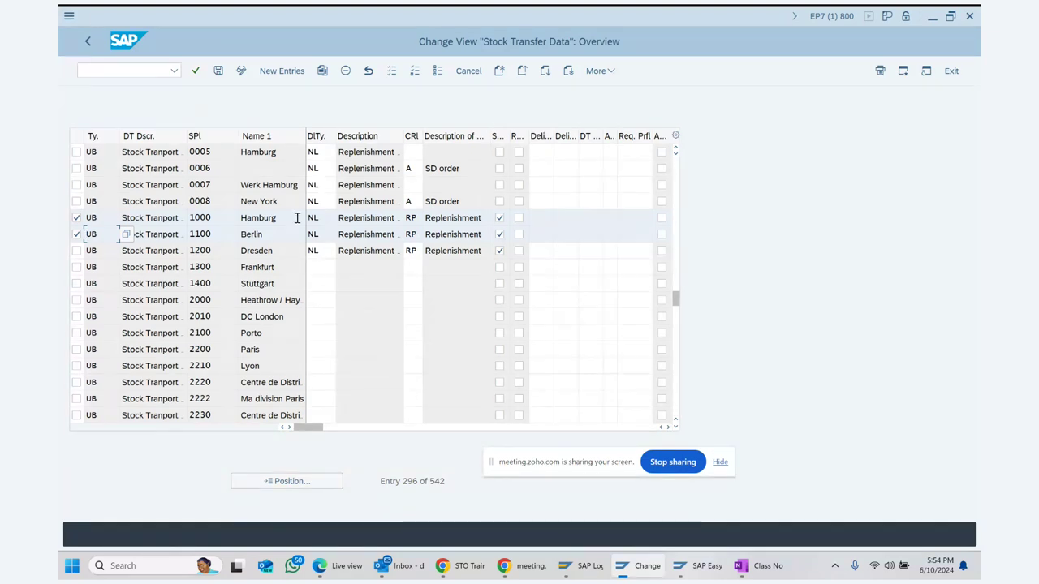
left_click(213, 218)
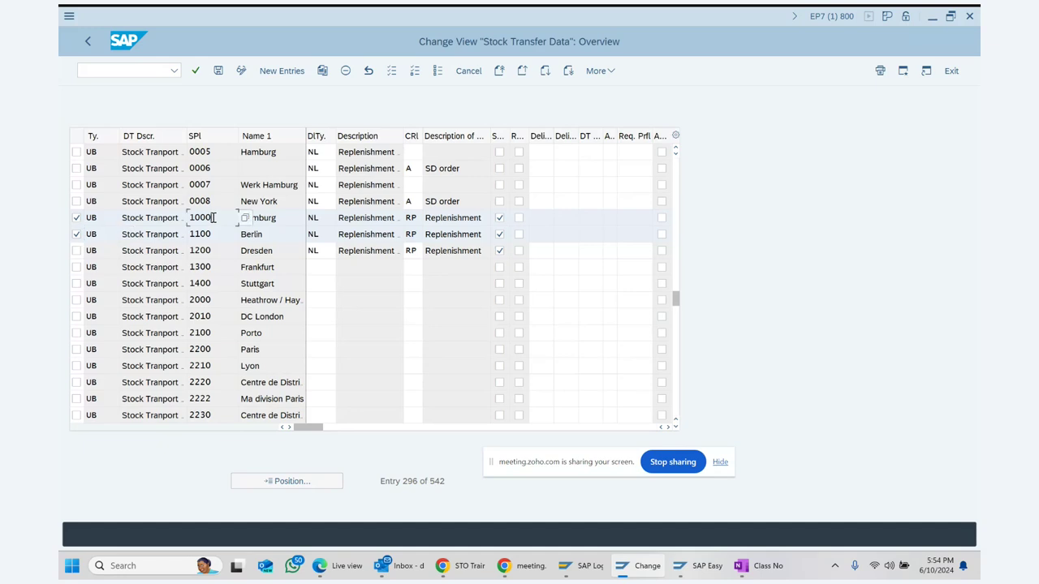
left_click_drag(212, 218, 188, 218)
left_click(213, 235)
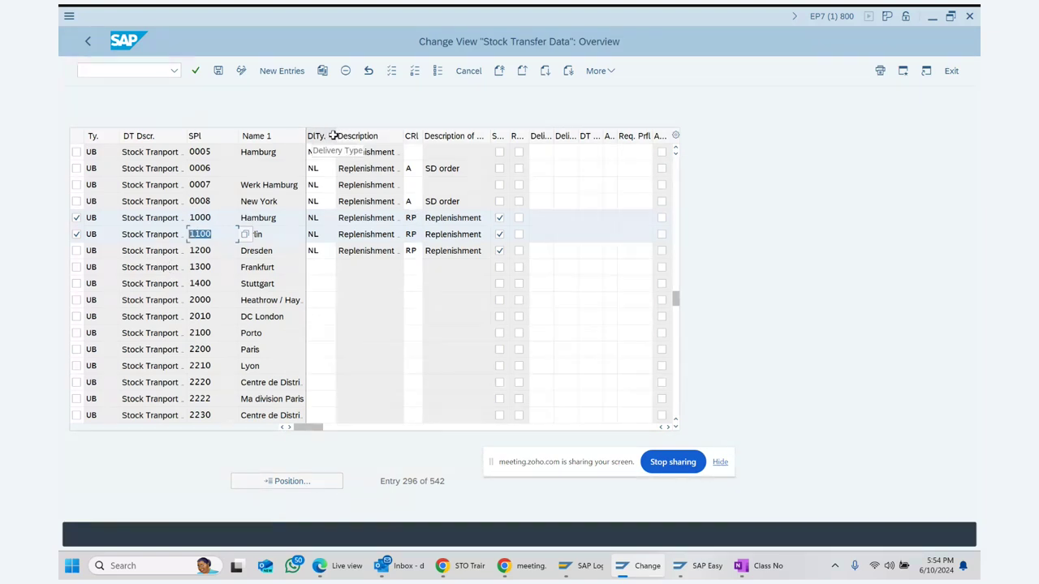
Step: Adjust the delivery type and checking rule column widths and examine the assignments for plants 1000 and 1100
left_click_drag(333, 135, 354, 152)
left_click(329, 218)
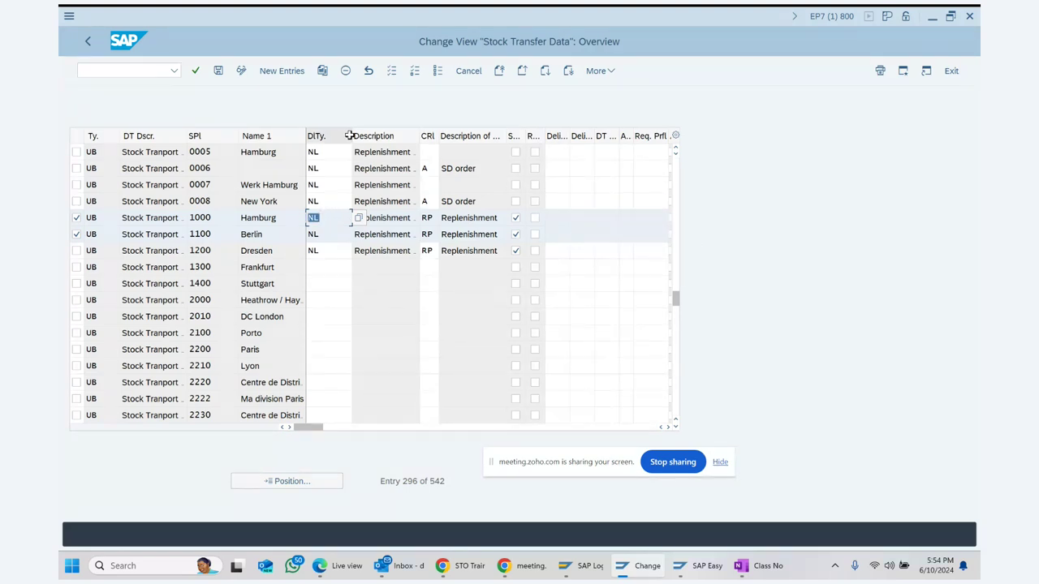
left_click_drag(351, 136, 329, 136)
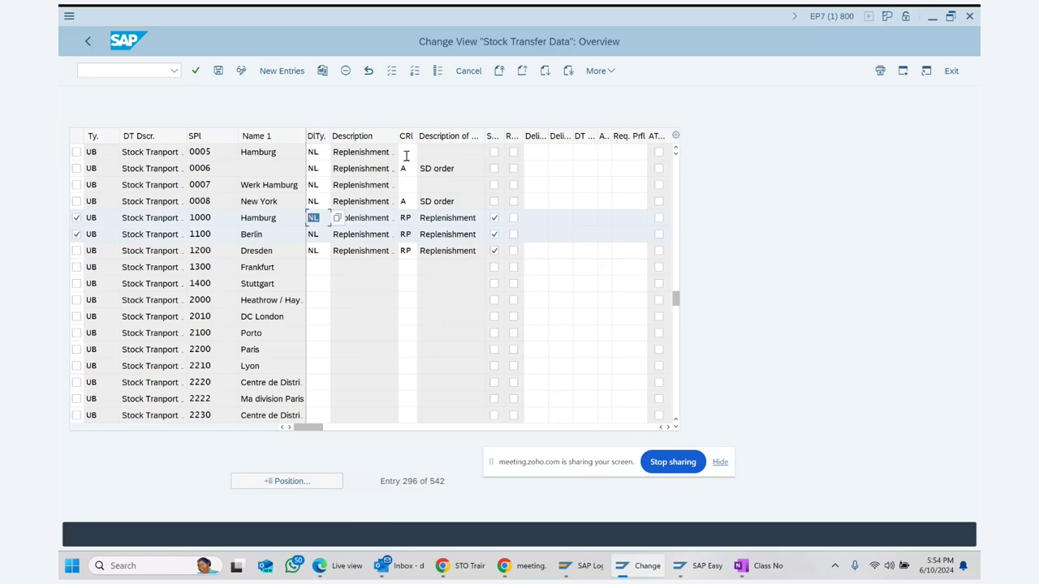
left_click_drag(417, 136, 433, 135)
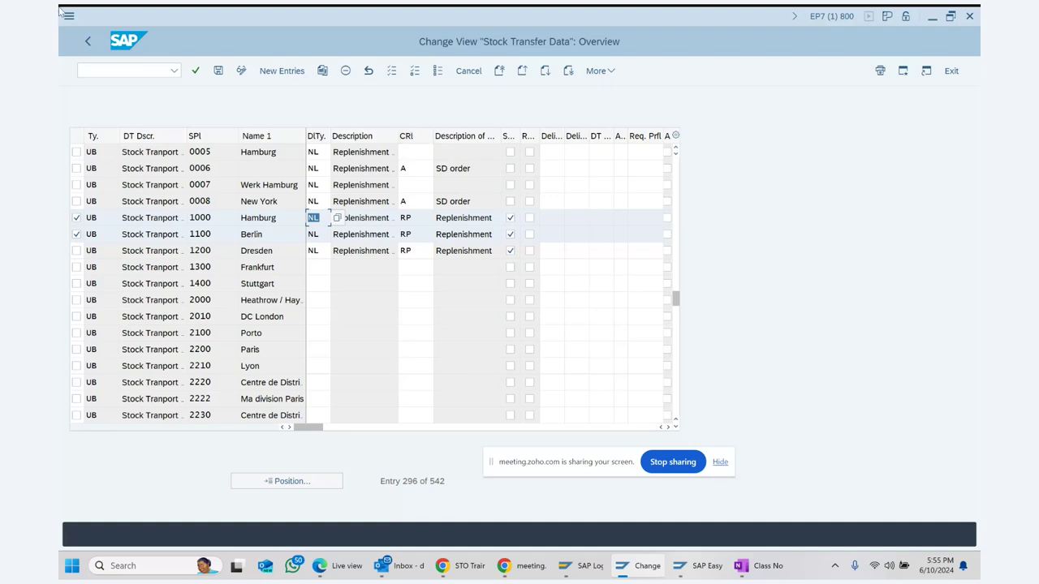
Step: Leave the stock transfer data and the customizing project, returning to the SAP Easy Access menu
left_click(91, 47)
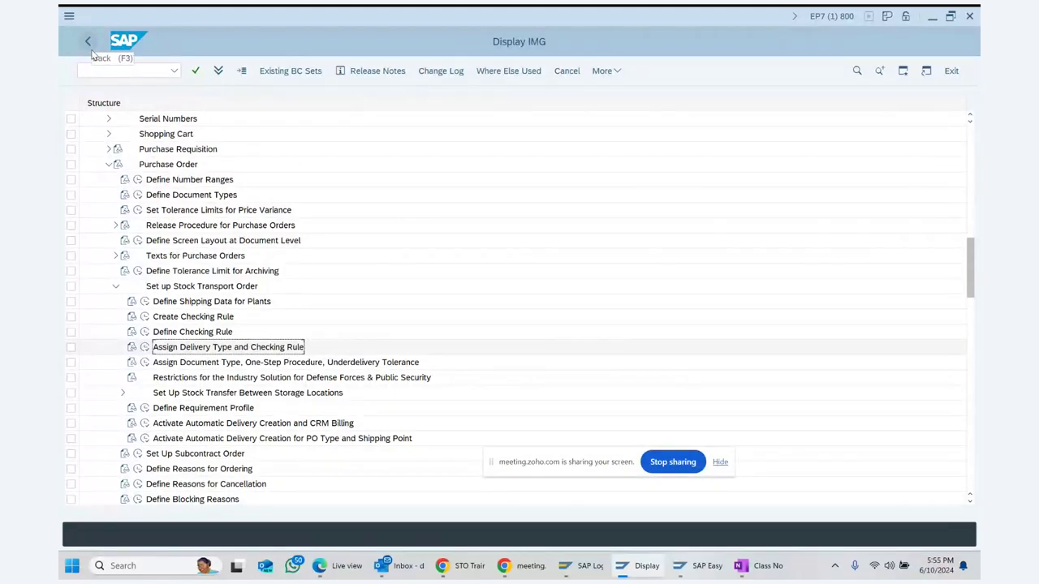
left_click(91, 49)
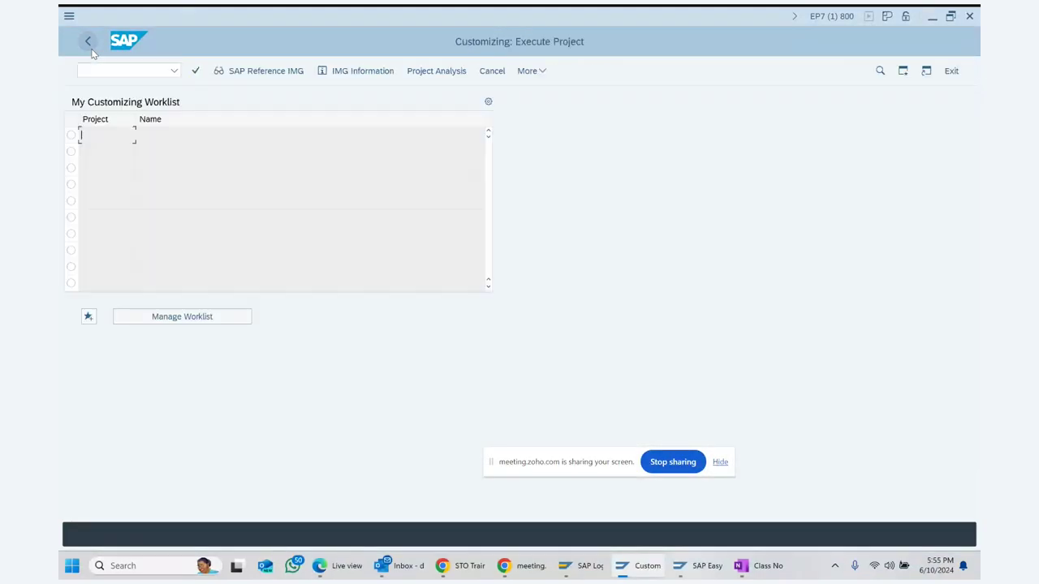
left_click(91, 49)
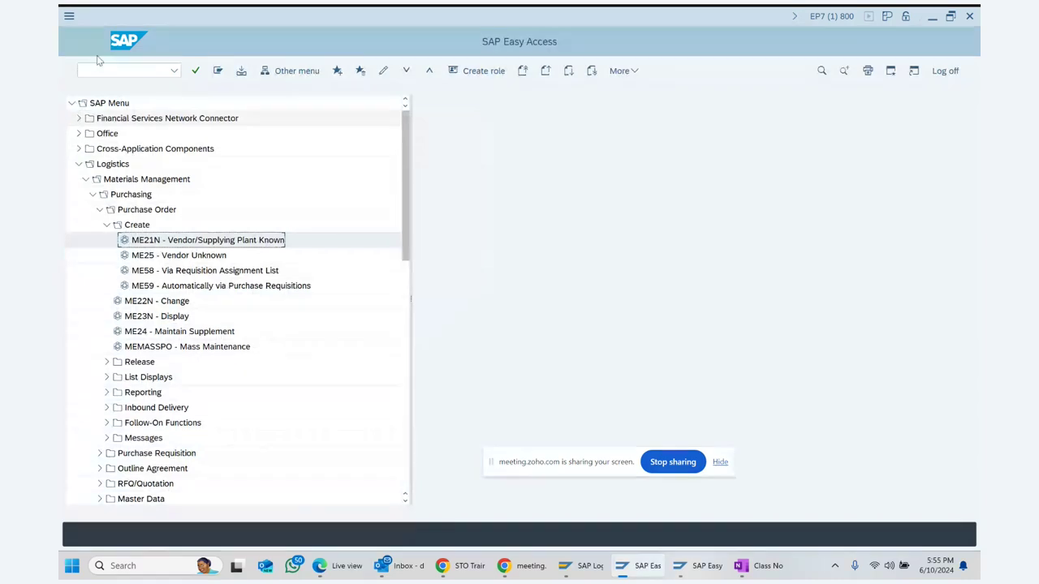
Step: Switch to the OneNote class notes and review the end-to-end process steps for the stock transport order
left_click(753, 565)
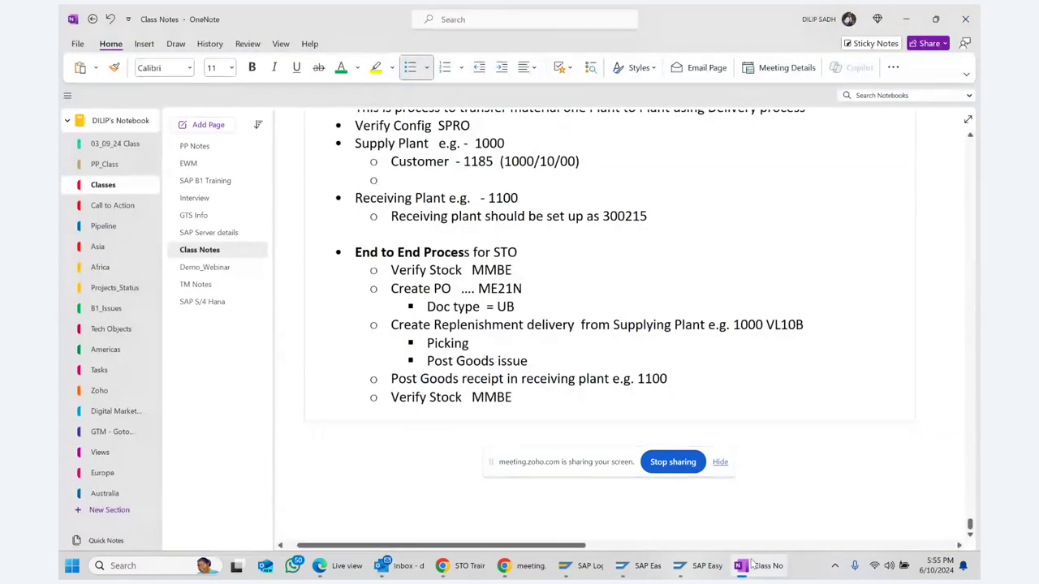
scroll(600, 335, "up", 2)
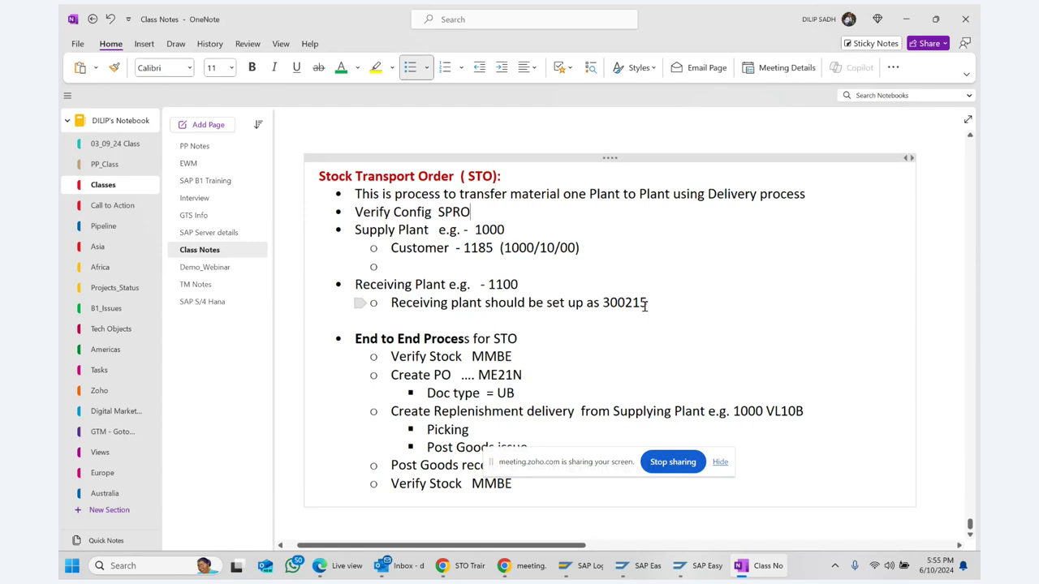
scroll(623, 303, "down", 2)
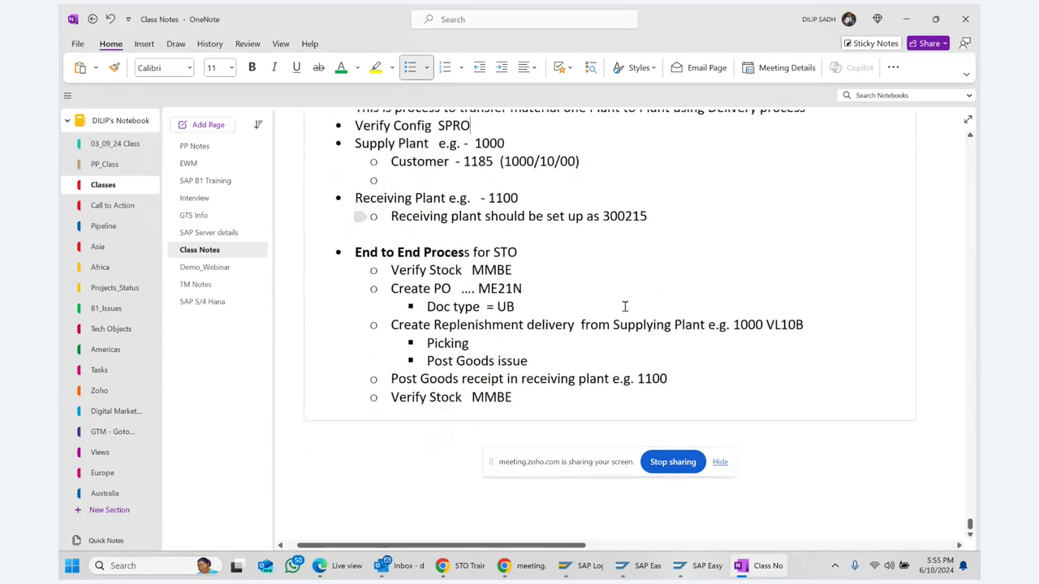
scroll(625, 306, "down", 2)
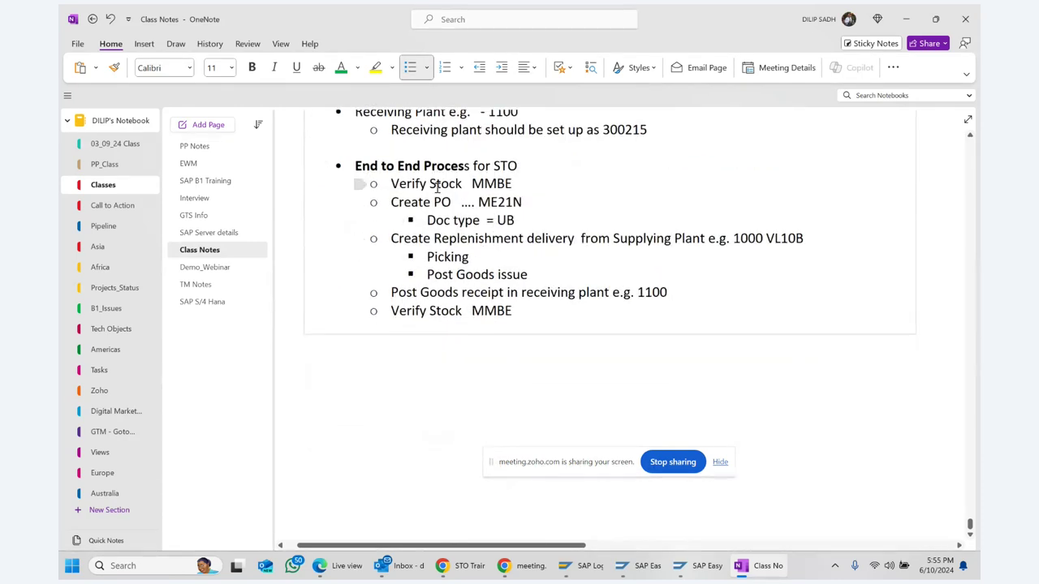
scroll(436, 185, "up", 2)
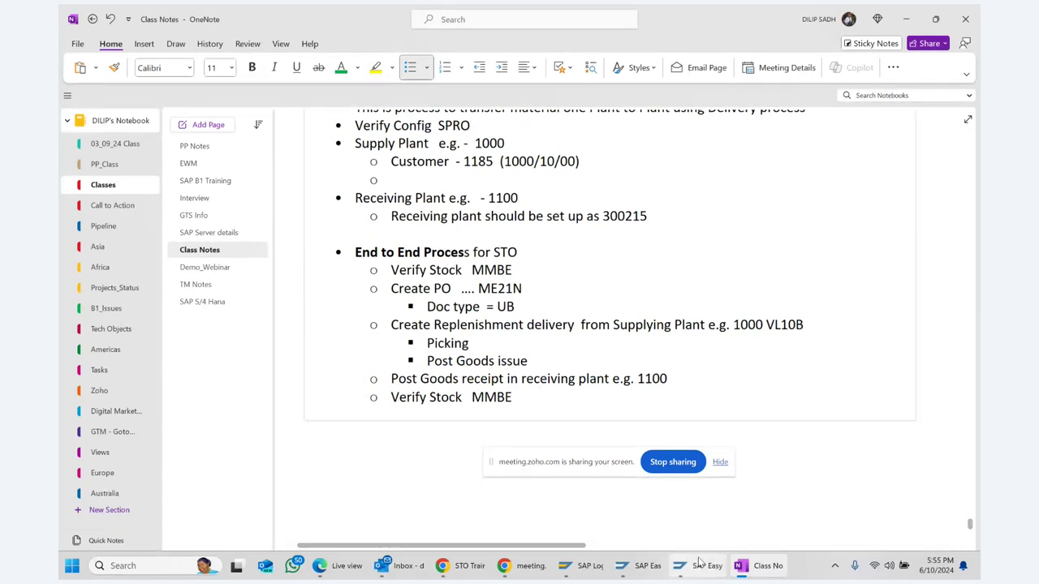
Step: Switch back to SAP and open the stock overview with transaction MMBE
left_click(642, 568)
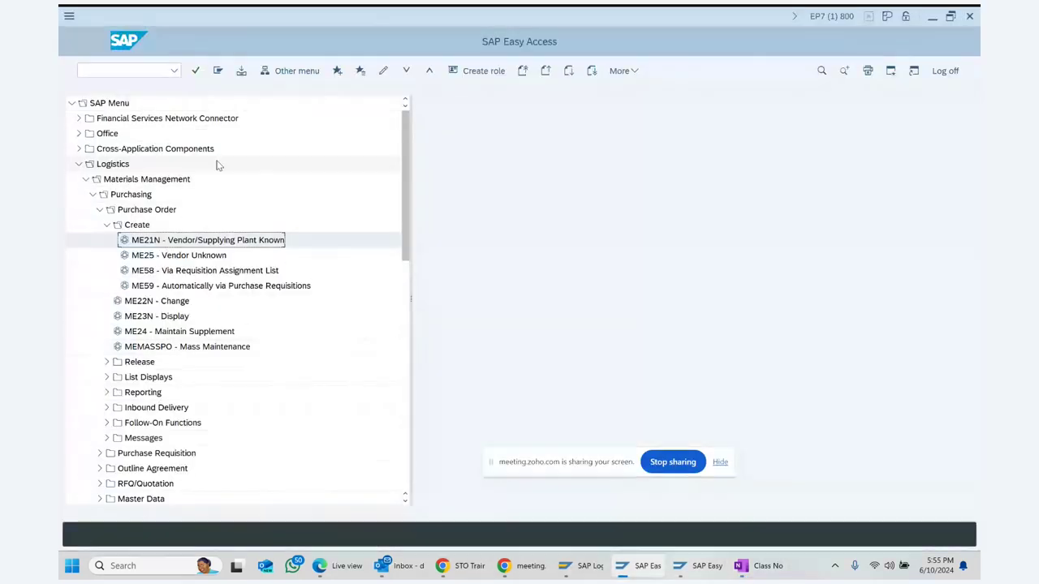
left_click(152, 69)
type("MM")
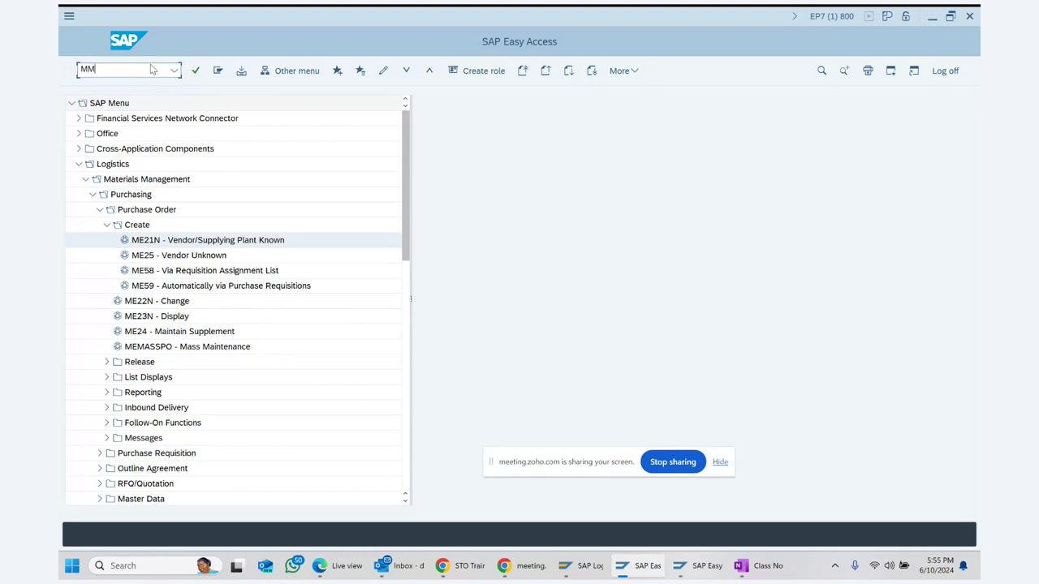
type("BE")
key("Return")
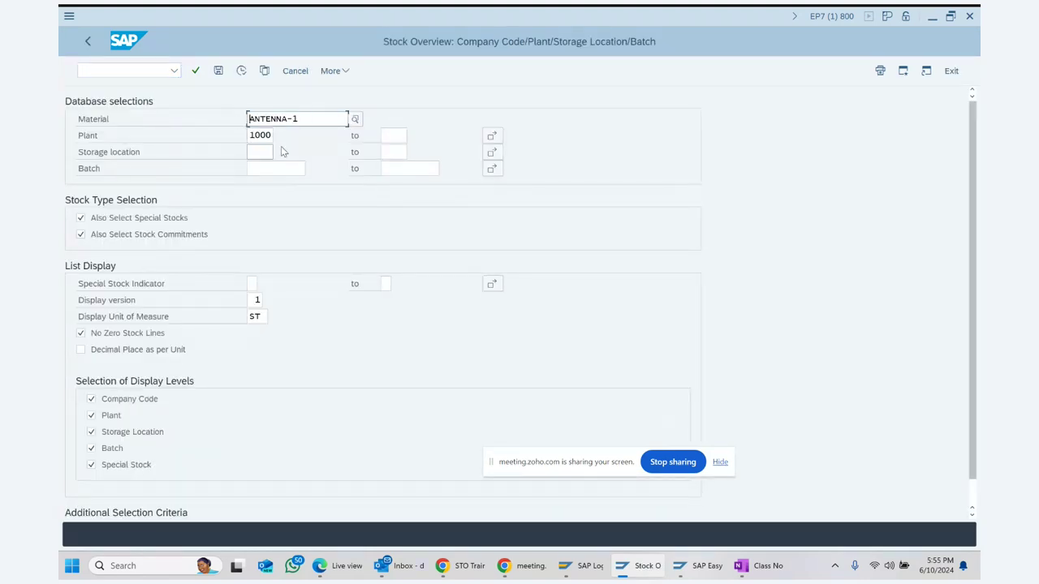
Step: Extend the plant selection to 1100 and run the stock overview for material ANTENNA-1
left_click(394, 135)
type("11")
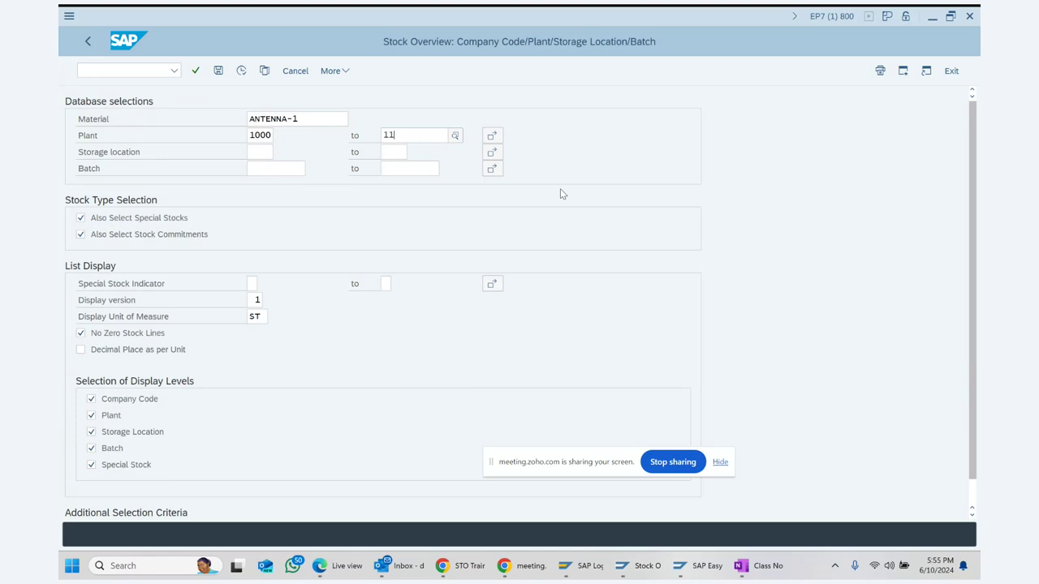
type("00")
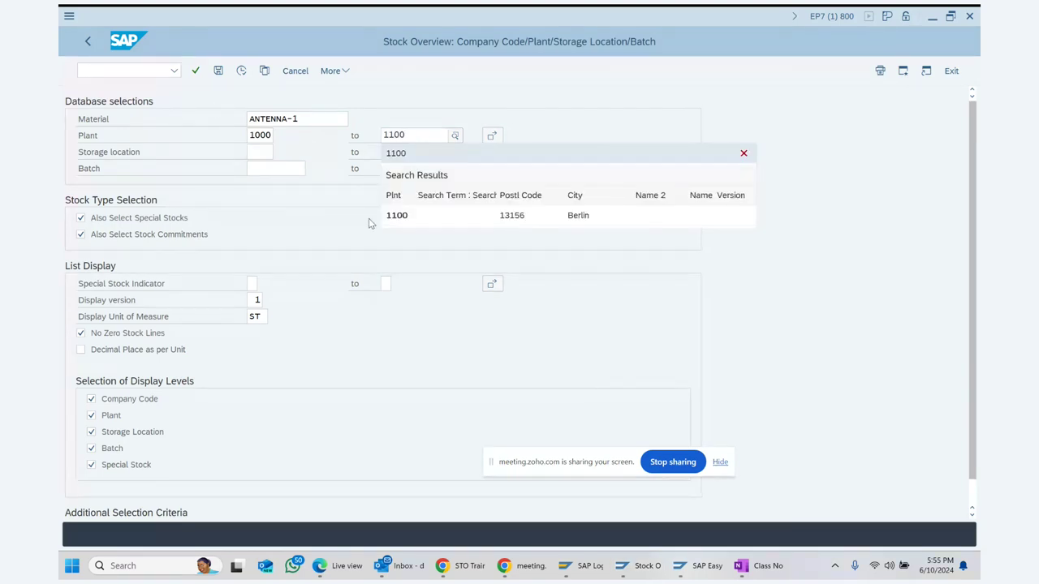
left_click(396, 216)
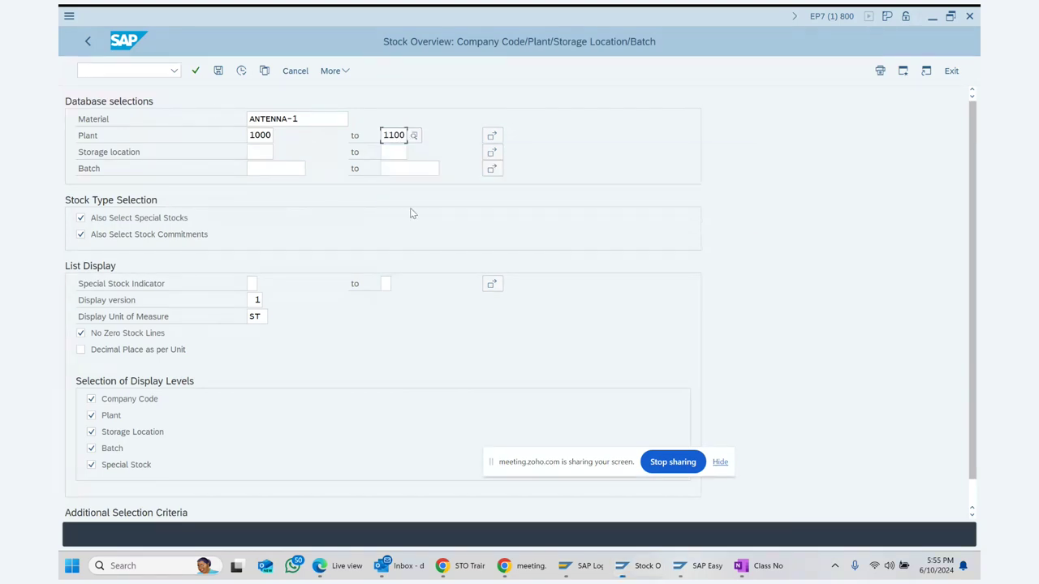
left_click(242, 71)
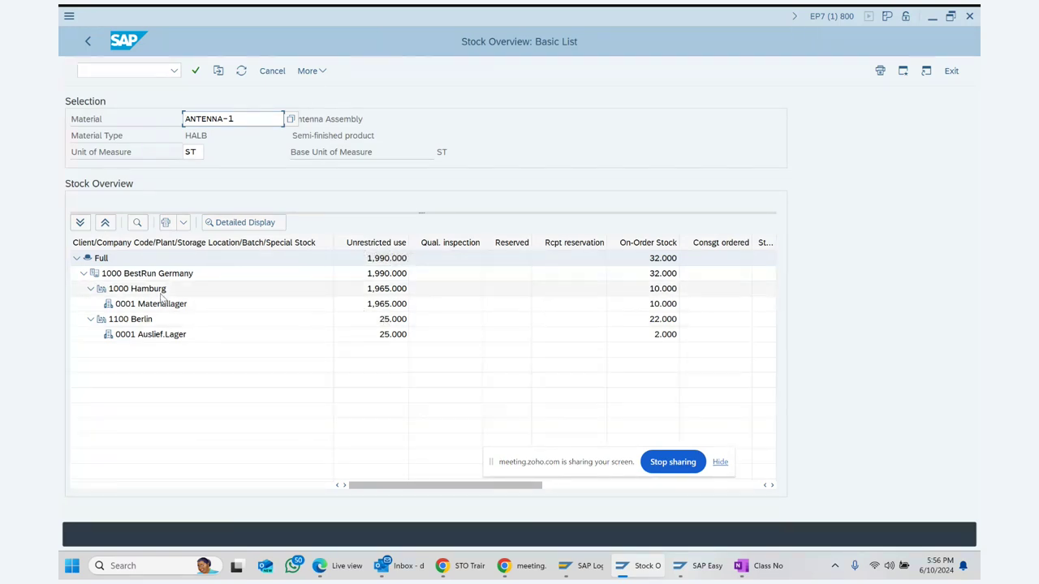
Step: Compare the unrestricted-use stock of plants 1000 Hamburg and 1100 Berlin
left_click(161, 293)
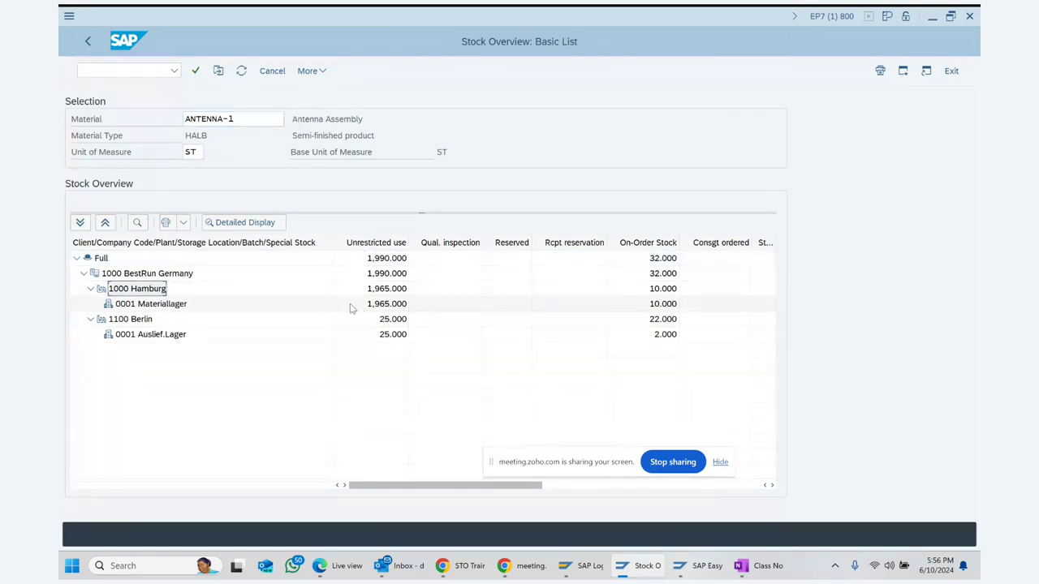
left_click(381, 291)
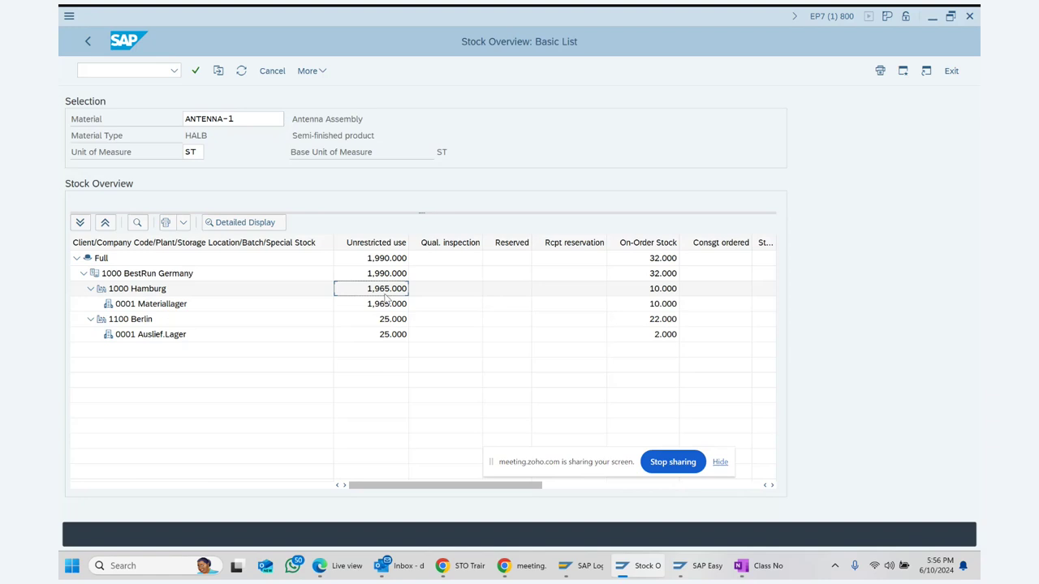
left_click(132, 320)
left_click(381, 319)
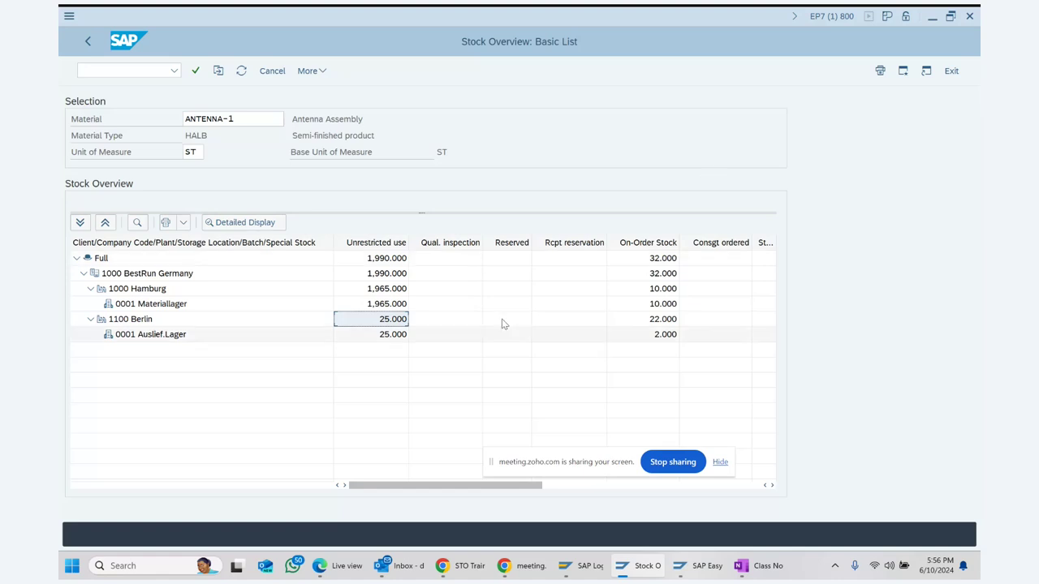
left_click(386, 293)
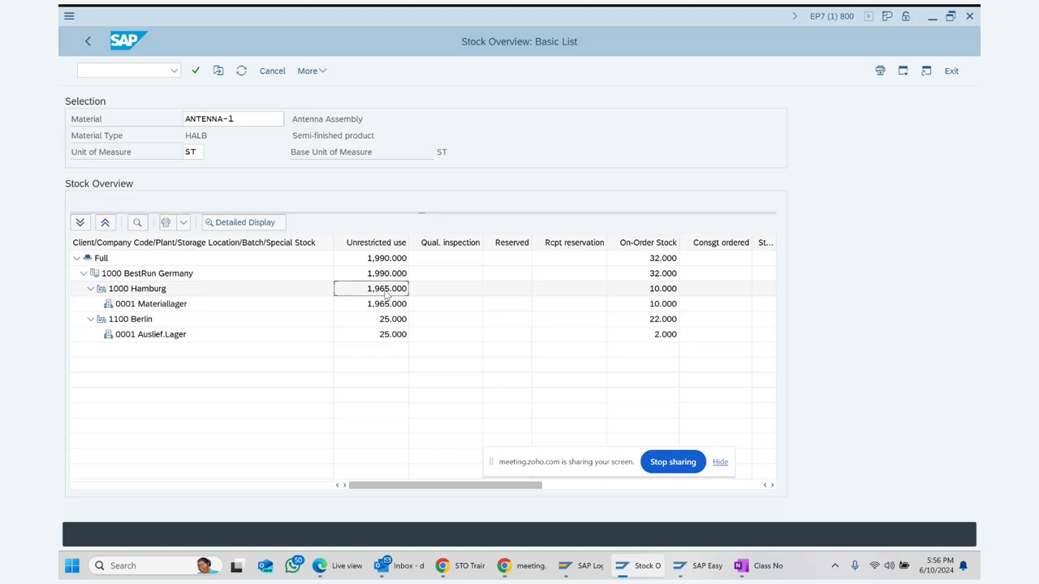
left_click(383, 323)
left_click(394, 290)
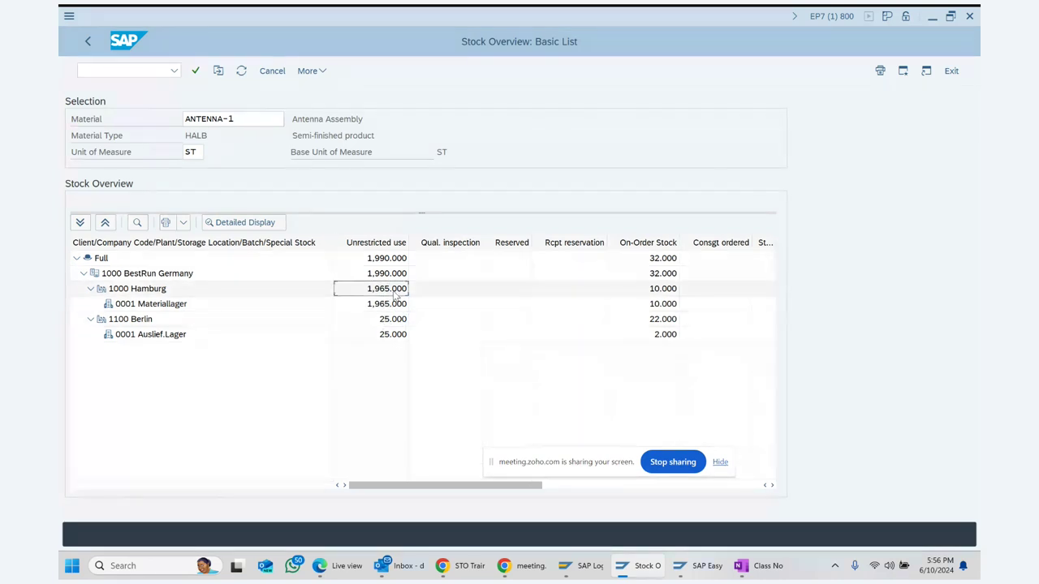
left_click(389, 321)
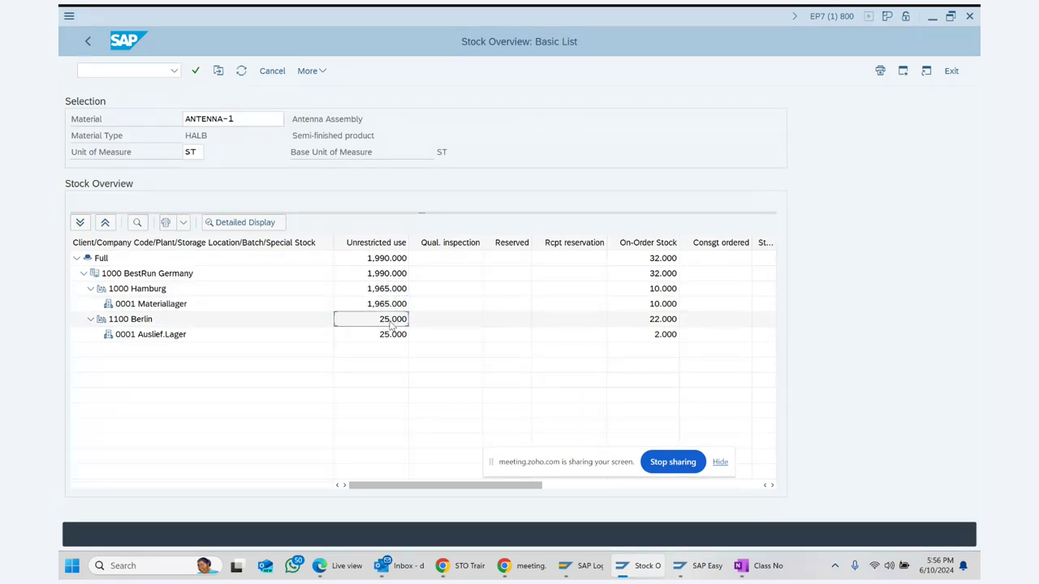
Step: Check the purchase order step in the OneNote class notes and start transaction ME21N in the second SAP session
left_click(737, 568)
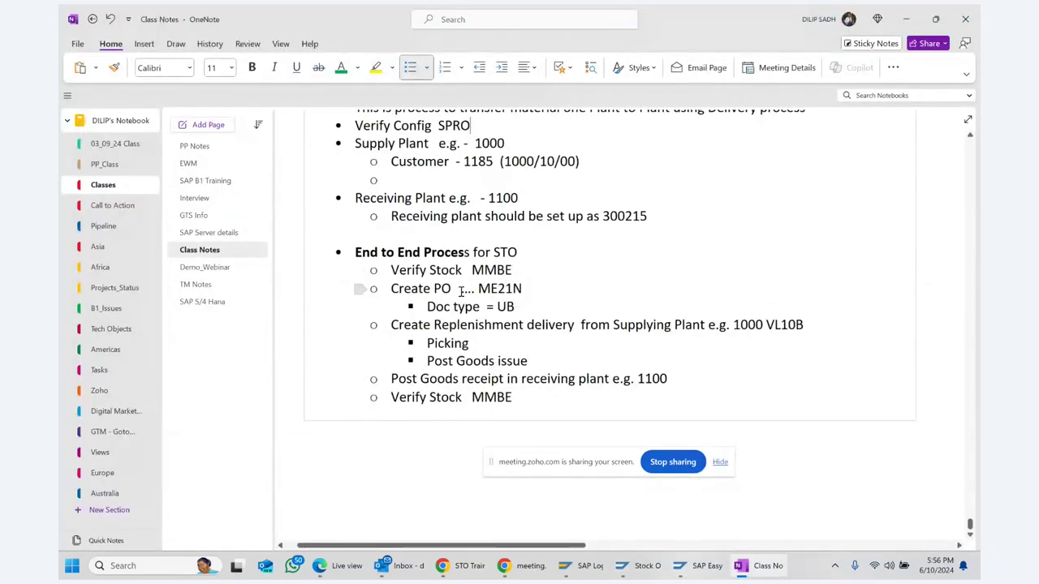
scroll(561, 288, "down", 2)
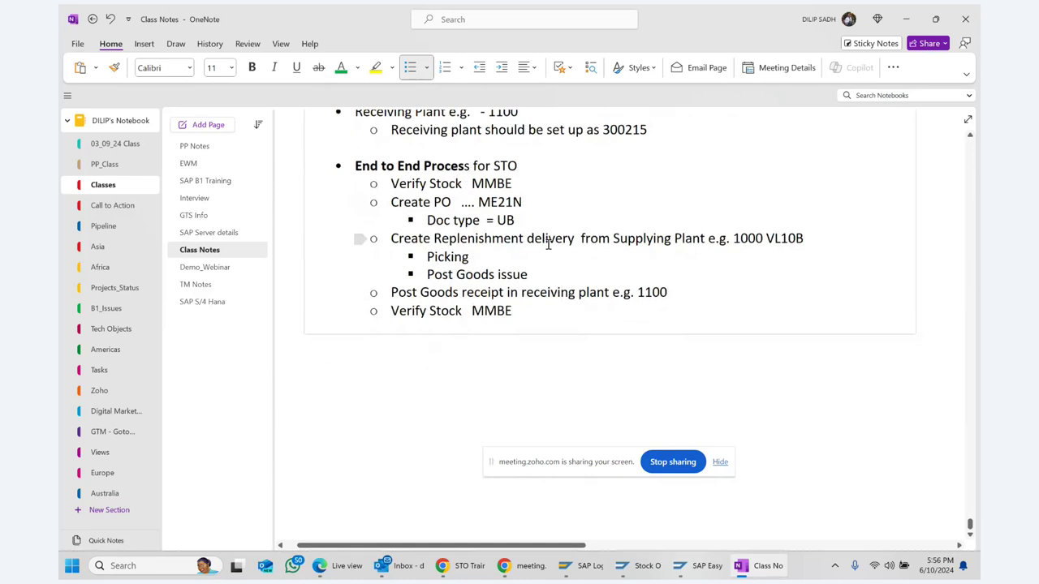
left_click(698, 568)
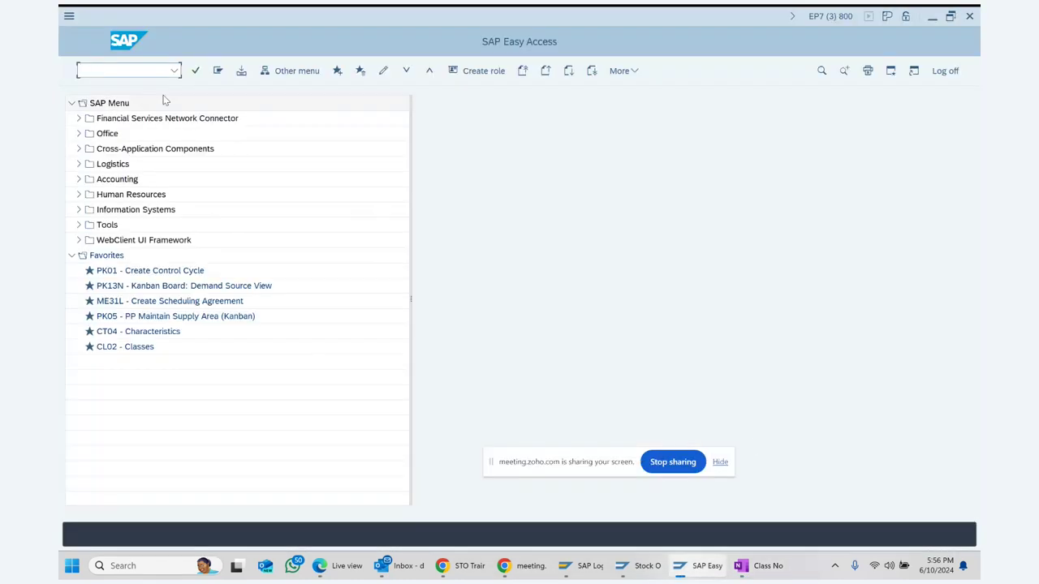
type("ME21N")
key("Return")
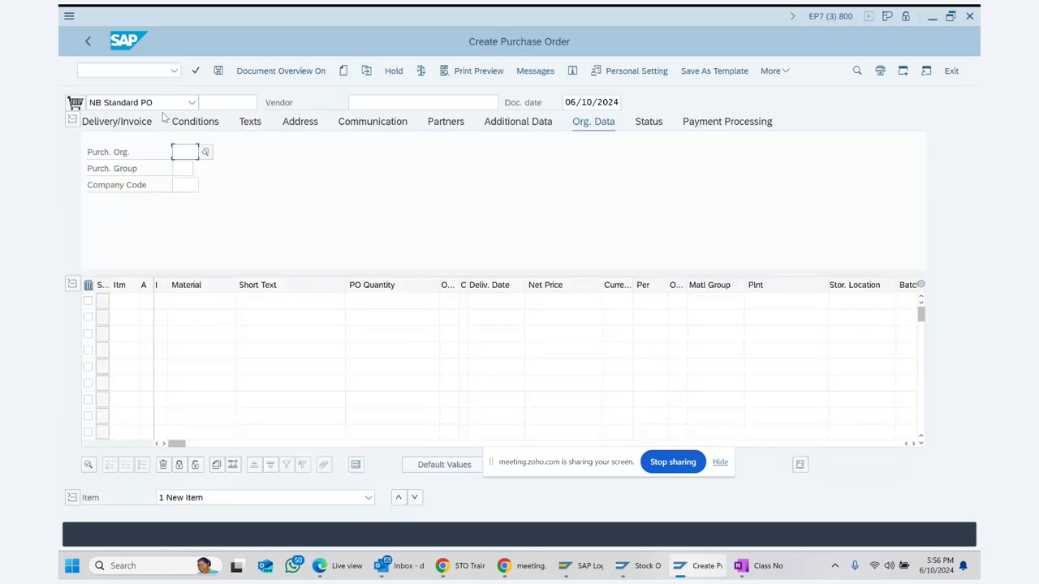
Step: Try to set up the purchase order with document type UB Stock Transport Order and supplying plant 1000
left_click(192, 102)
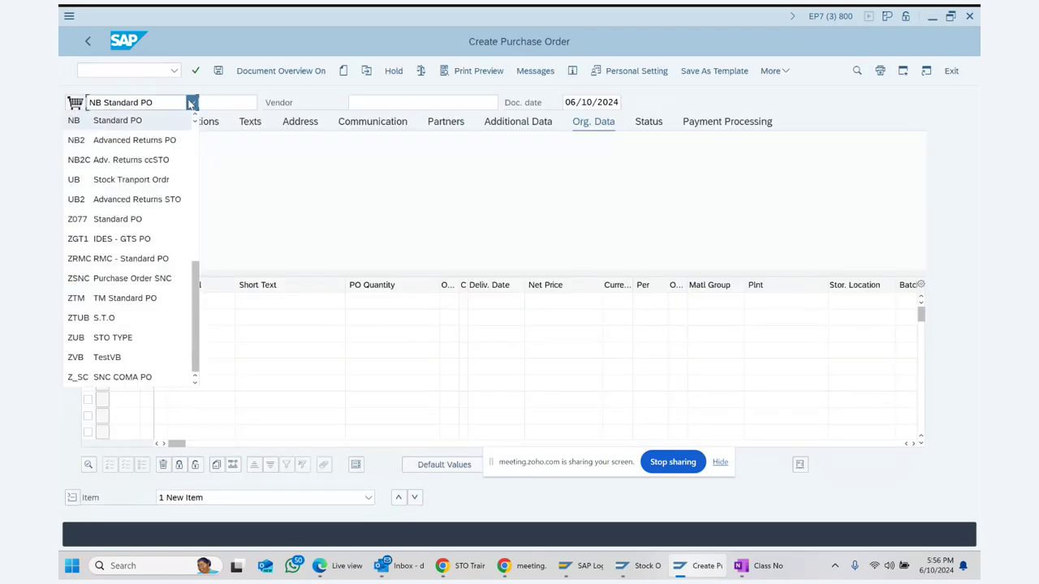
left_click(151, 179)
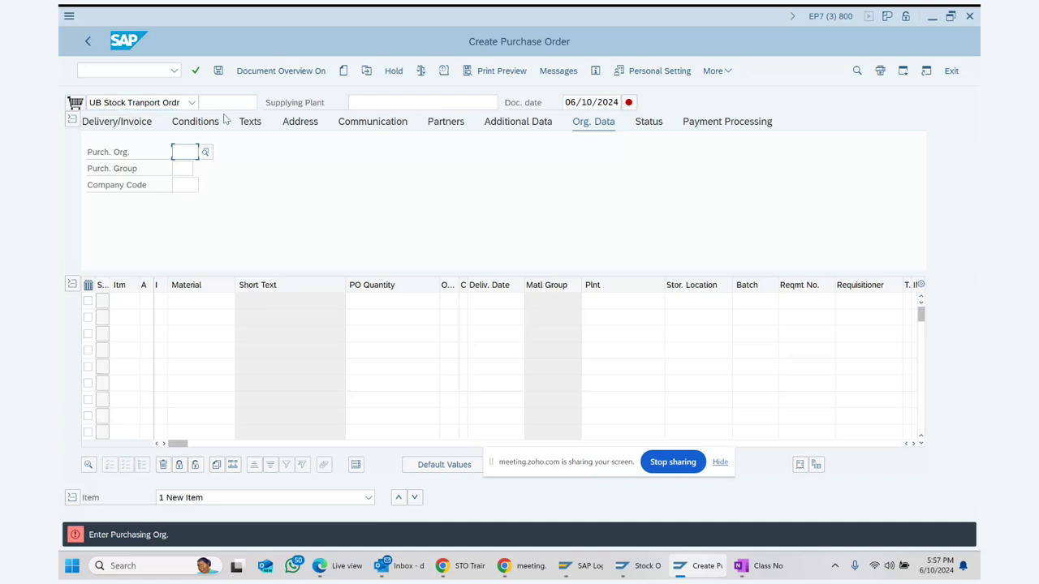
left_click(357, 102)
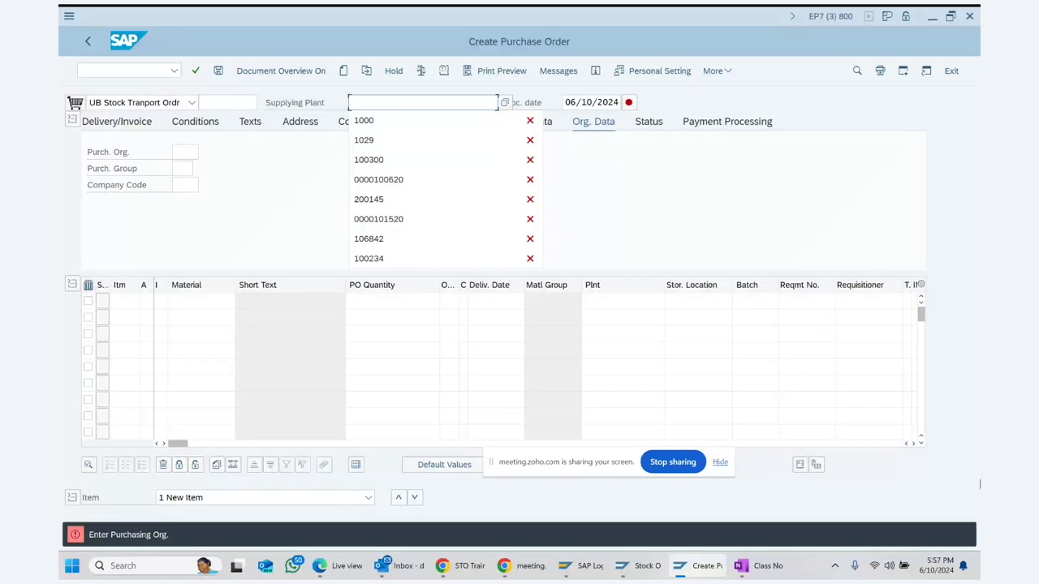
key("Down")
key("Return")
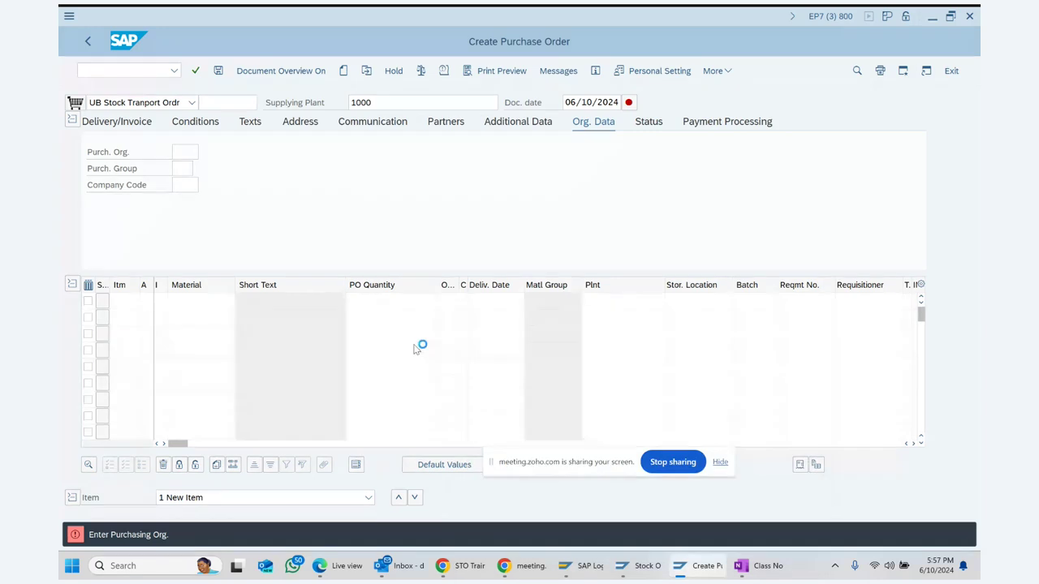
Step: Open a new SAP session from the stock overview and start a purchase order there with transaction ME21N
key("alt+Tab")
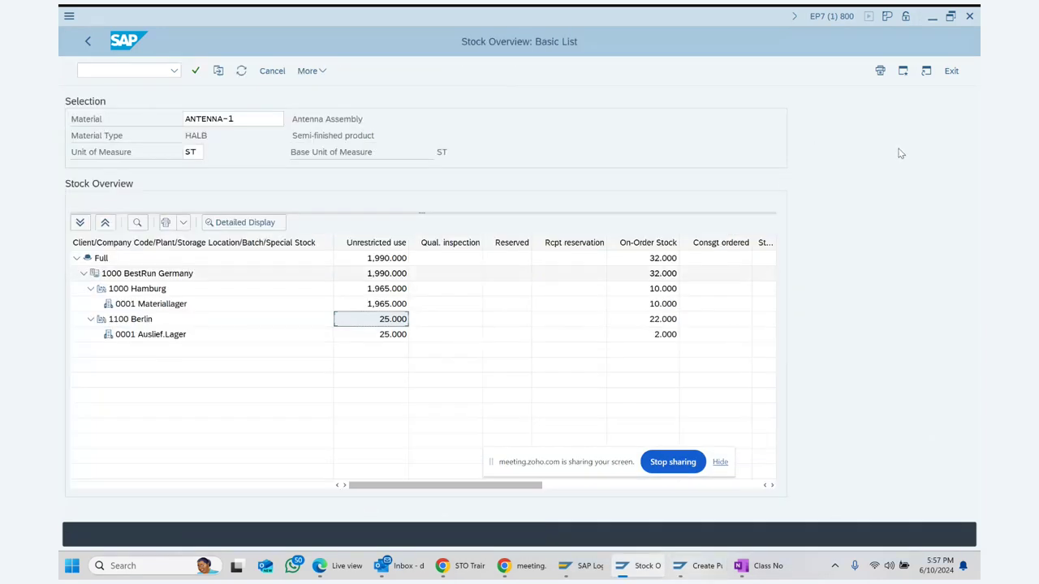
left_click(902, 71)
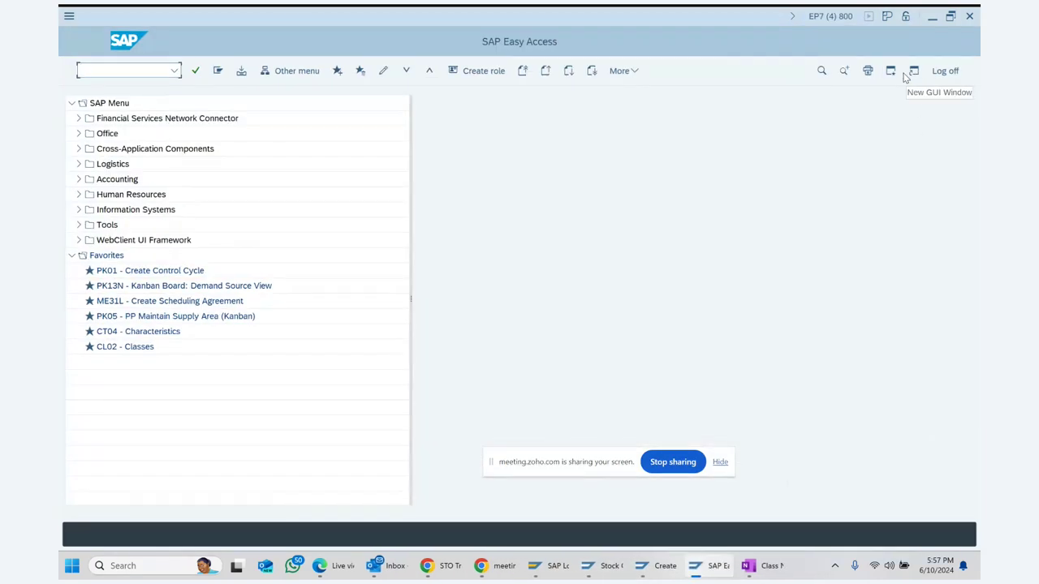
type("ME21N")
key("Return")
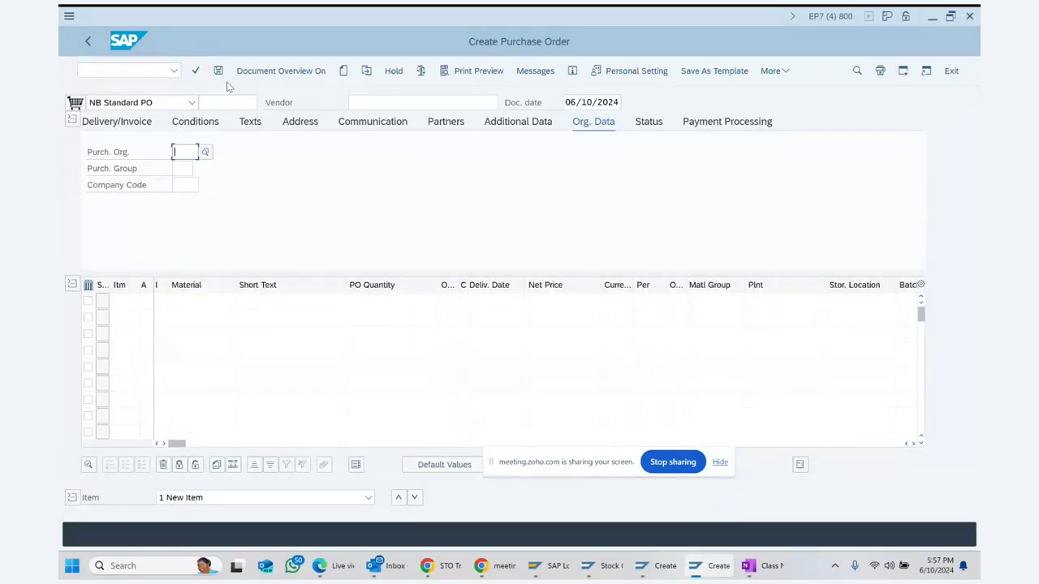
Step: Select document type UB for the purchase order and enter purchasing organization 1000, purchasing group 009 and company code 1000
left_click(191, 103)
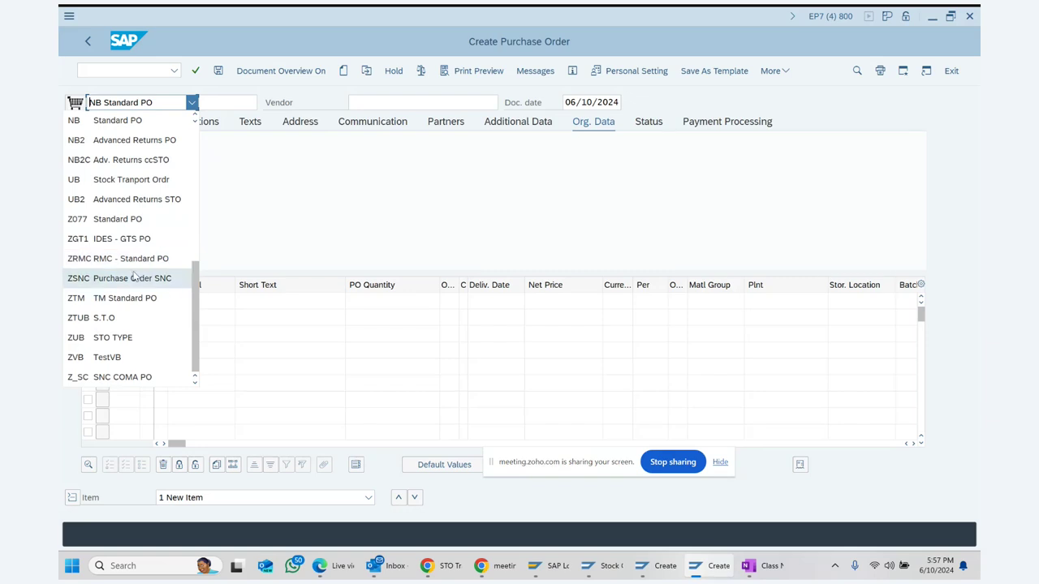
left_click(126, 180)
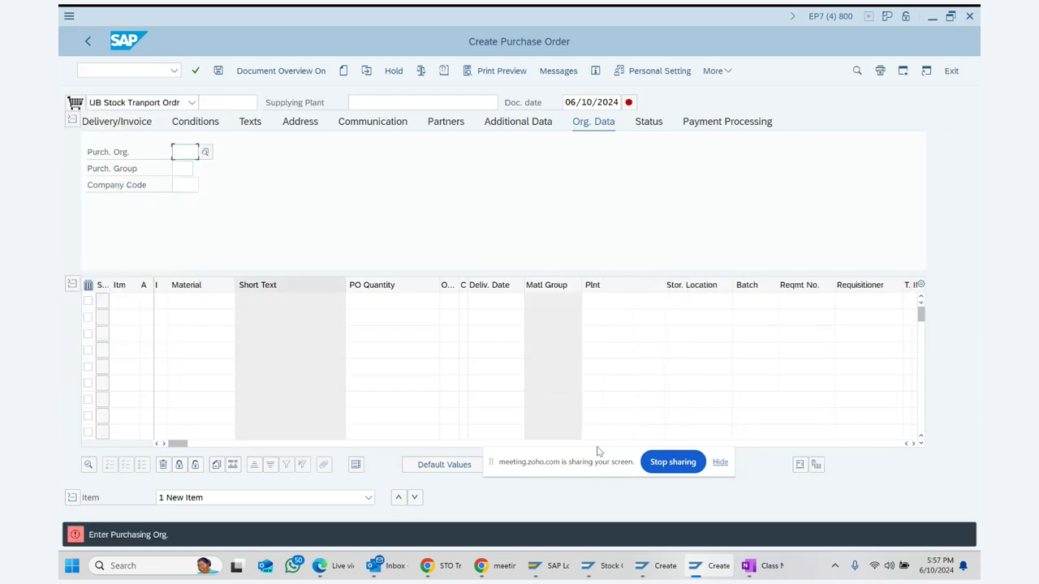
type("1000")
key("Tab")
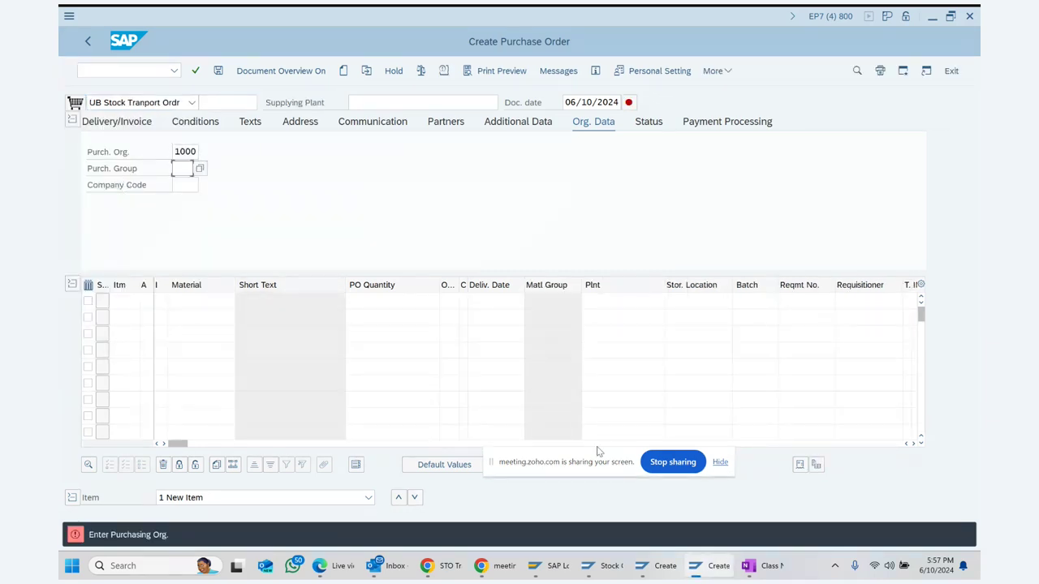
type("00")
key("Down")
key("Down")
key("Tab")
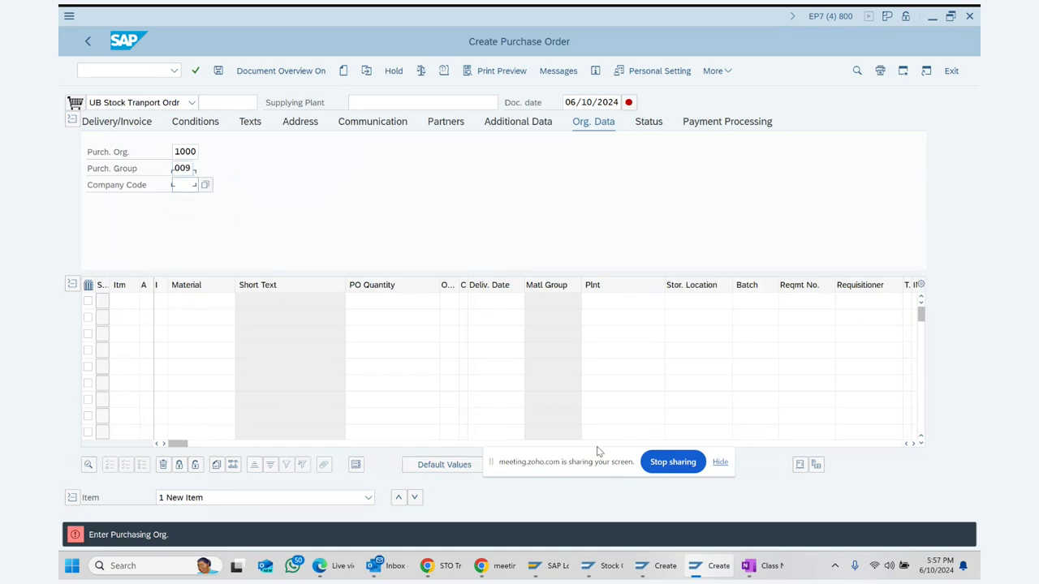
type("1000")
key("Return")
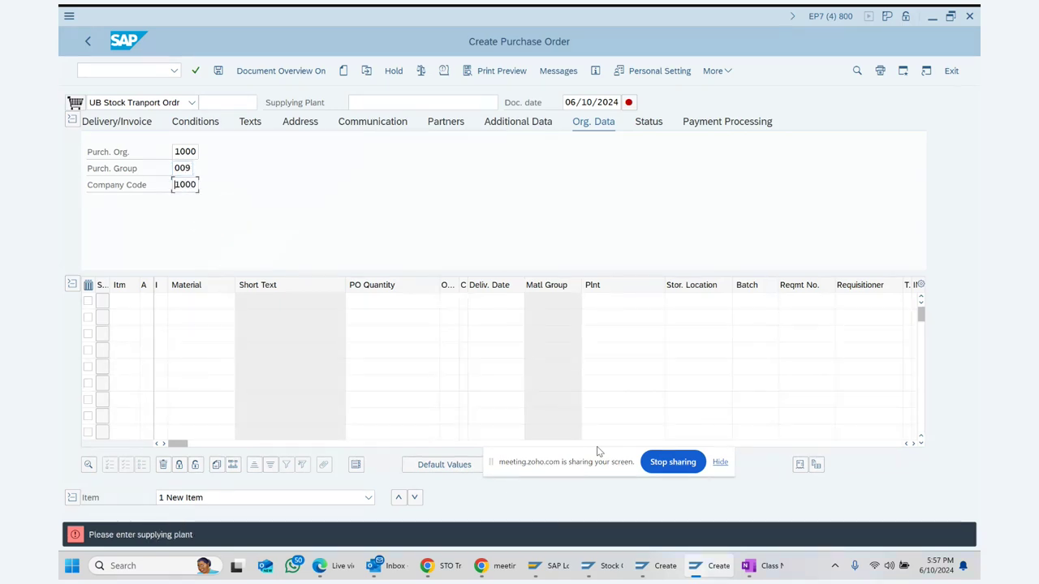
Step: Set the purchase order's supplying plant to 1000
left_click(355, 102)
type("1")
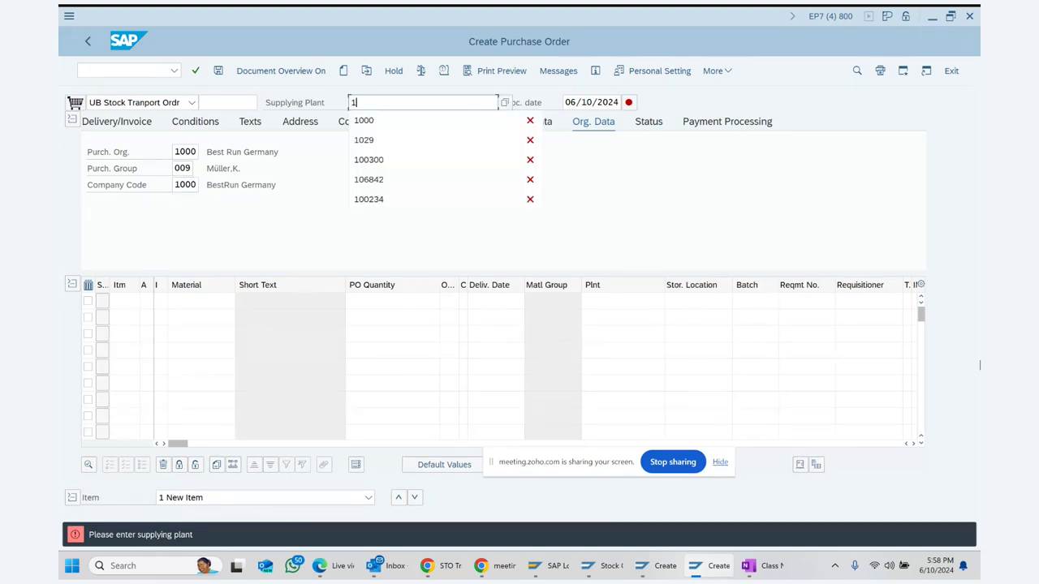
type("000")
key("Return")
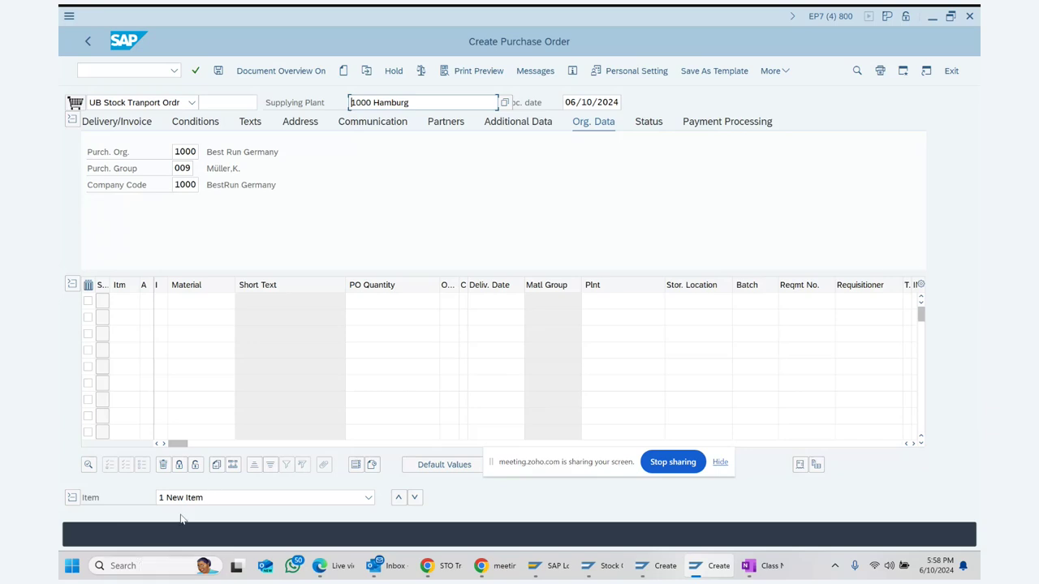
Step: Enter the first order item with material ANTENNA-1 and a PO quantity of 10
left_click(195, 304)
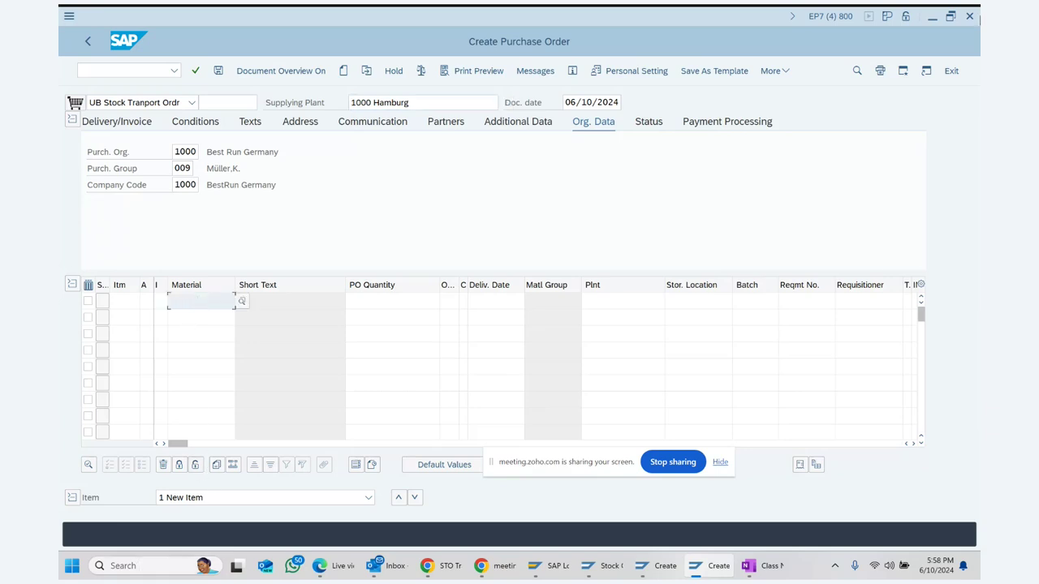
key("BackSpace")
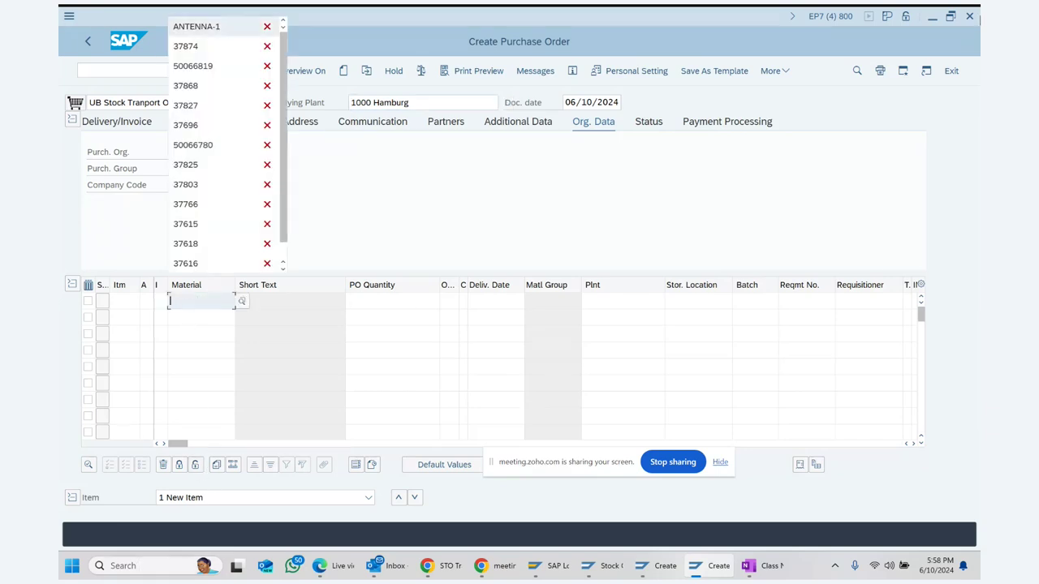
key("Return")
left_click(386, 300)
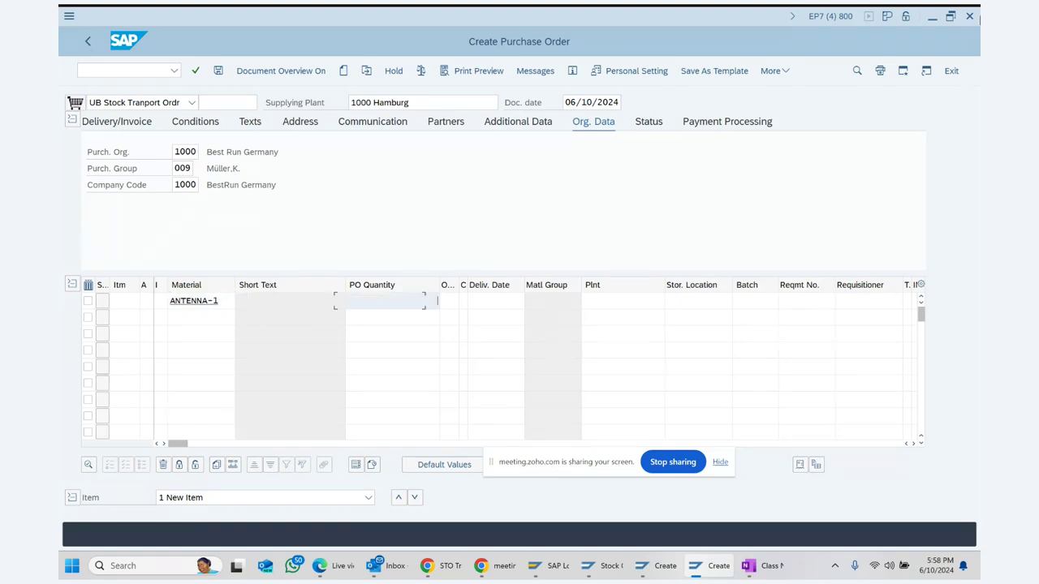
type("10")
key("Return")
key("Return")
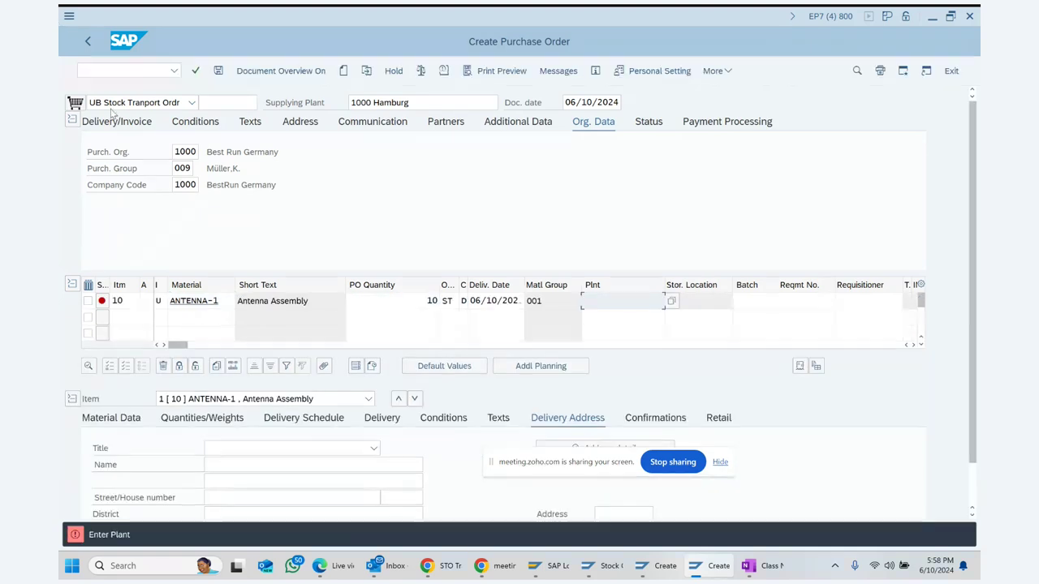
Step: Assign the ANTENNA-1 item to receiving plant 1100 and storage location 0001
type("11")
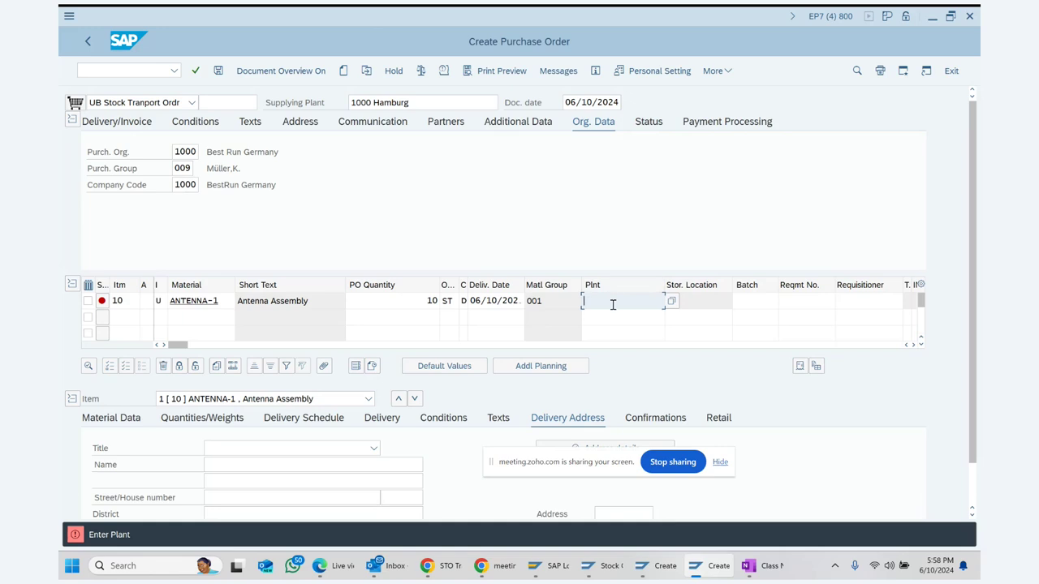
type("00")
key("Return")
left_click(722, 298)
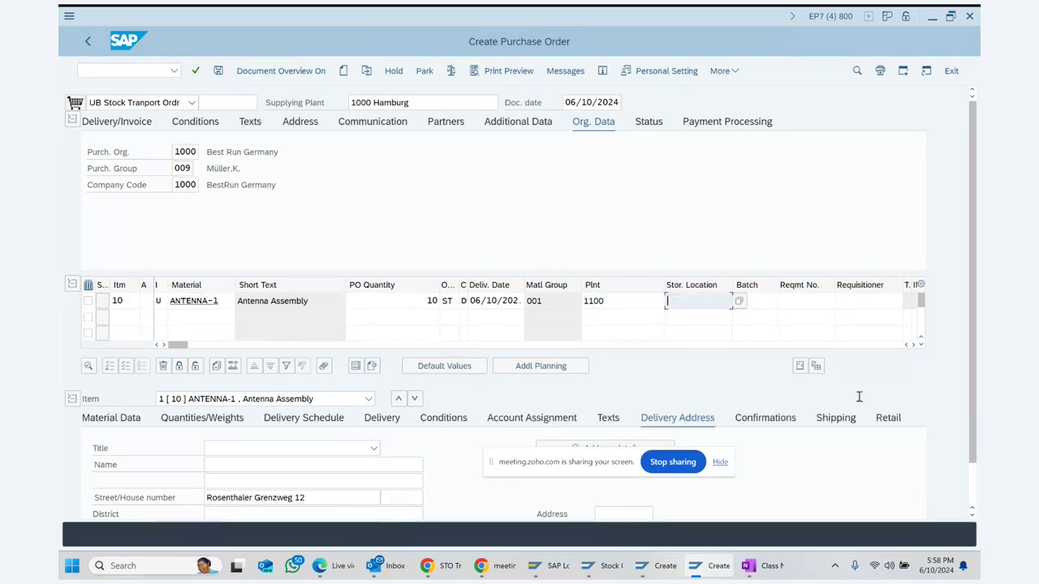
type("0001")
key("Return")
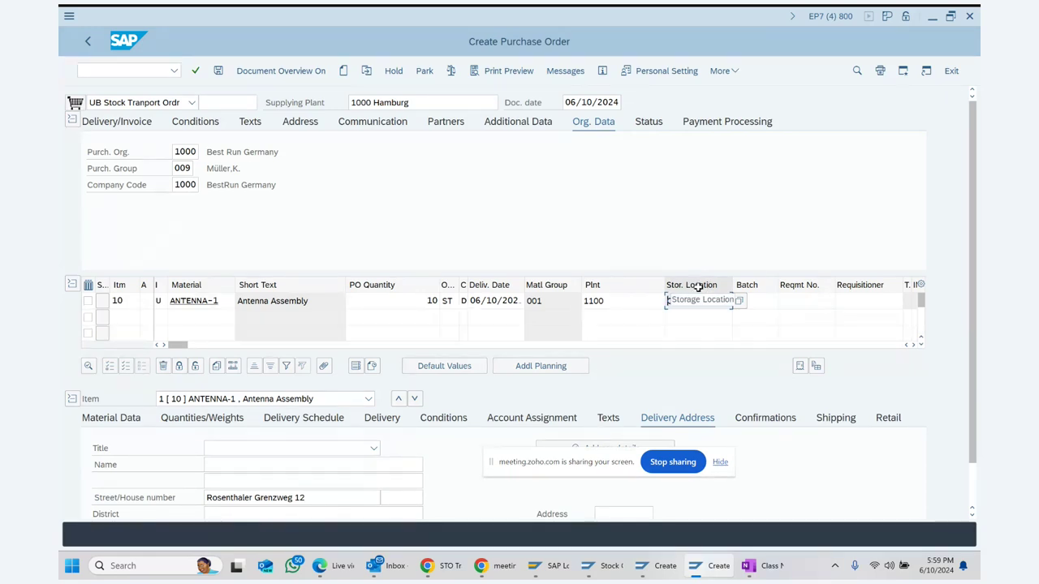
type("0001")
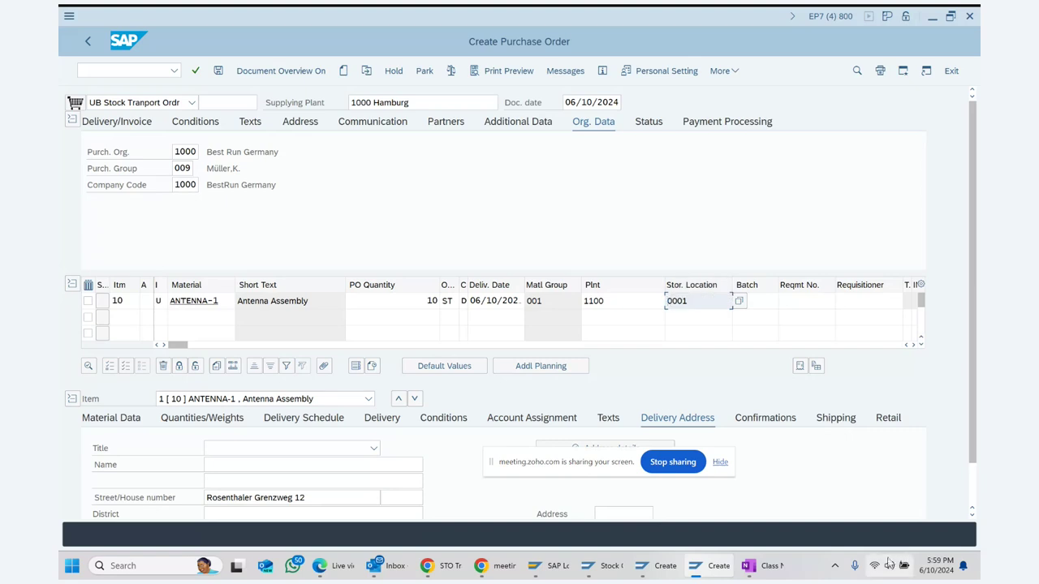
Step: Check the end-to-end STO process in the OneNote class notes and return to the purchase order in SAP
mouse_move(930, 557)
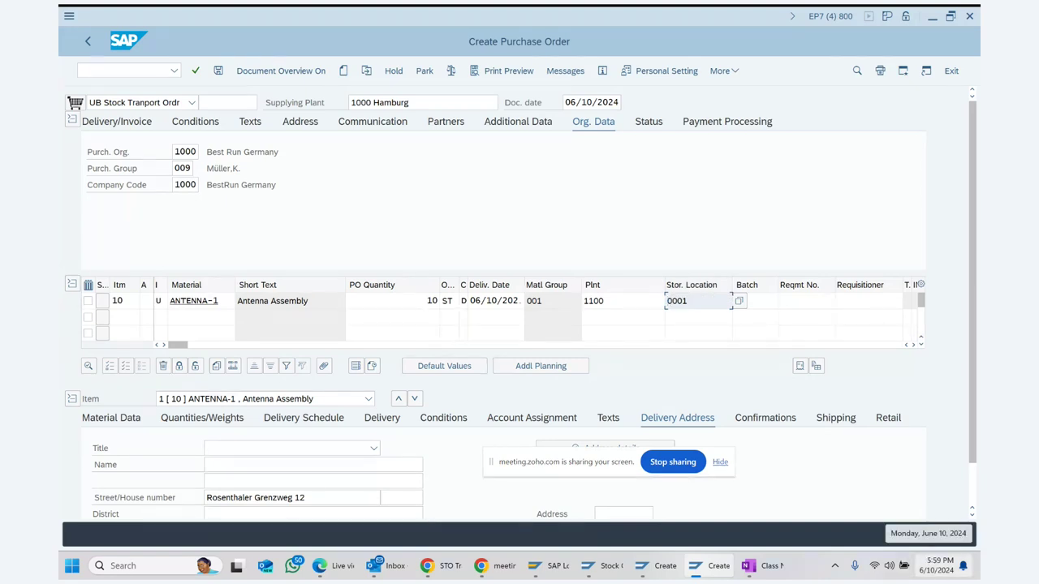
left_click(754, 573)
mouse_move(714, 574)
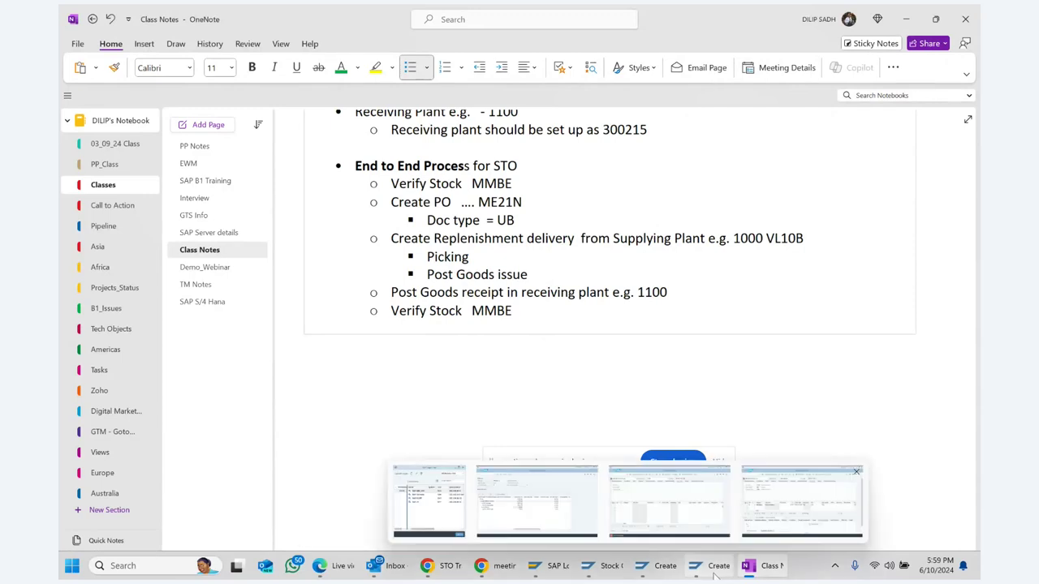
left_click(802, 501)
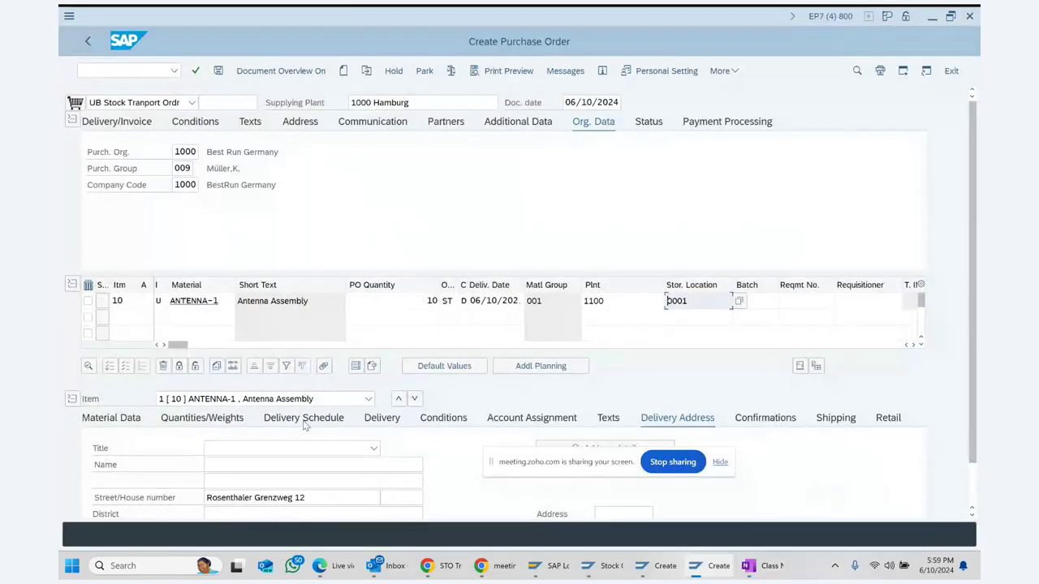
Step: Examine the ANTENNA-1 item's shipping data, including the delivery type, shipping point and customer assigned to the receiving plant
left_click(834, 422)
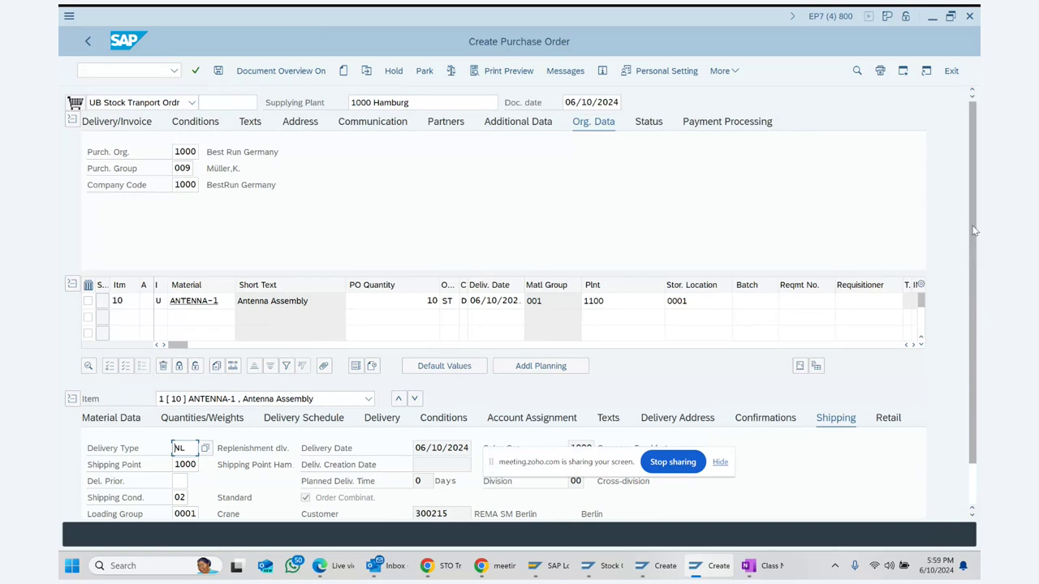
left_click_drag(971, 235, 969, 278)
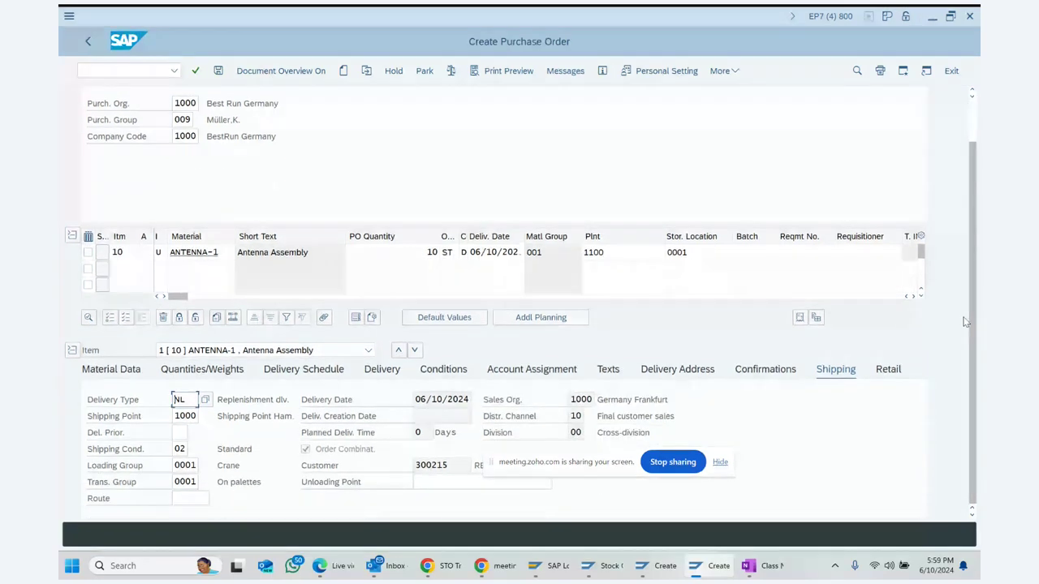
left_click_drag(623, 472, 692, 506)
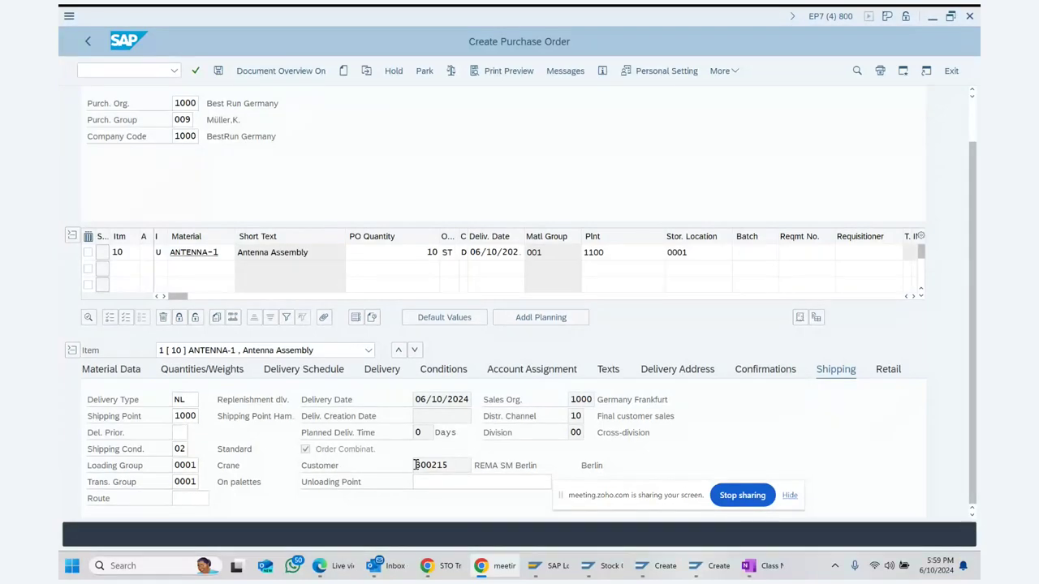
left_click_drag(413, 467, 452, 464)
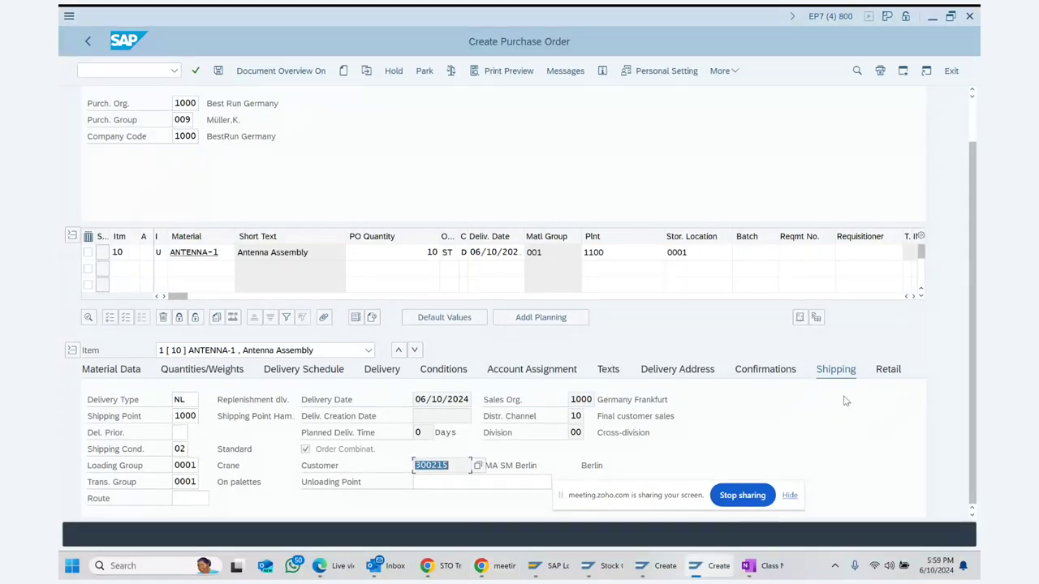
Step: Switch to the stock overview session, start transaction SPRO there and display the SAP Reference IMG
mouse_move(665, 570)
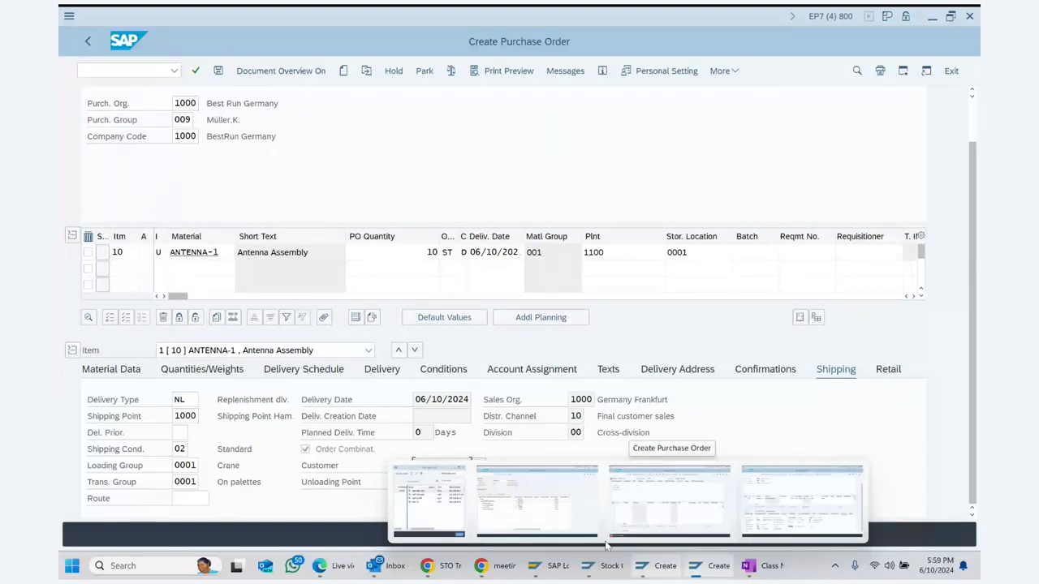
left_click(666, 570)
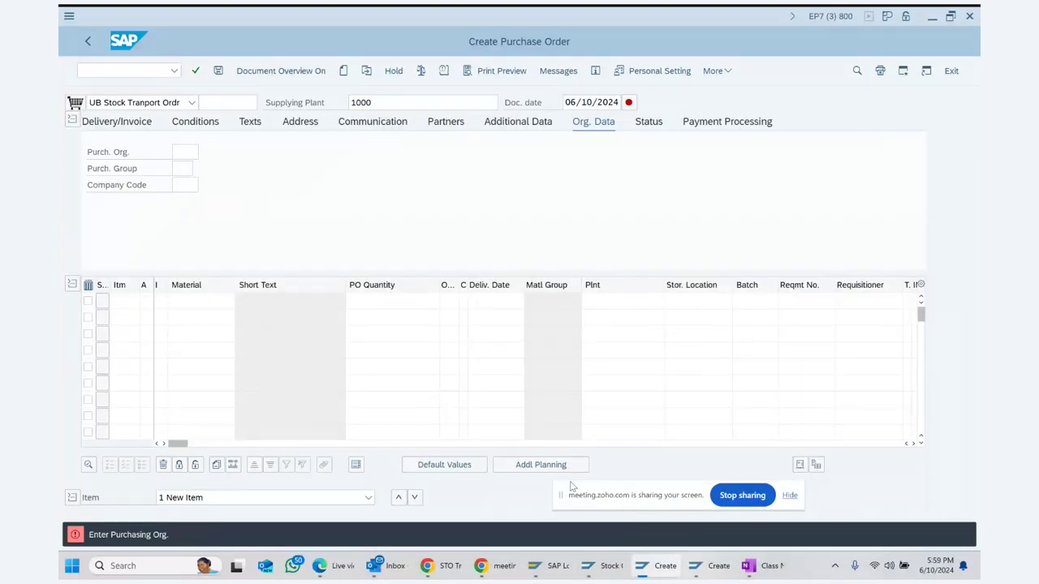
left_click(597, 570)
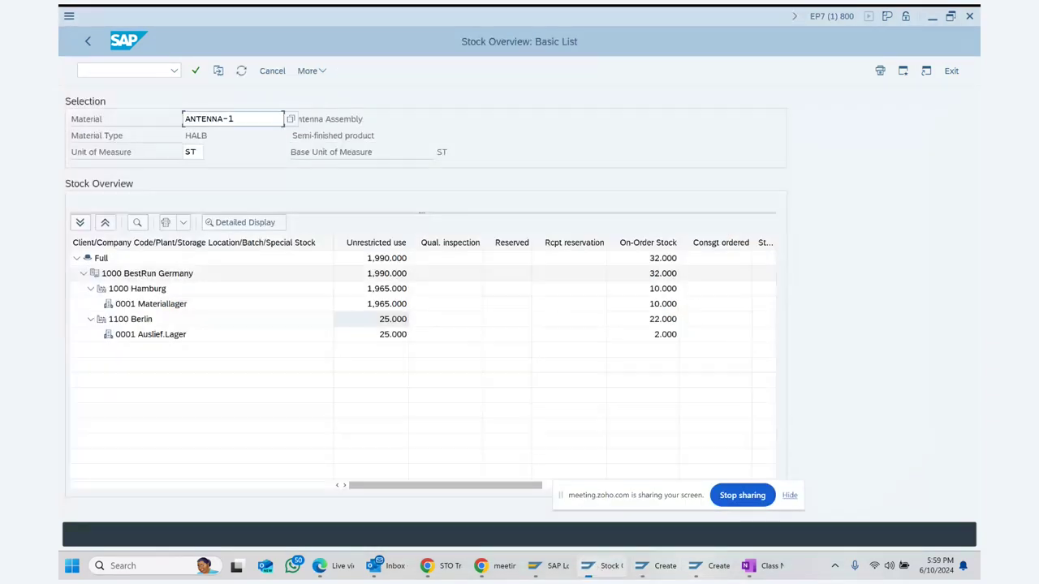
left_click(103, 73)
type("/NSPRO")
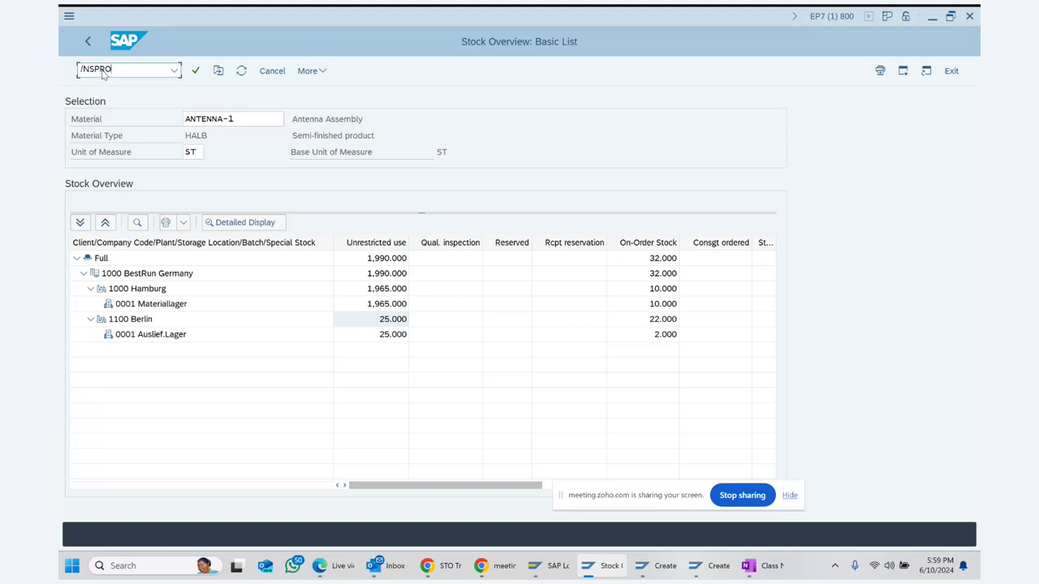
key("Return")
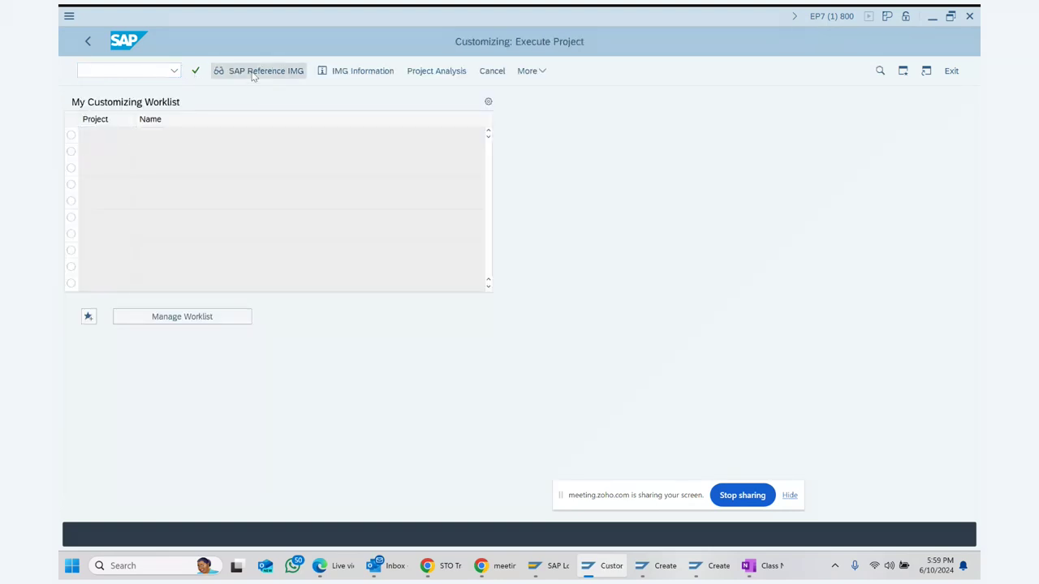
left_click(258, 72)
Step: Open Define Shipping Data for Plants under Materials Management, Purchasing, Purchase Order, Set up Stock Transport Order
scroll(175, 294, "down", 6)
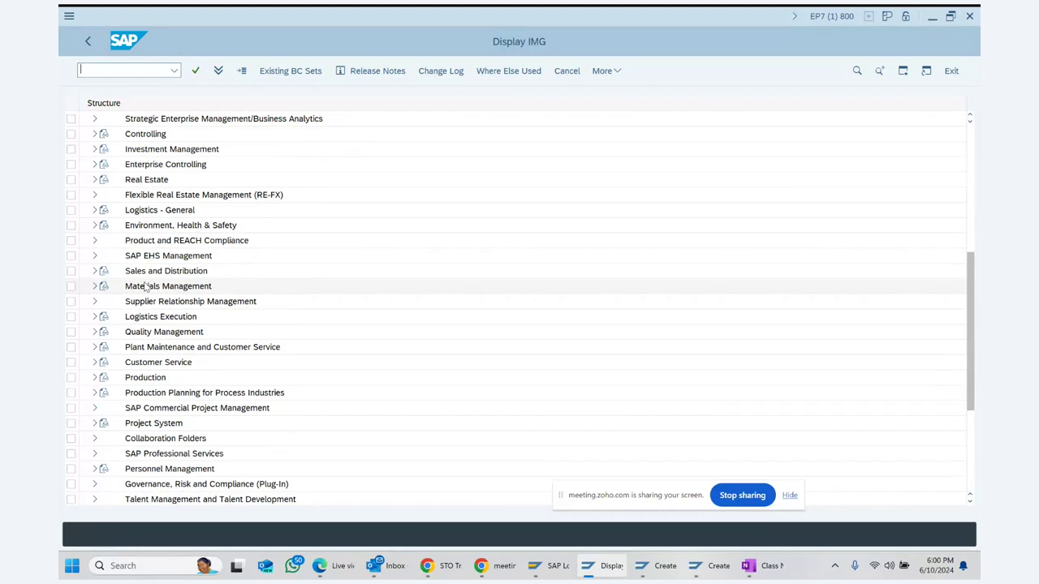
scroll(147, 287, "down", 1)
left_click(94, 241)
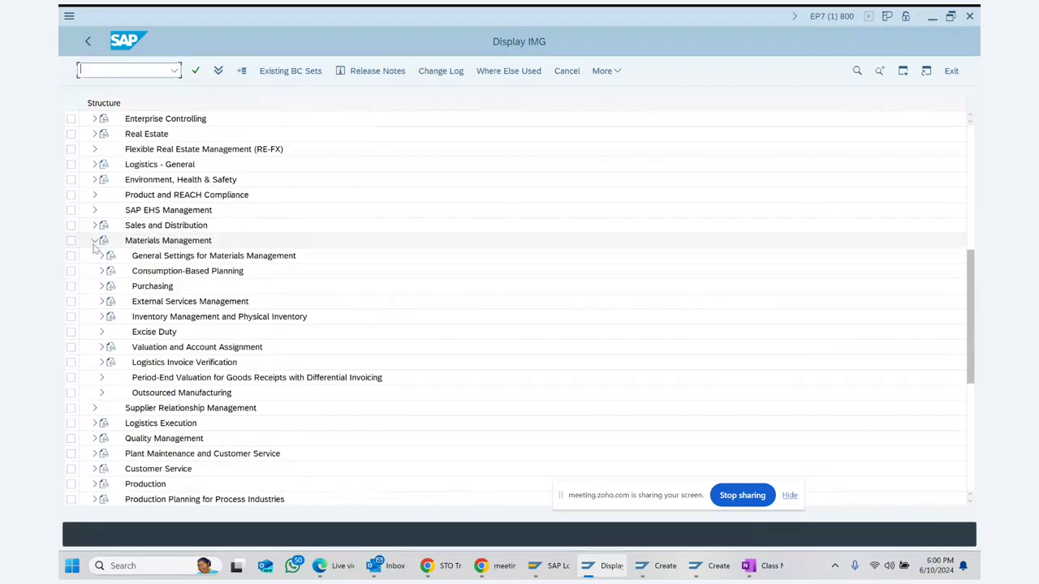
left_click(101, 286)
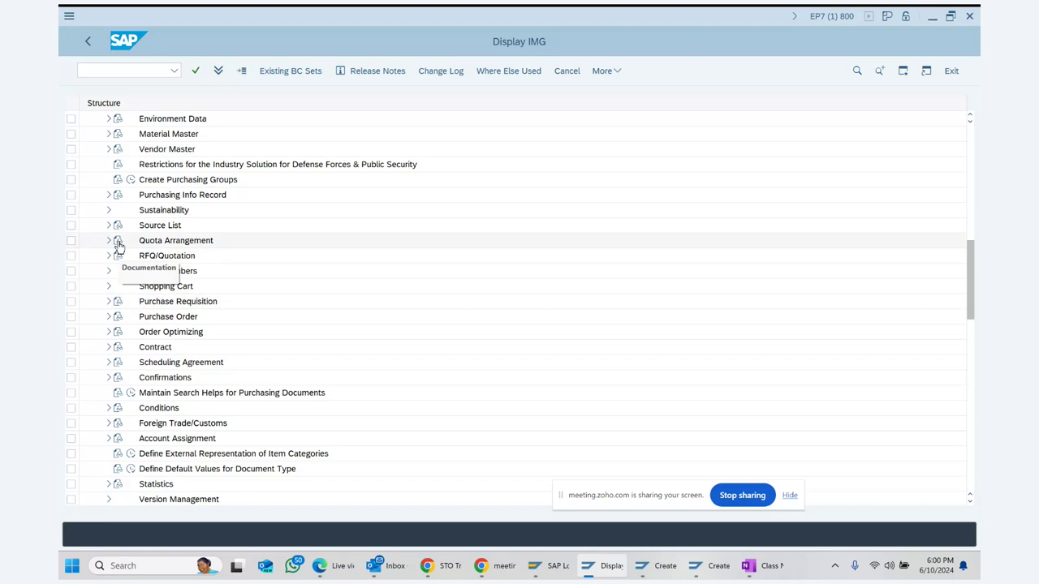
left_click(107, 318)
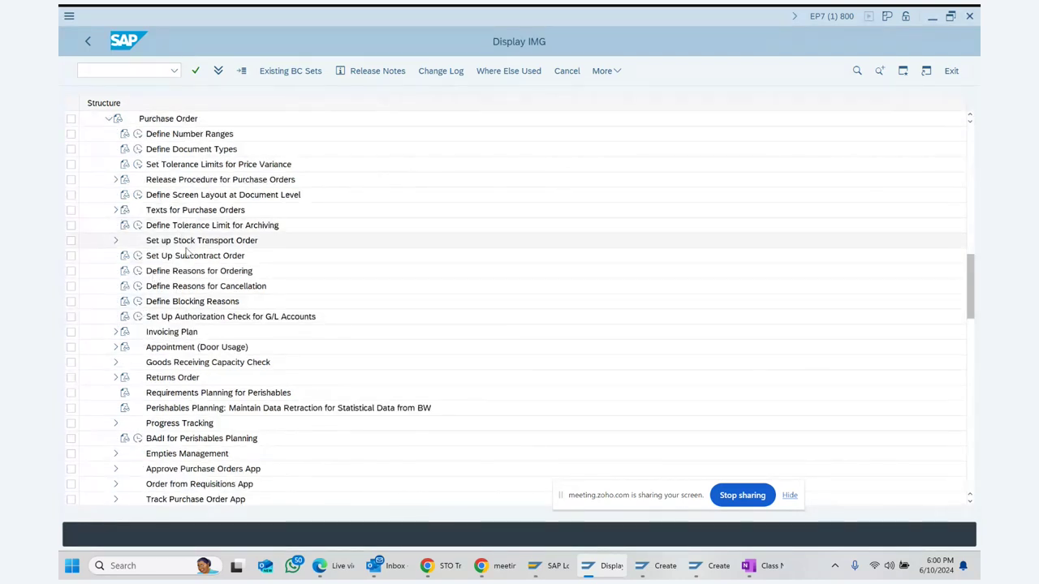
left_click(186, 241)
left_click(115, 241)
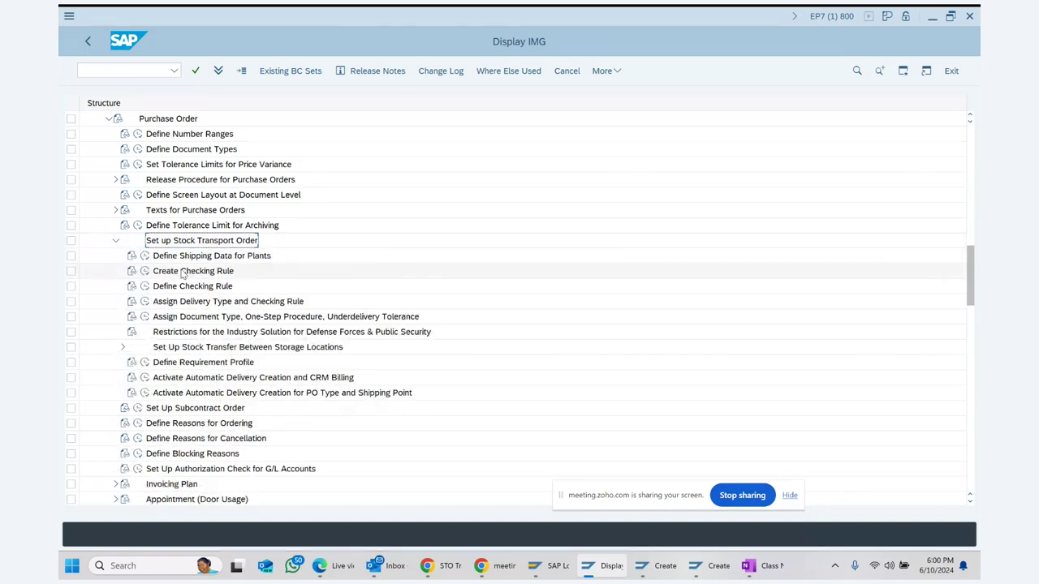
left_click(182, 257)
left_click(145, 257)
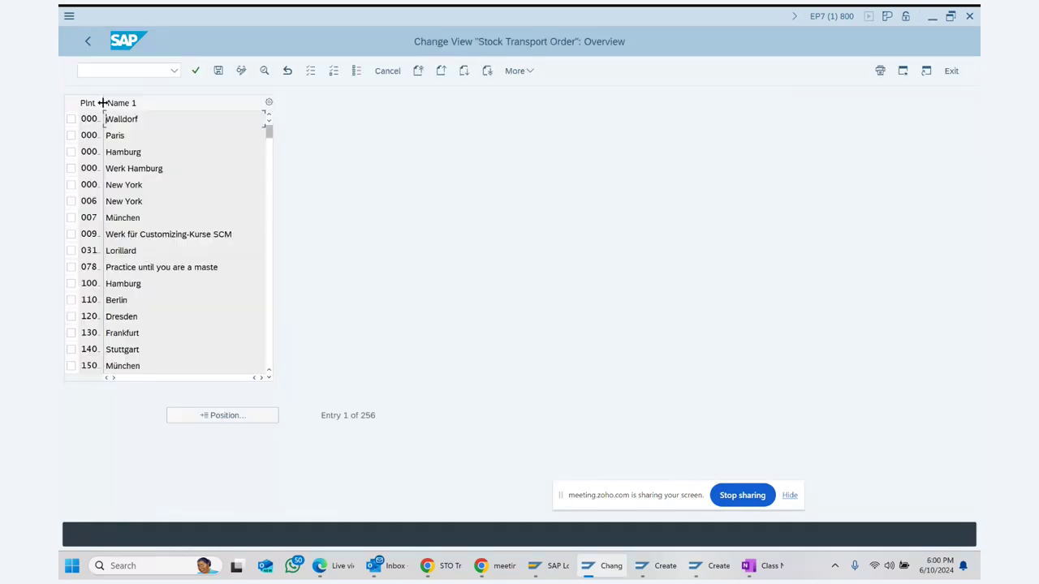
Step: Widen the plant column to show full plant codes and display the stock transport details of plant 1100 Berlin
left_click_drag(103, 103, 115, 103)
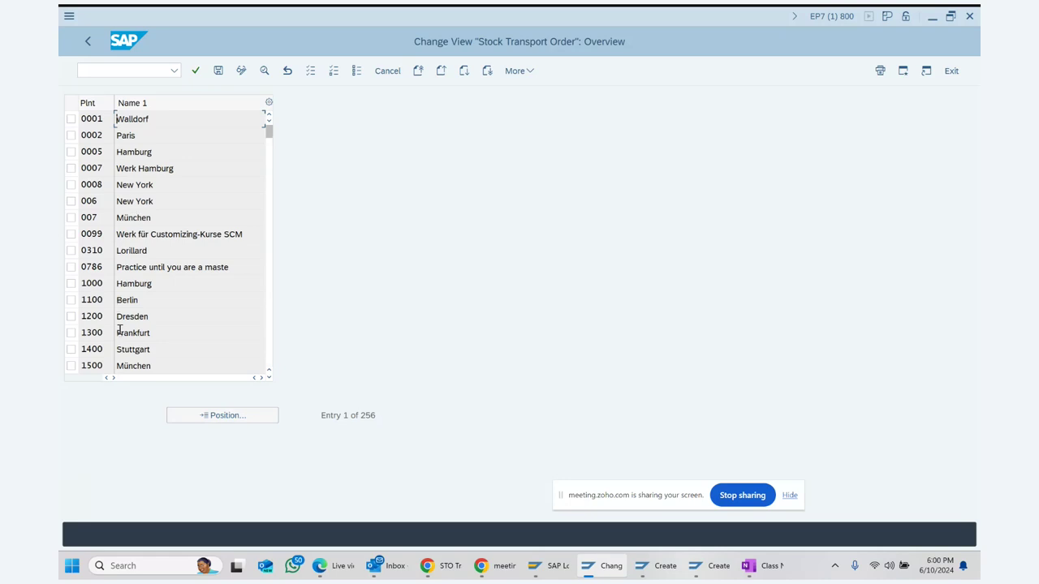
left_click(70, 300)
left_click(264, 71)
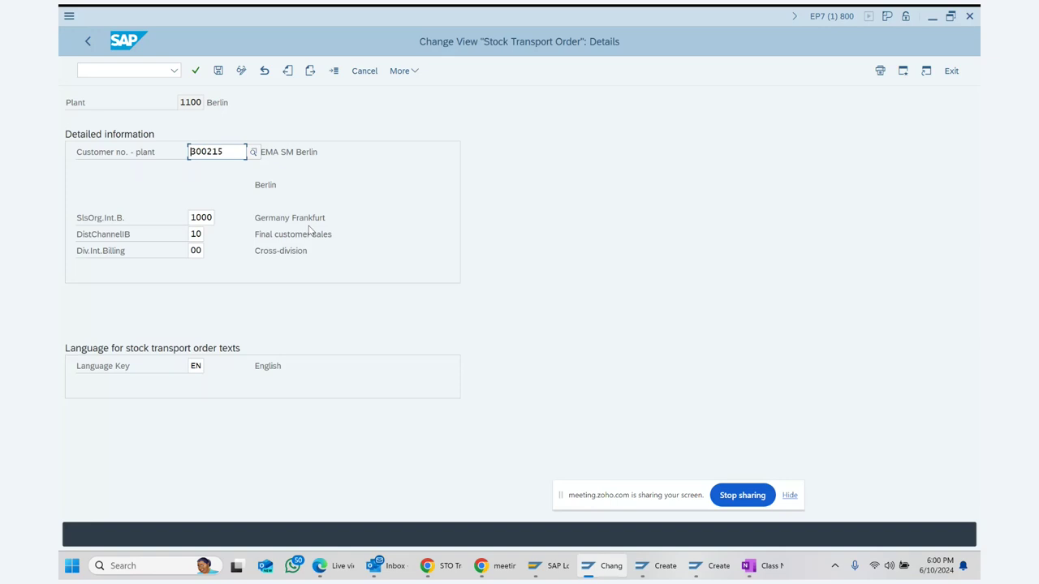
Step: Switch from the plant 1100 configuration to the purchase order session, review the ANTENNA-1 order and save it
left_click(81, 106)
left_click_drag(181, 102, 204, 103)
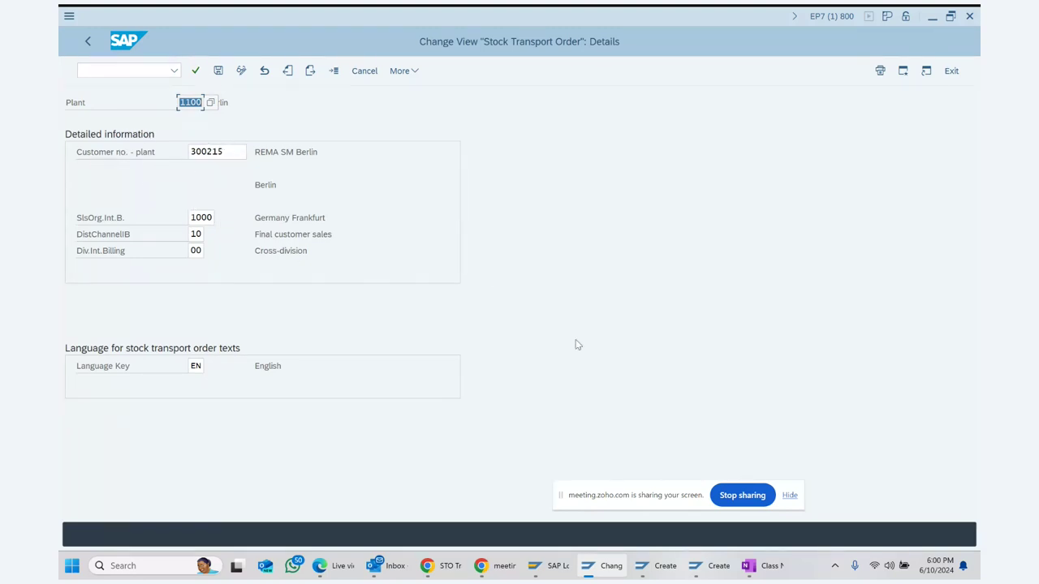
left_click(706, 565)
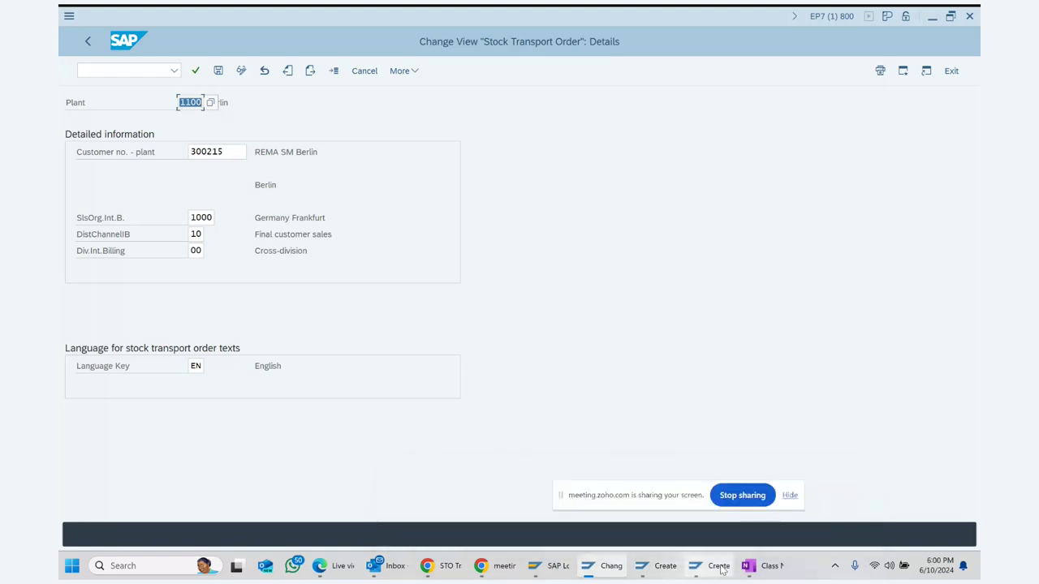
scroll(512, 207, "up", 2)
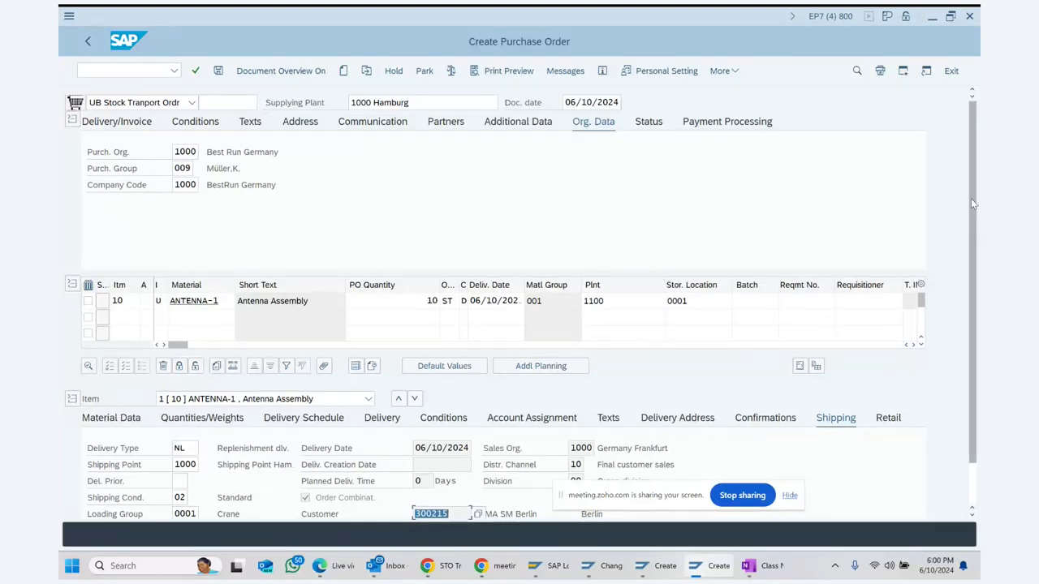
scroll(972, 210, "down", 2)
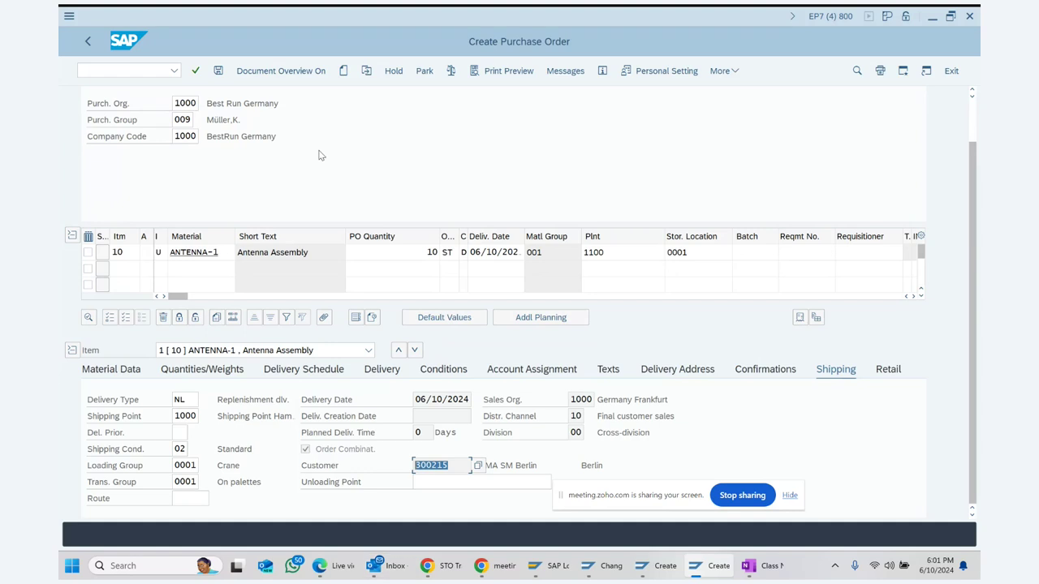
left_click(219, 71)
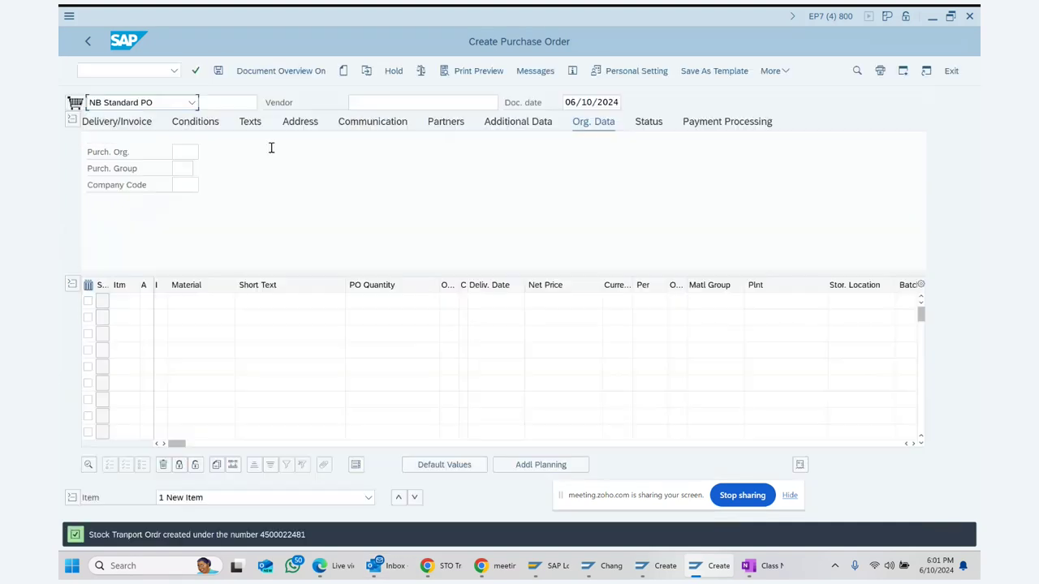
Step: Bring up the document selection for another purchase order, copy the saved order's number and close the selection
left_click(779, 72)
mouse_move(799, 135)
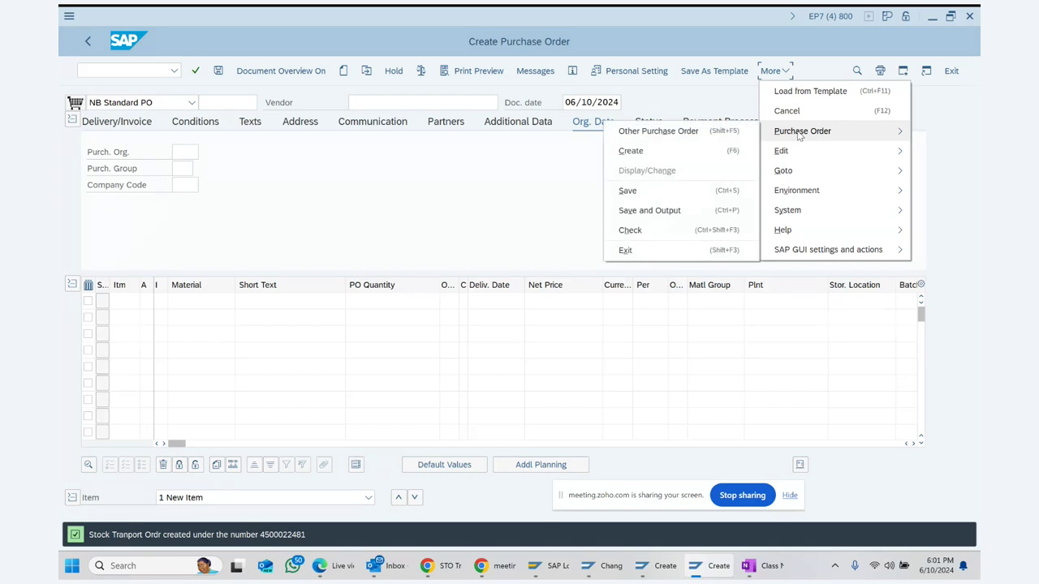
left_click(658, 131)
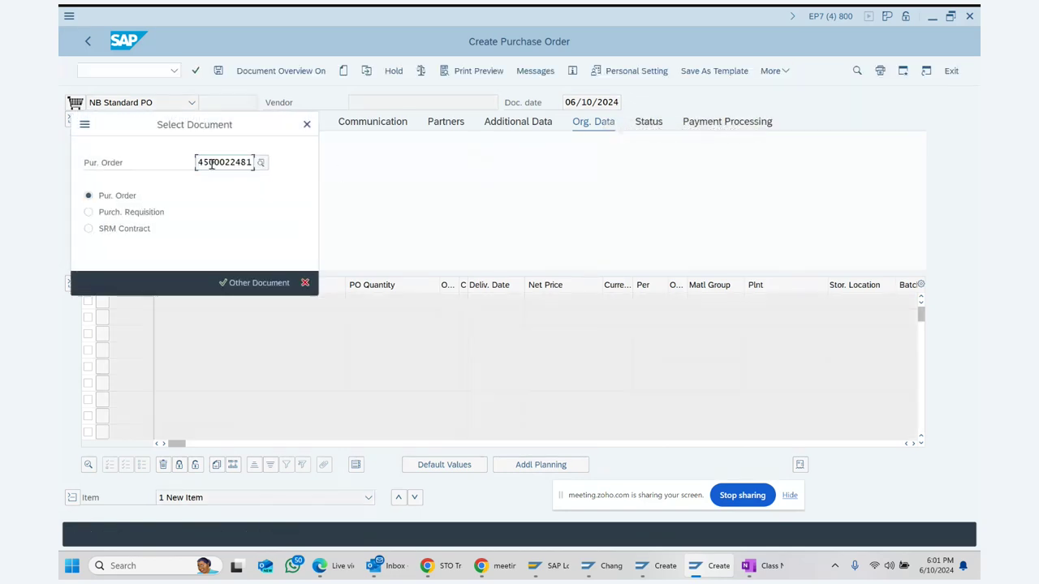
left_click_drag(199, 162, 248, 182)
key("ctrl+c")
left_click(307, 124)
Step: In the OneNote class notes, add the copied purchase order number after ME21N and make VL10B bold
left_click(756, 570)
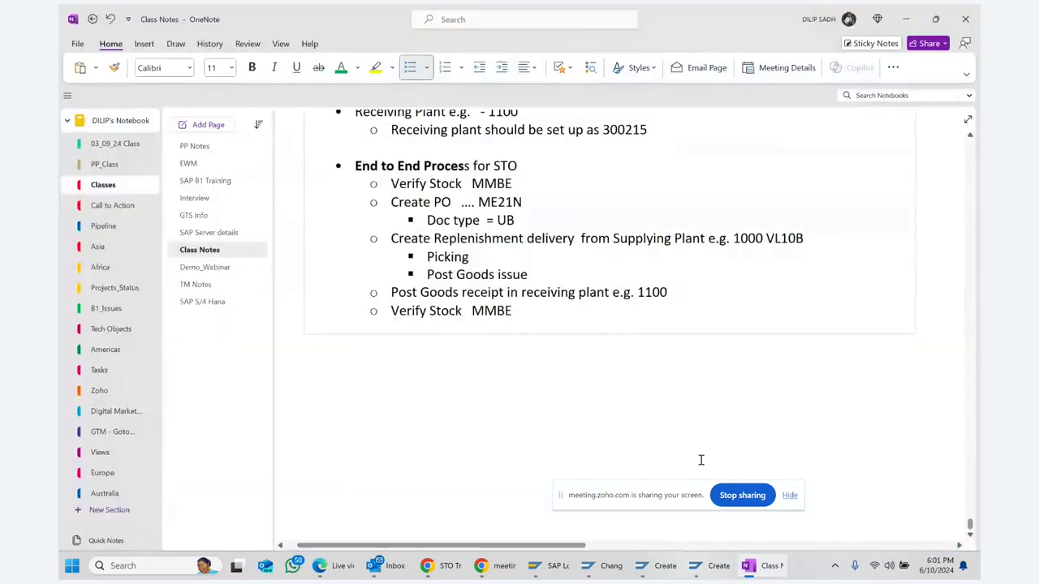
left_click(616, 204)
key("ctrl+v")
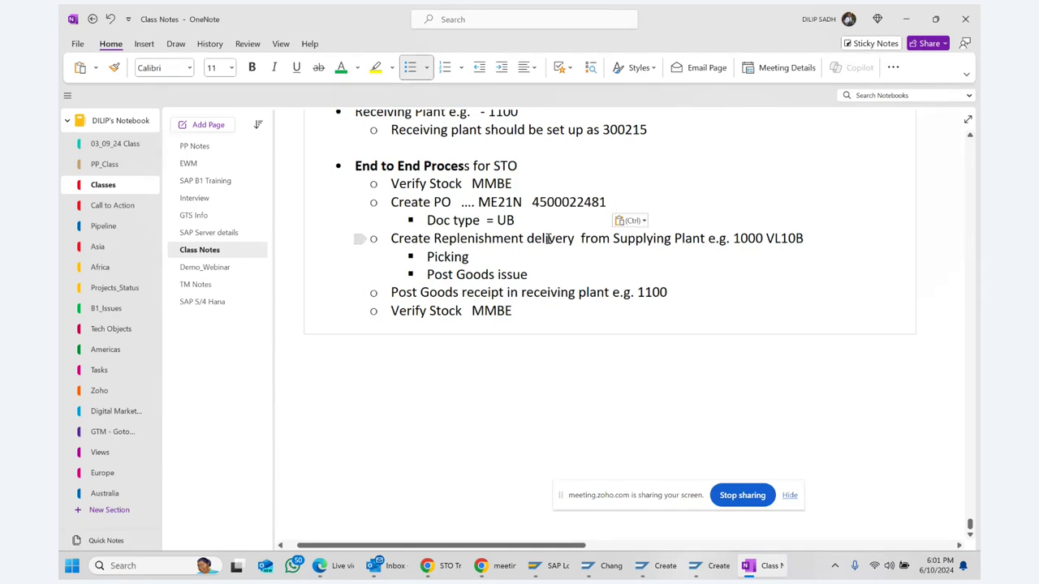
left_click(767, 238)
left_click_drag(769, 238, 811, 241)
key("ctrl+b")
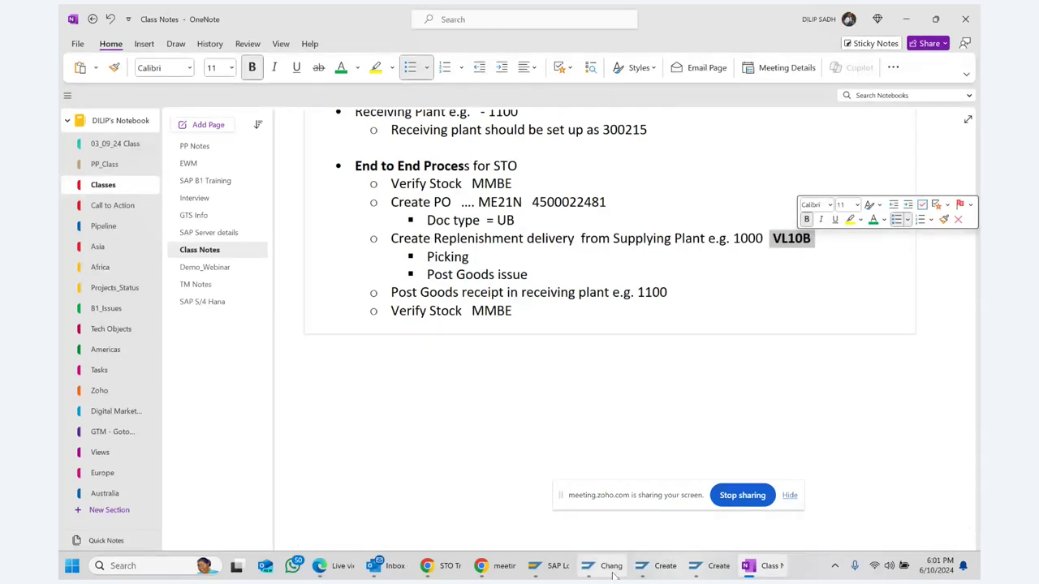
Step: Switch to the SAP session showing the plant 1100 configuration and start transaction MMBE there
mouse_move(666, 566)
left_click(526, 509)
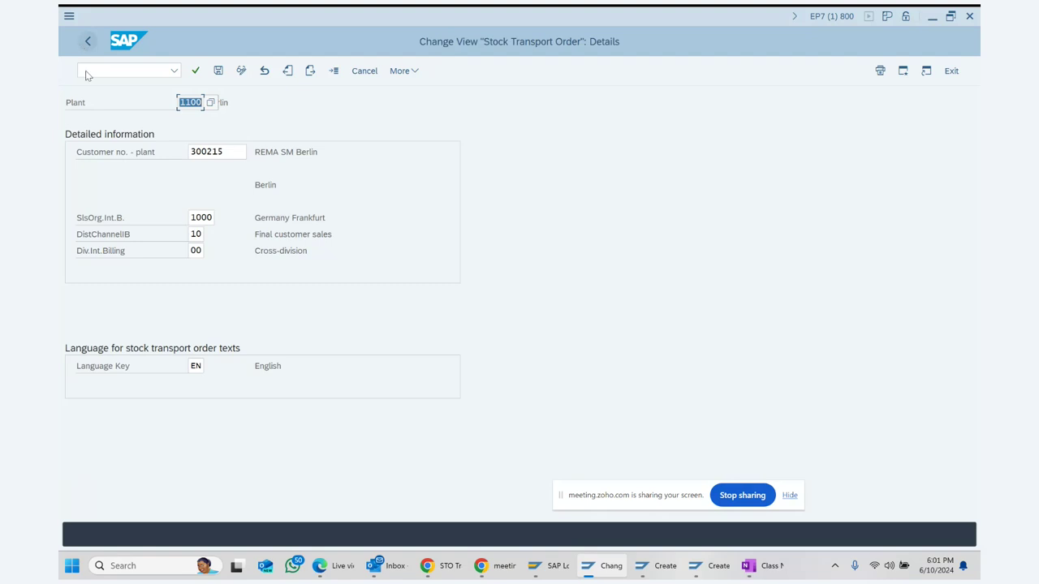
left_click(103, 72)
type("/")
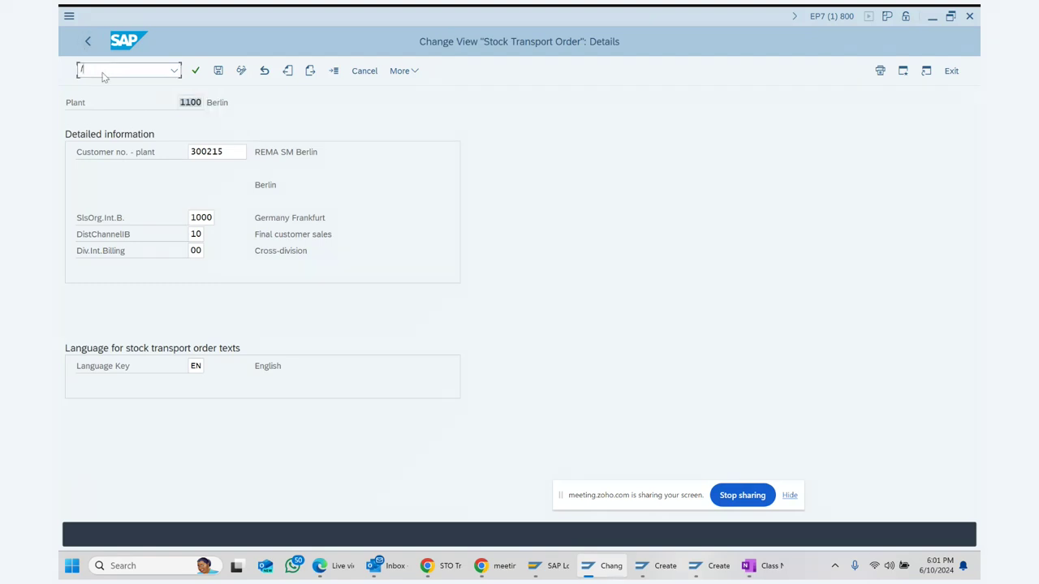
type("NMMBE")
key("Return")
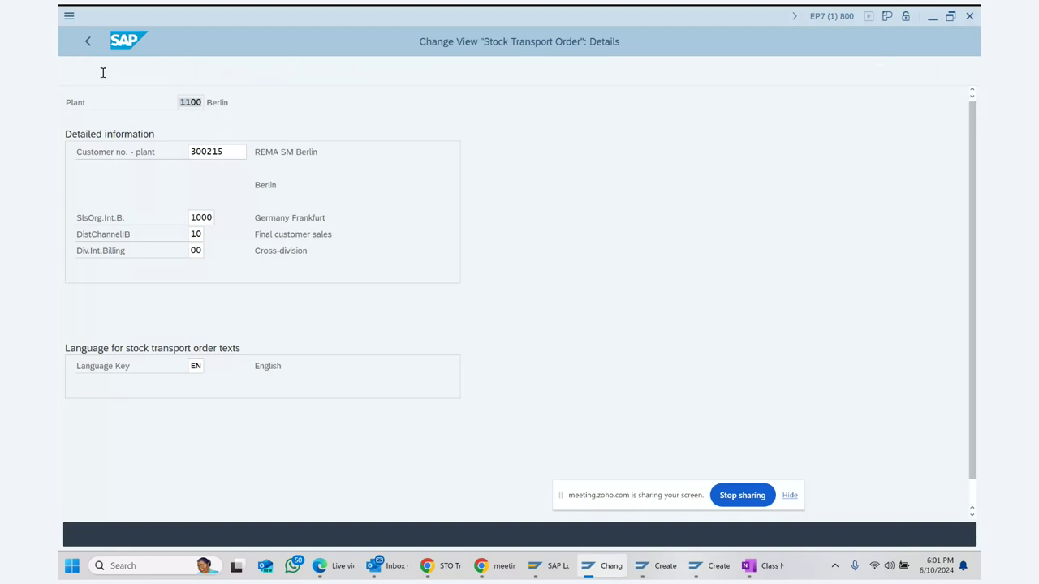
Step: Run the stock overview of ANTENNA-1 for plants 1000 to 1100 and check the unrestricted-use stock of both plants
left_click(391, 135)
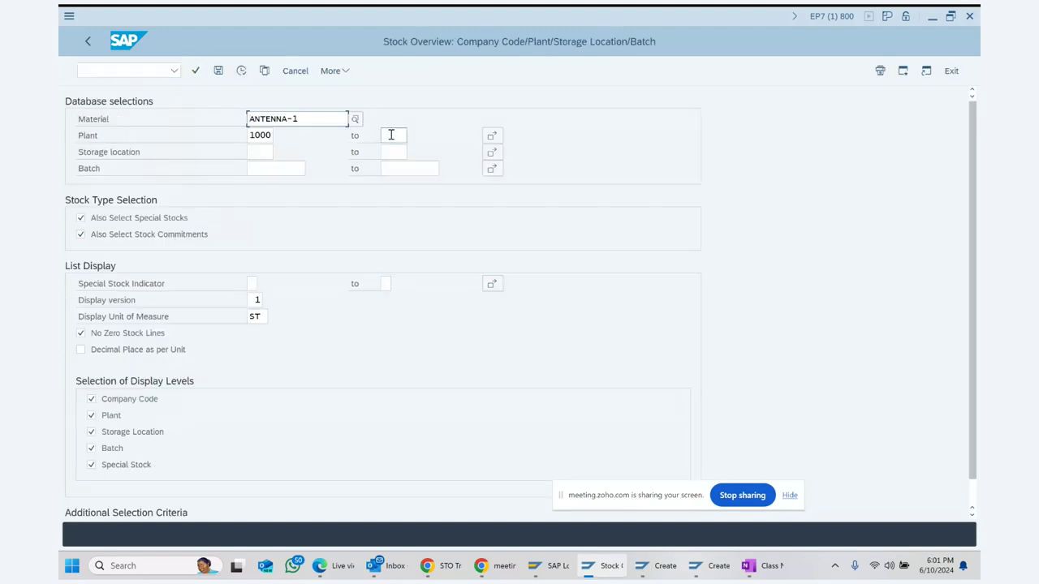
type("1100")
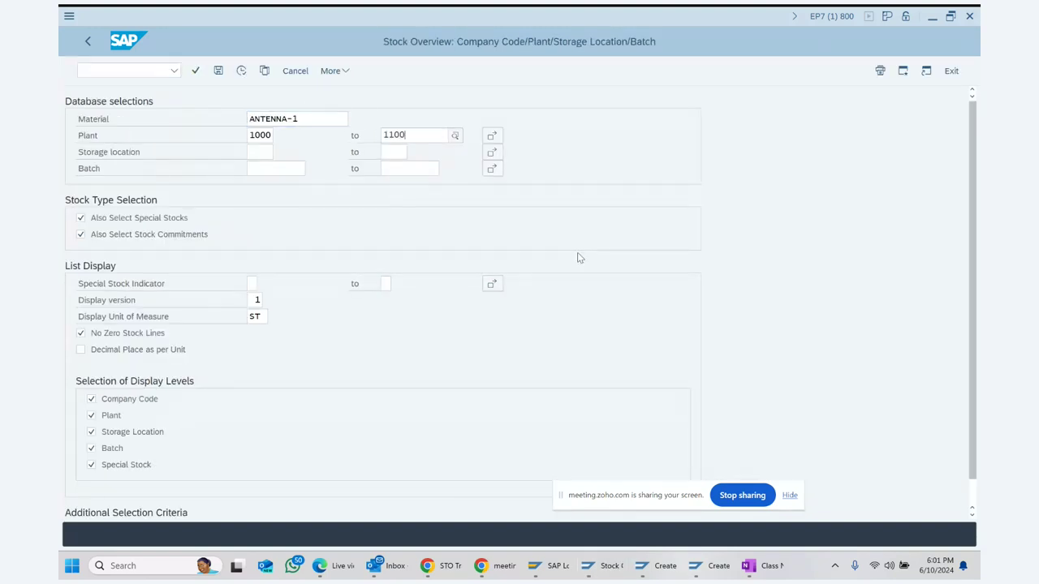
left_click(395, 220)
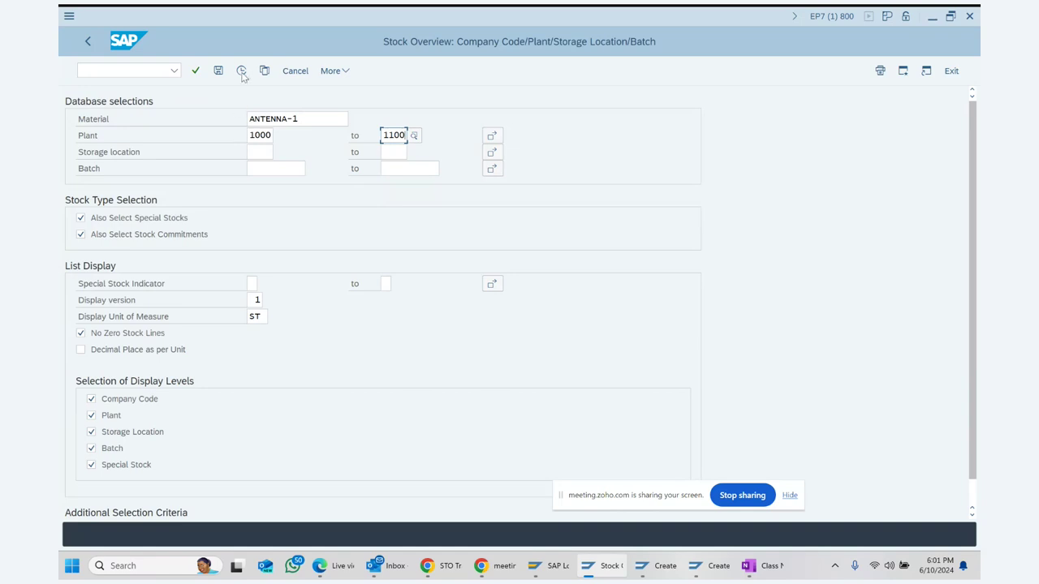
left_click(241, 71)
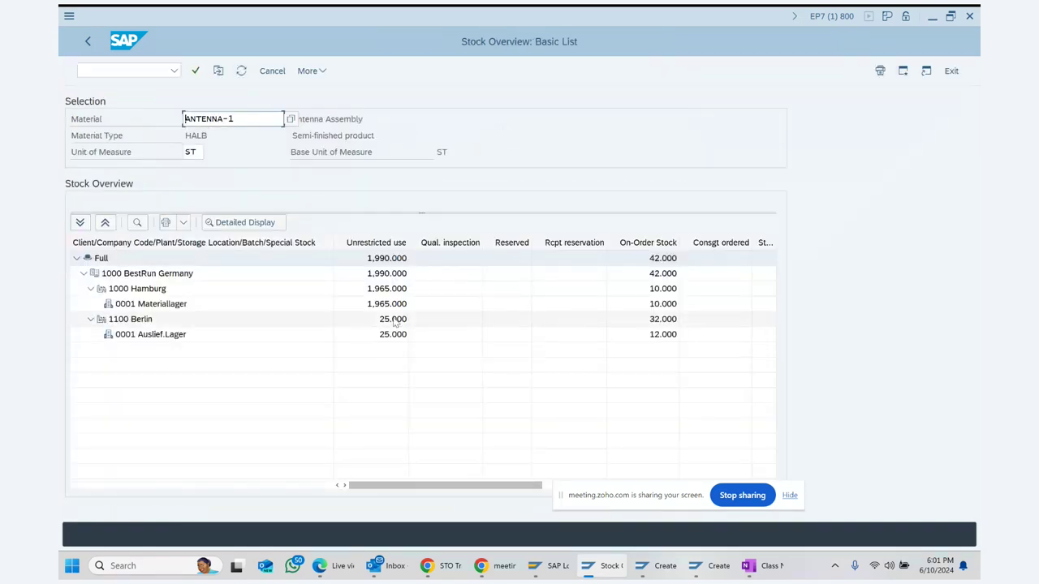
left_click(377, 291)
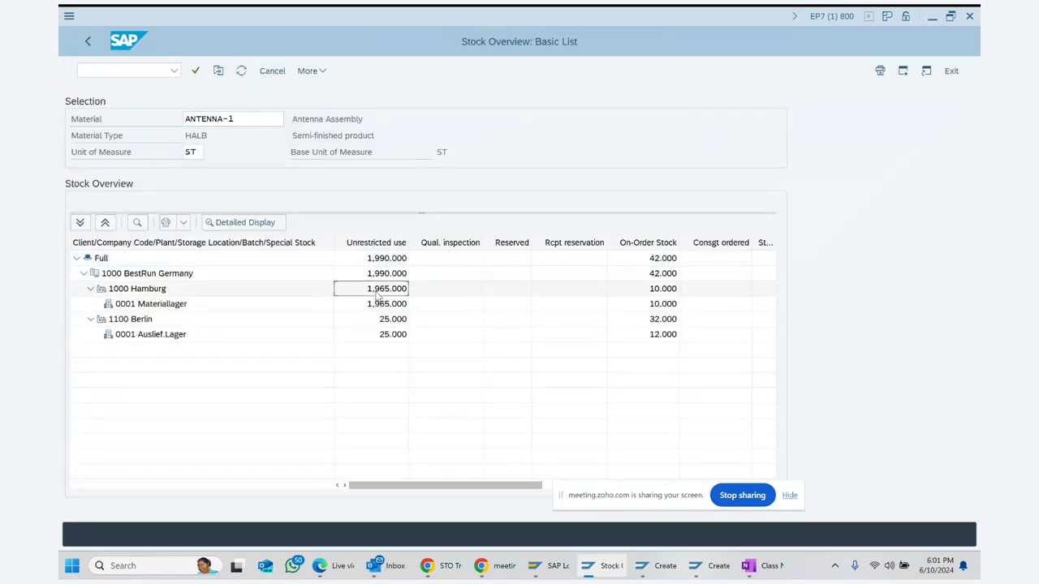
left_click(392, 320)
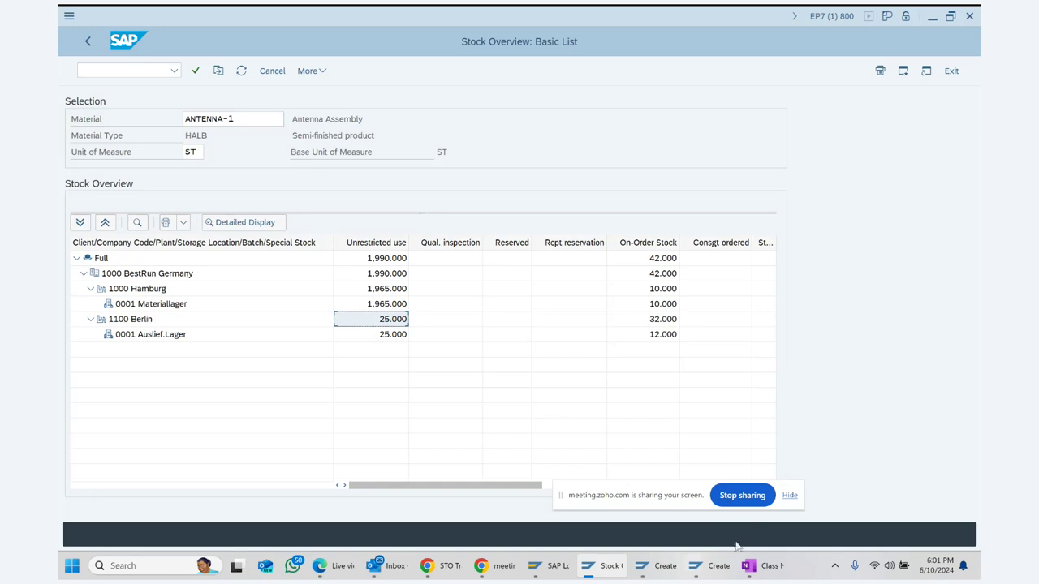
Step: Leave the Create Purchase Order session's transaction and expand Logistics, Logistics Execution and Outbound Process in the SAP menu tree
left_click(713, 566)
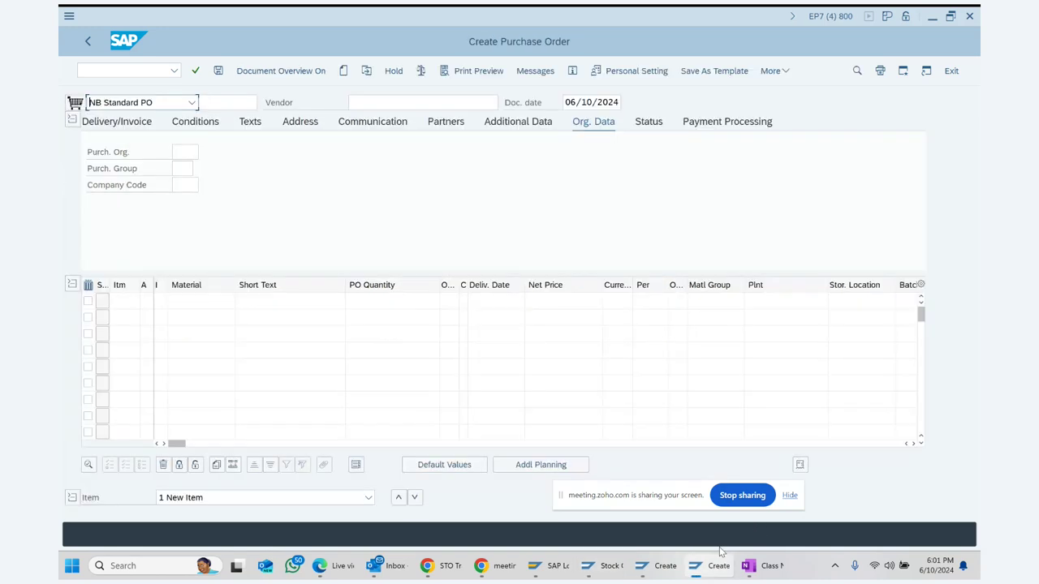
left_click(87, 41)
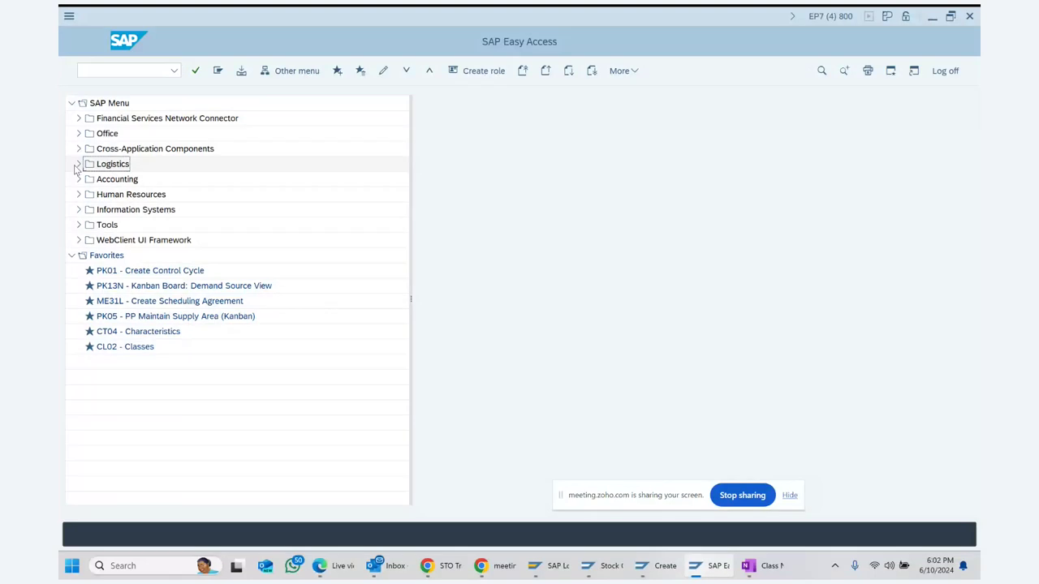
left_click(78, 167)
left_click(94, 210)
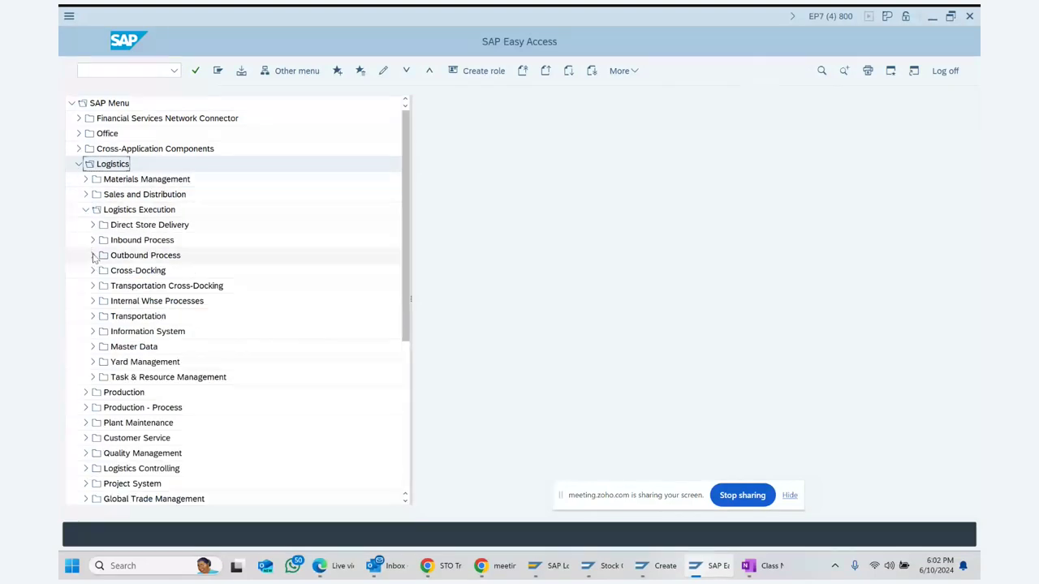
left_click(92, 255)
scroll(106, 256, "down", 1)
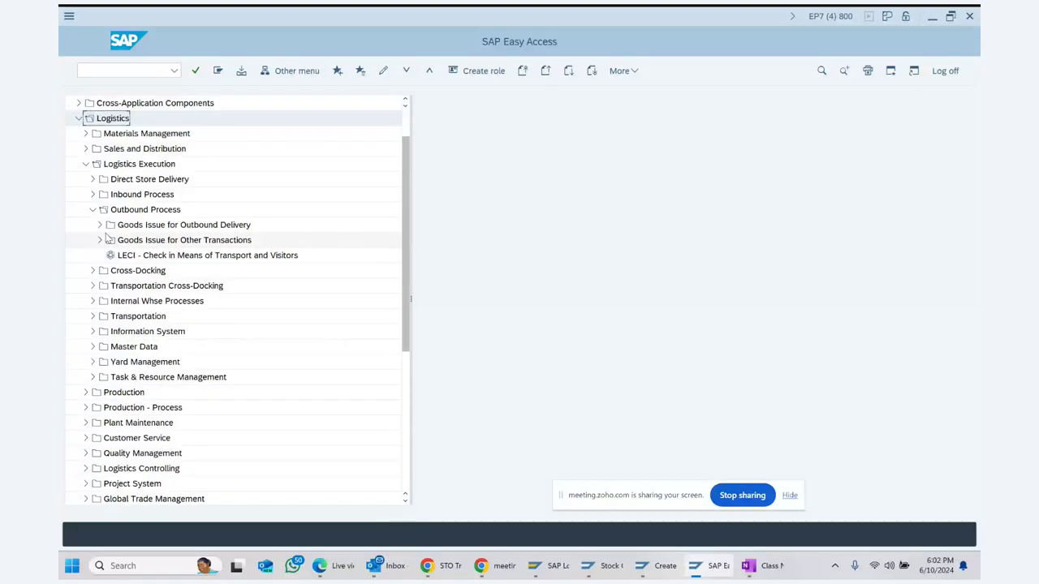
Step: Open VL10B - Purchase Orders under Goods Issue for Outbound Delivery, Outbound Delivery, Create, Collective Processing of Documents Due for Delivery
left_click(99, 225)
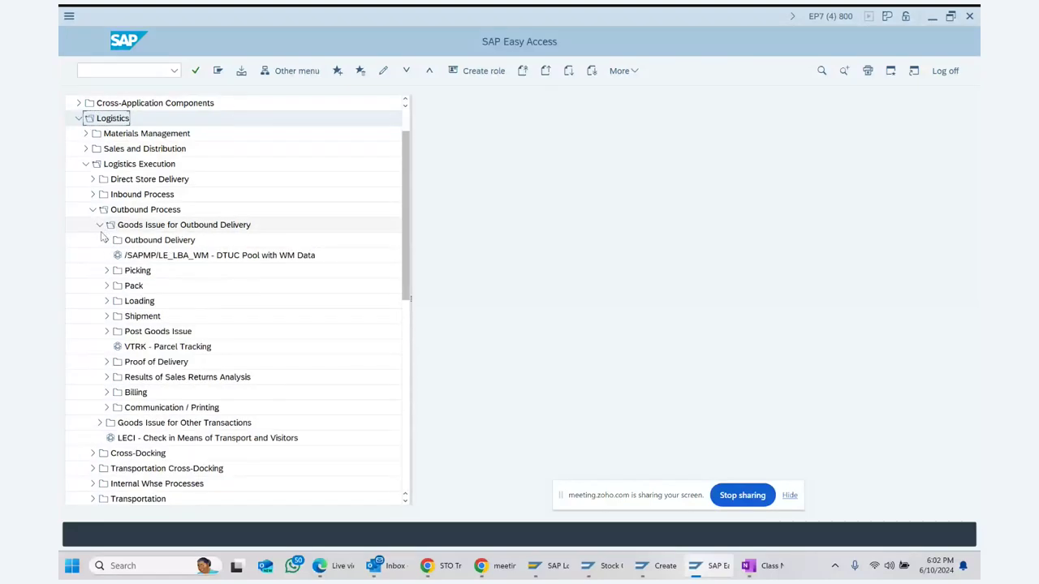
left_click(107, 240)
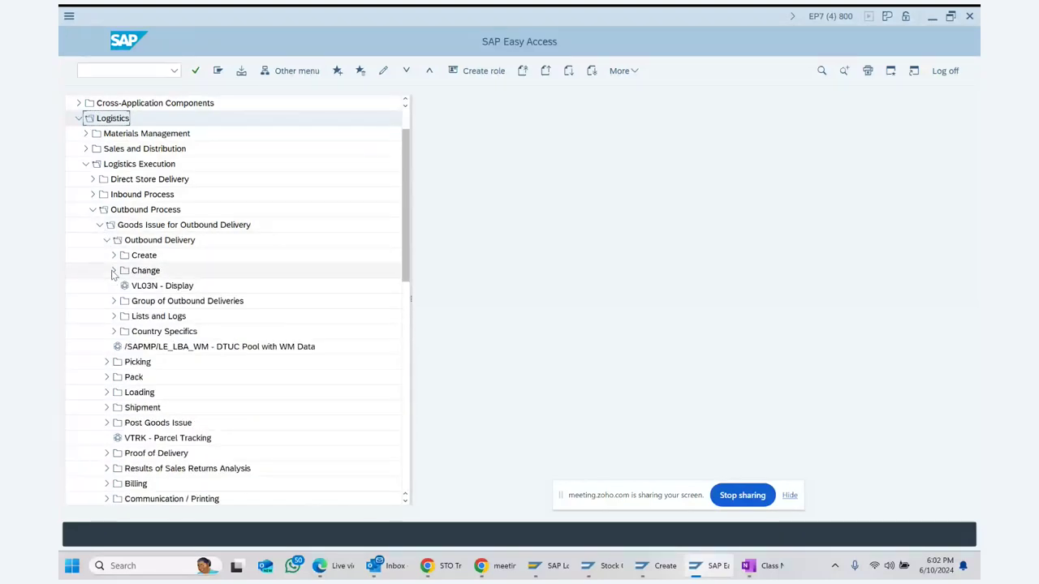
left_click(114, 256)
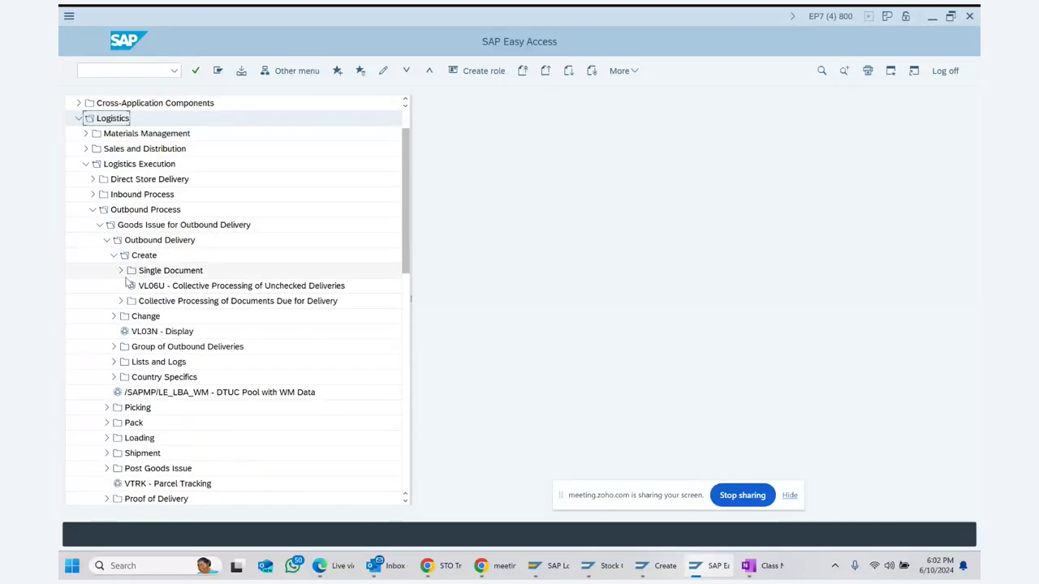
left_click(167, 301)
left_click(130, 301)
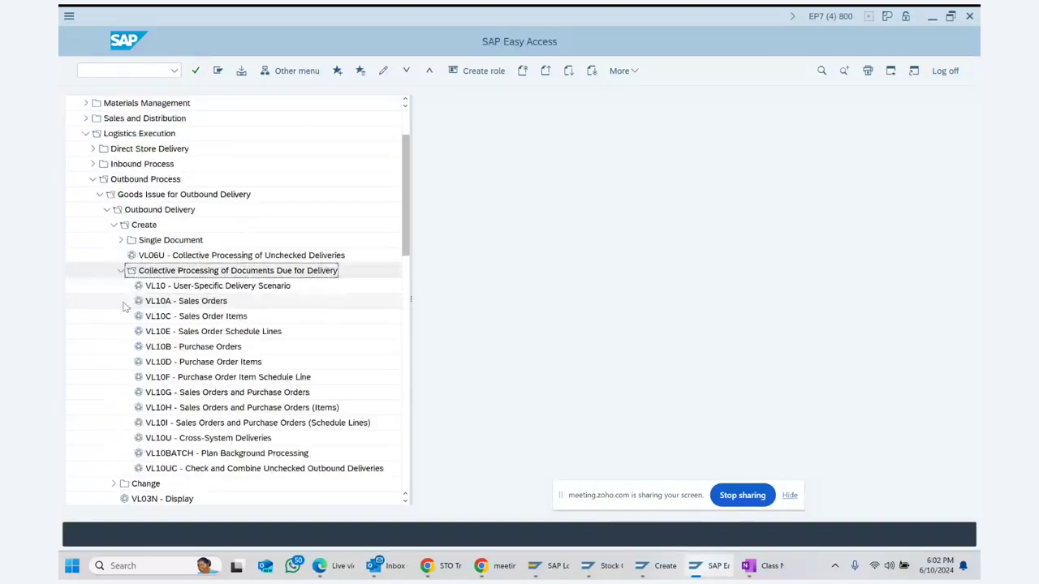
left_click(199, 349)
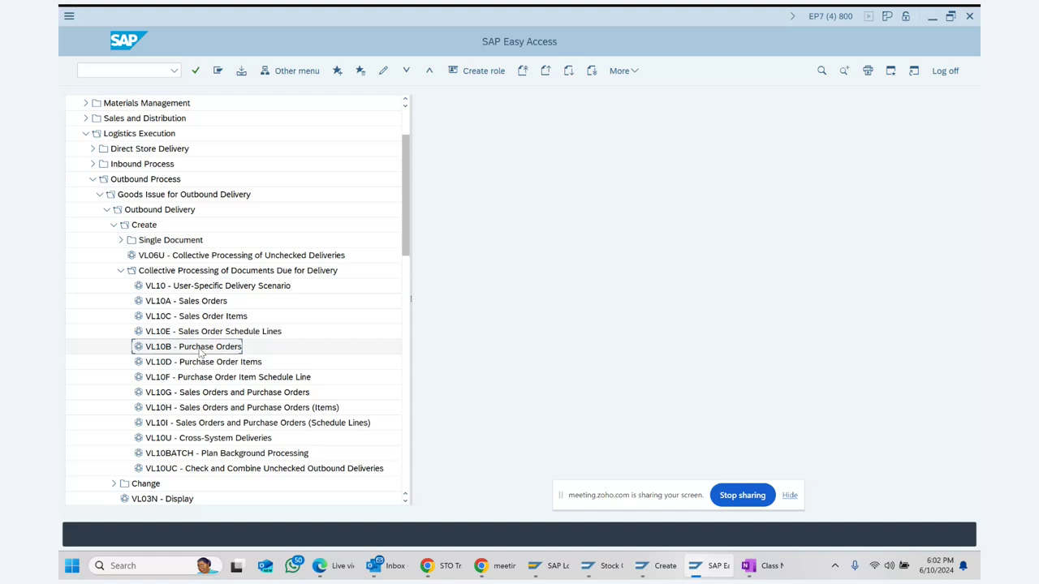
double_click(200, 347)
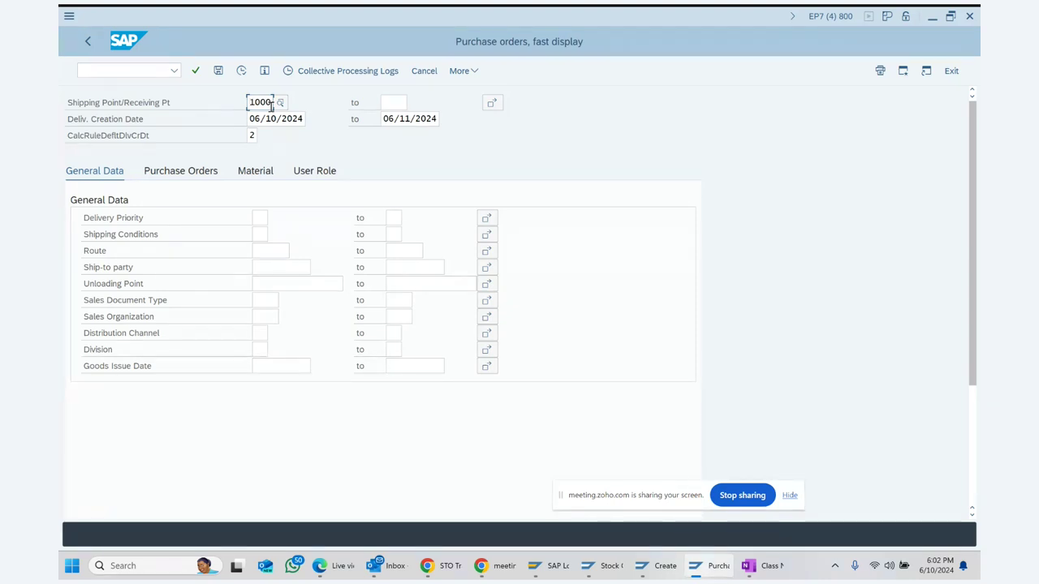
Step: Extend the delivery creation date range to 06/16/2024 and list the purchase orders due for shipping from shipping point 1000
left_click(398, 119)
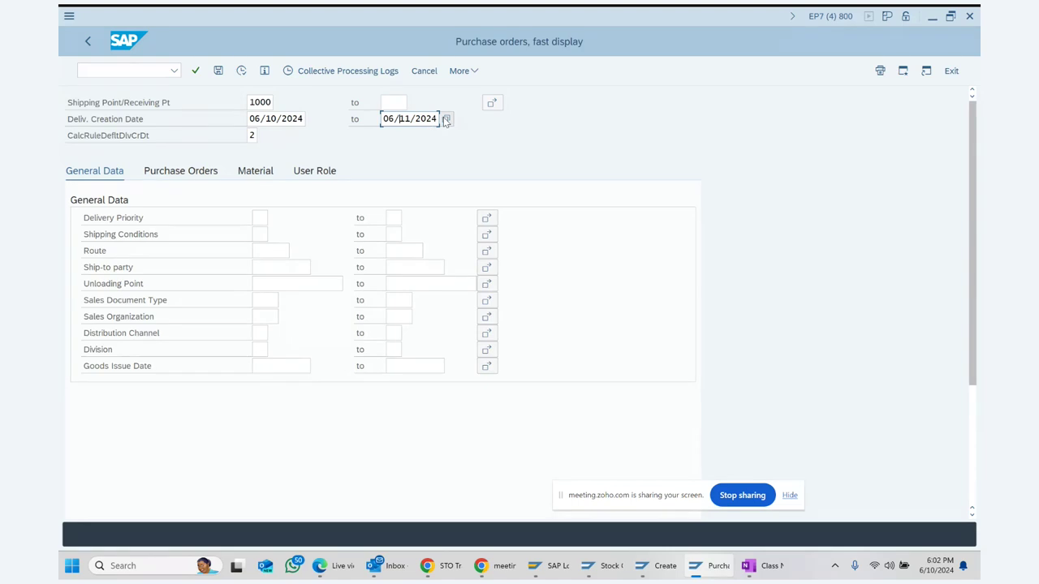
left_click(446, 120)
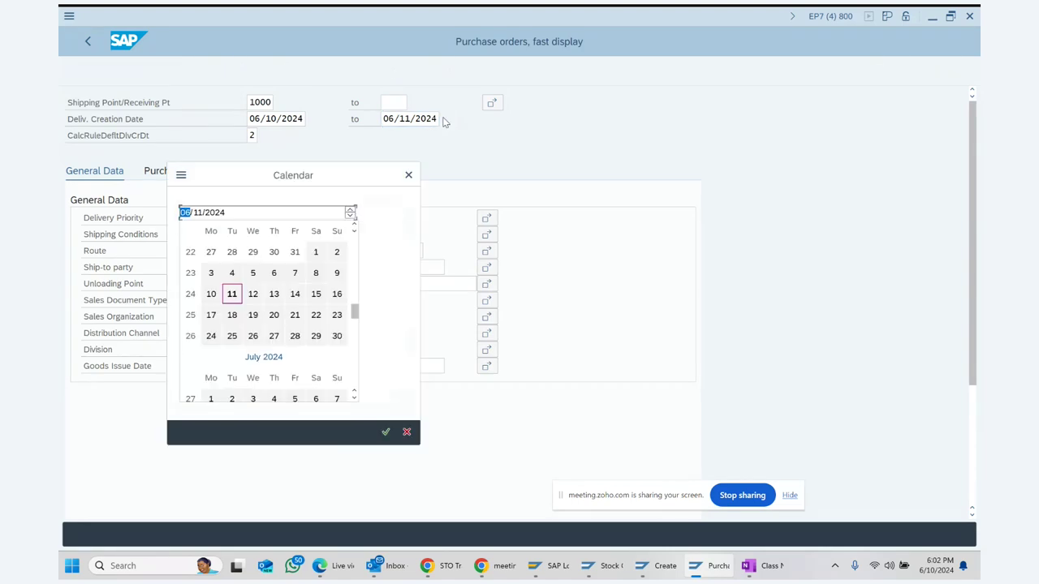
double_click(337, 295)
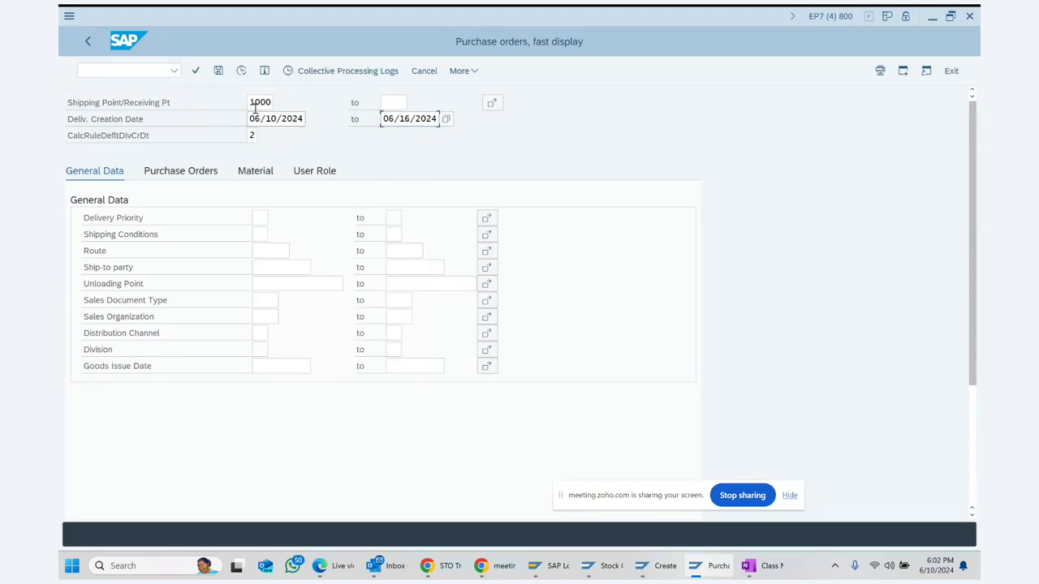
left_click(241, 71)
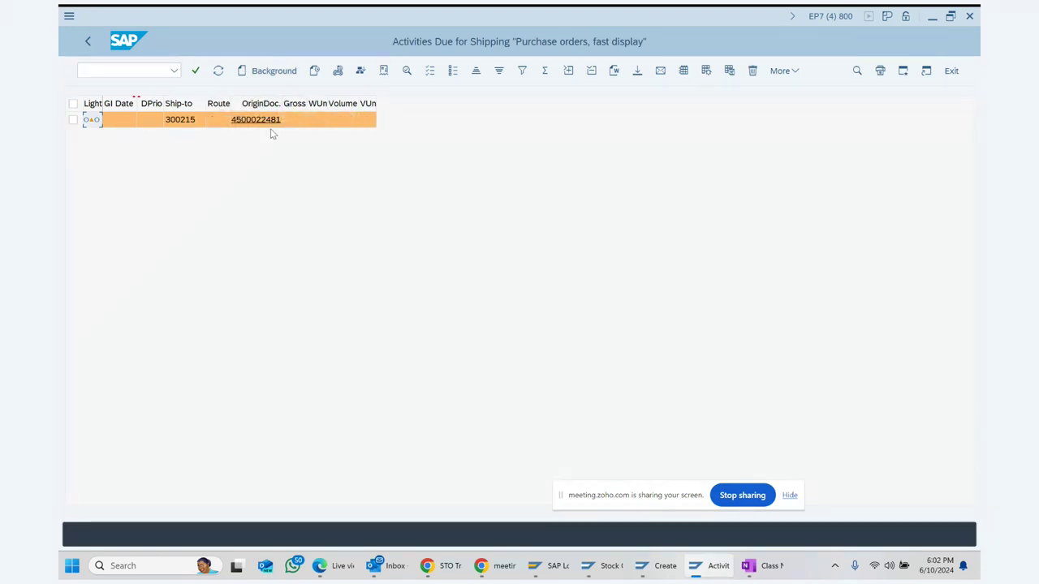
Step: Select all entries in the list of activities due for shipping and create the replenishment delivery in the background
left_click(73, 103)
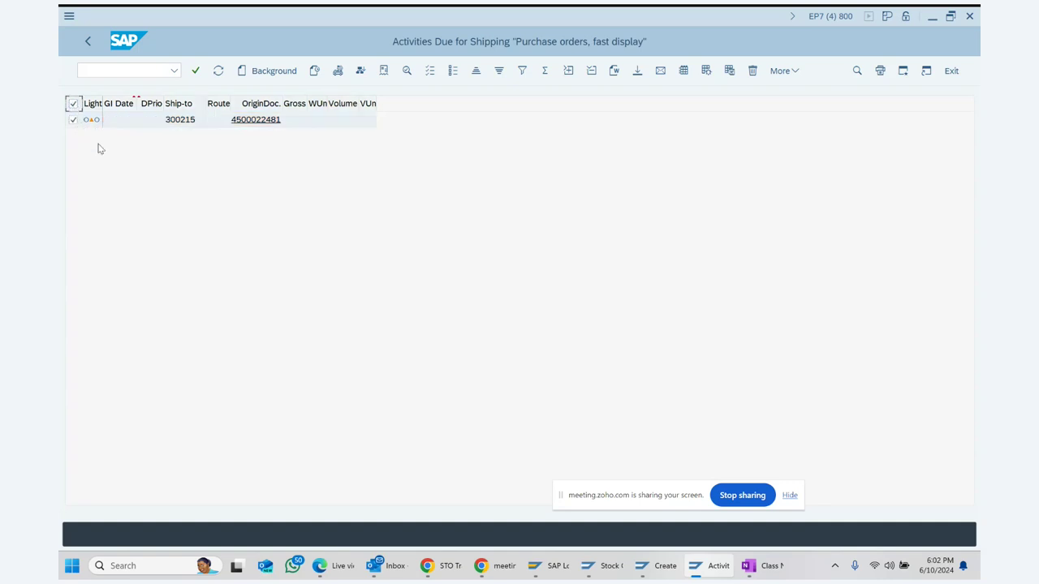
left_click(258, 73)
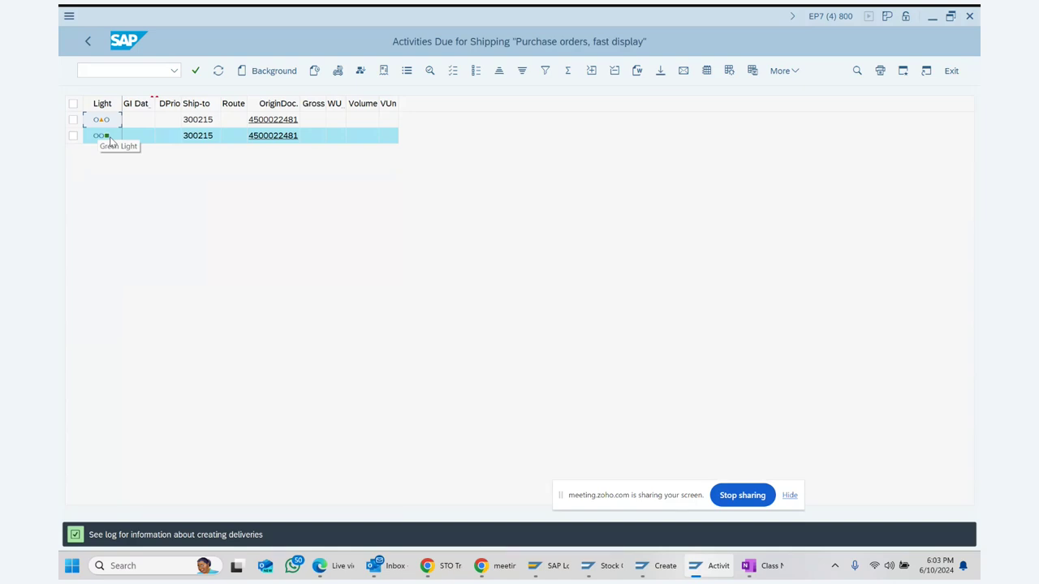
Step: Leave the purchase order delivery list and open the single outbound delivery change transaction from the Change folder under Outbound Delivery
left_click(89, 42)
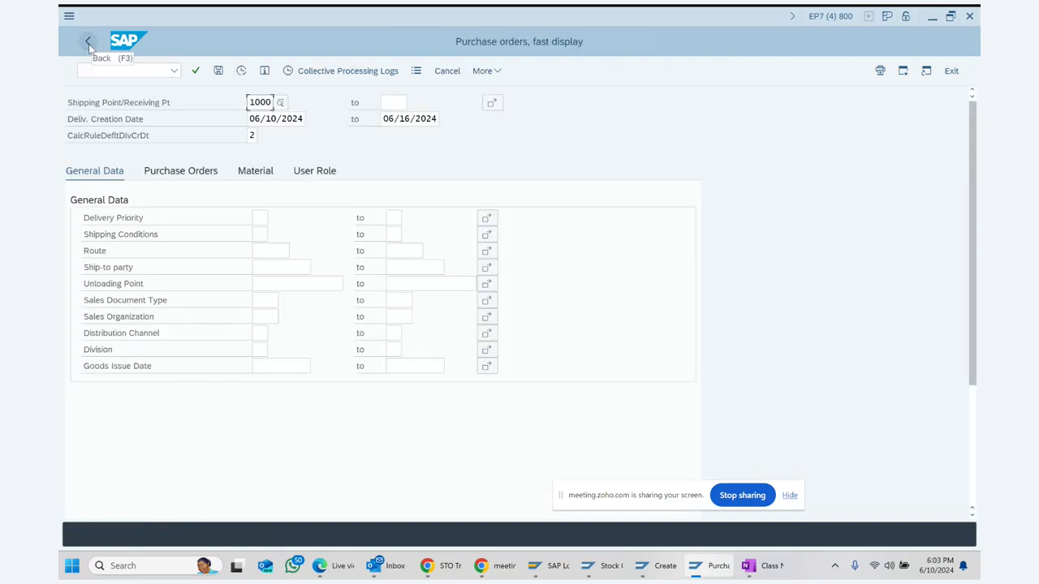
left_click(89, 44)
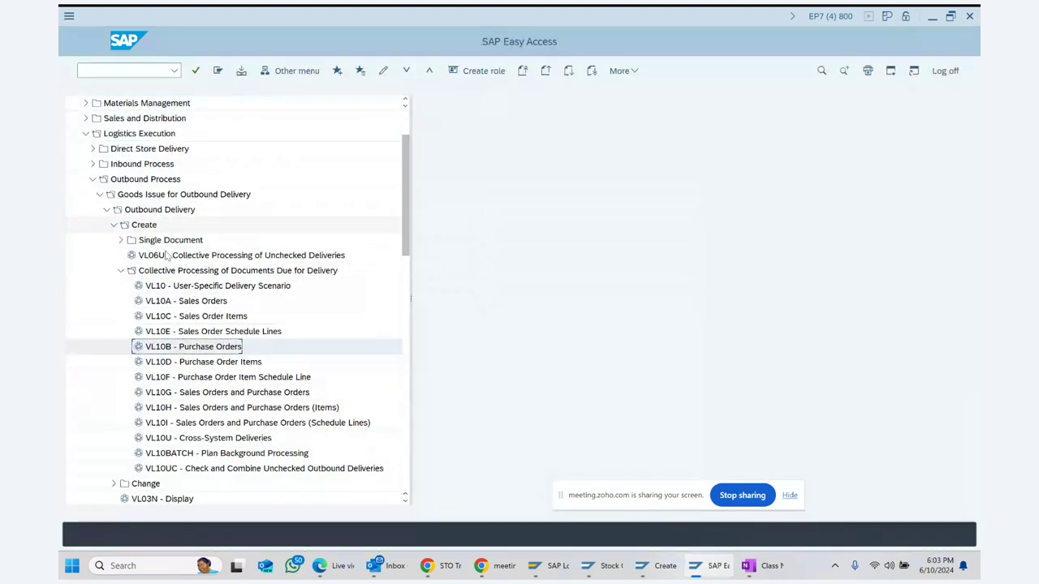
left_click(121, 270)
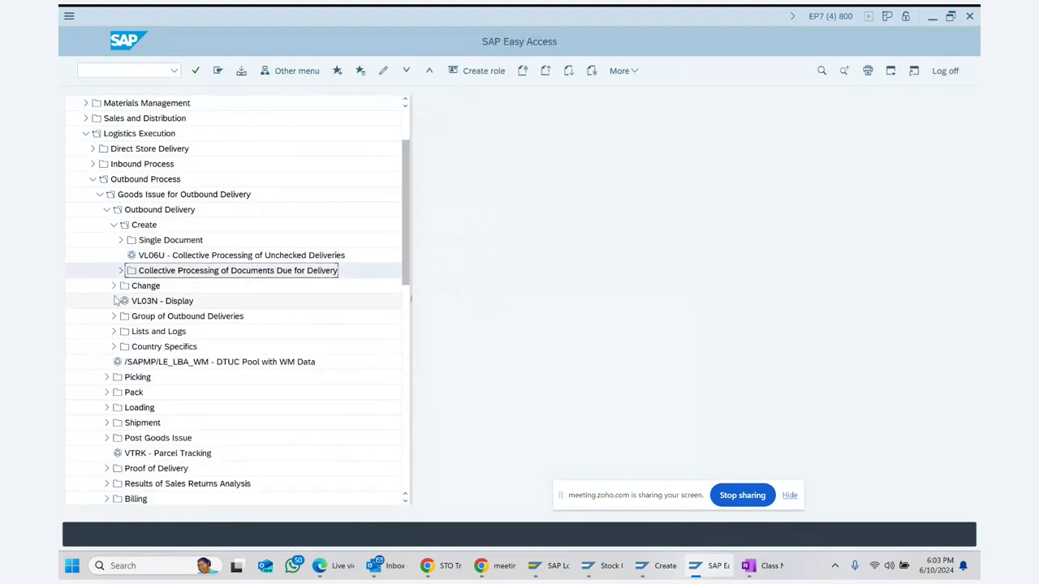
left_click(114, 286)
double_click(170, 301)
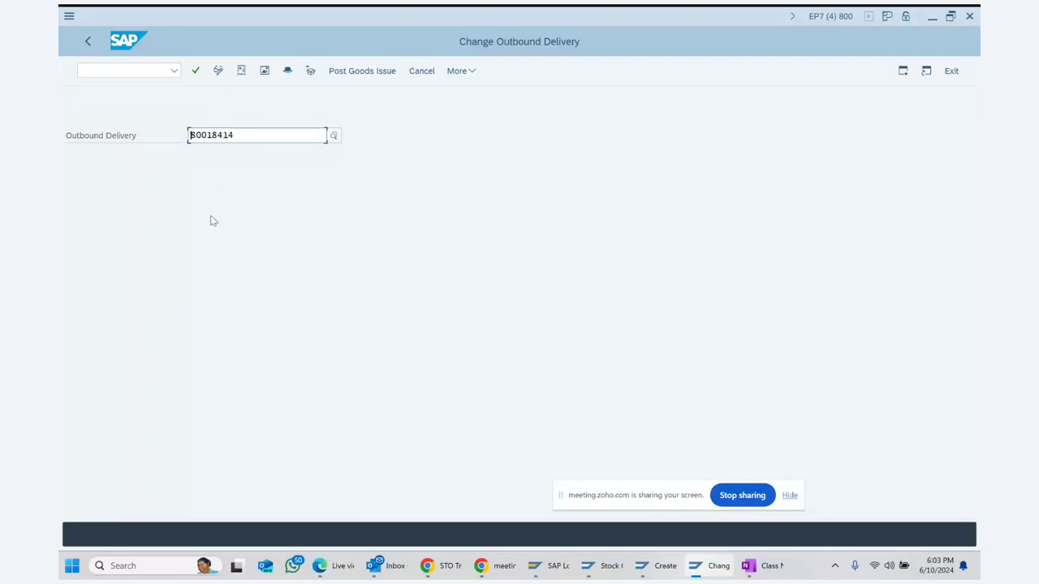
Step: Examine the document flow of the proposed outbound delivery, including its purchase order and replenishment delivery, and return to the delivery selection
left_click(244, 75)
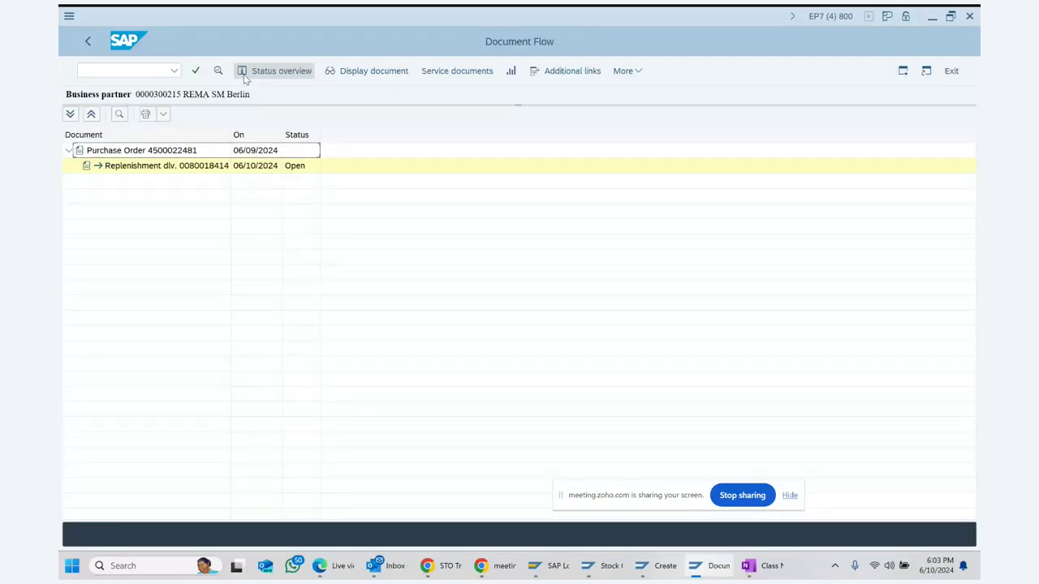
left_click(168, 168)
double_click(169, 168)
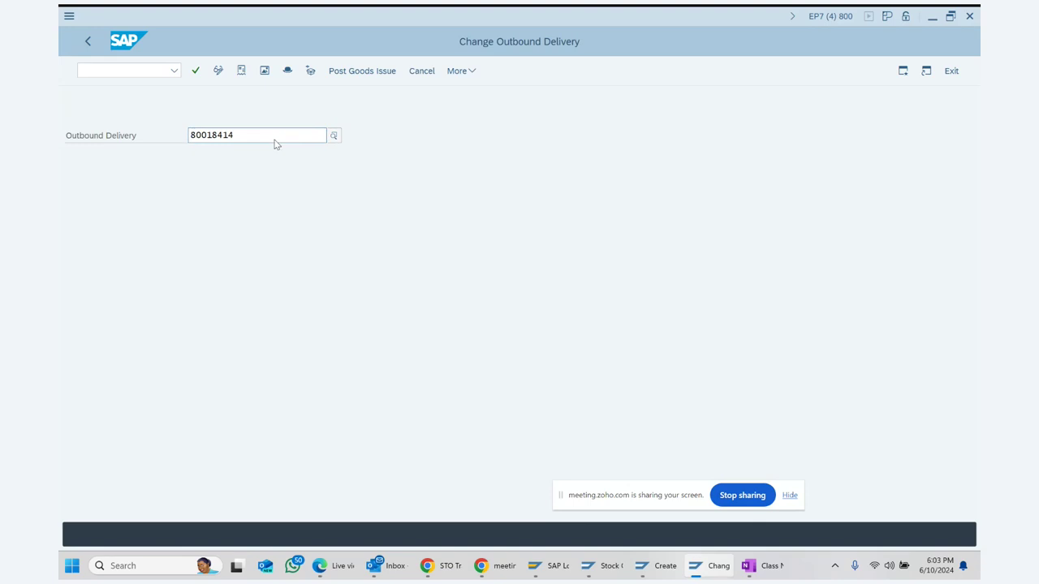
Step: Open the replenishment delivery, set the picked quantity of ANTENNA-1 to 10 and post the goods issue
key("Return")
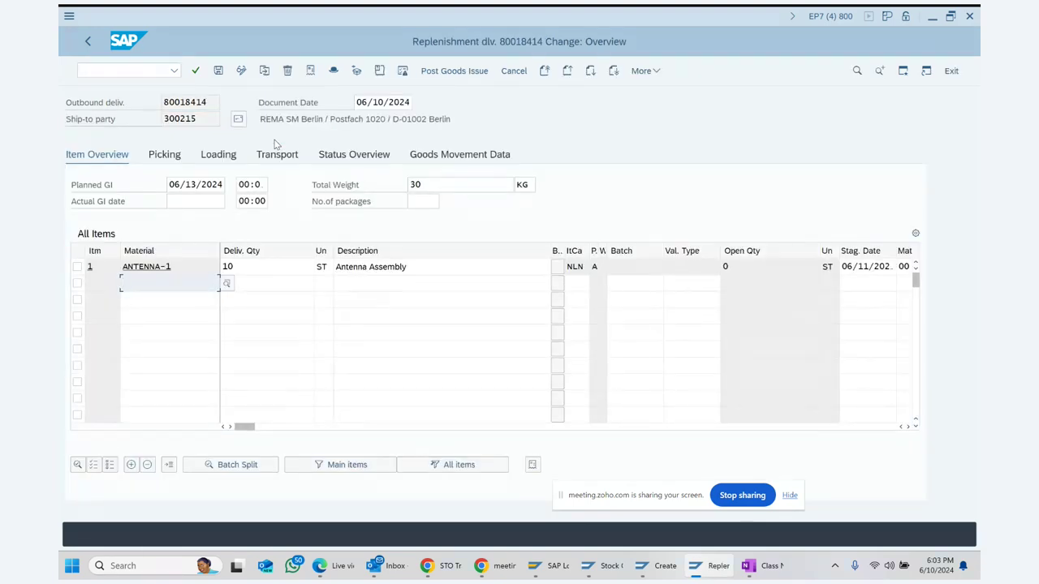
left_click(166, 155)
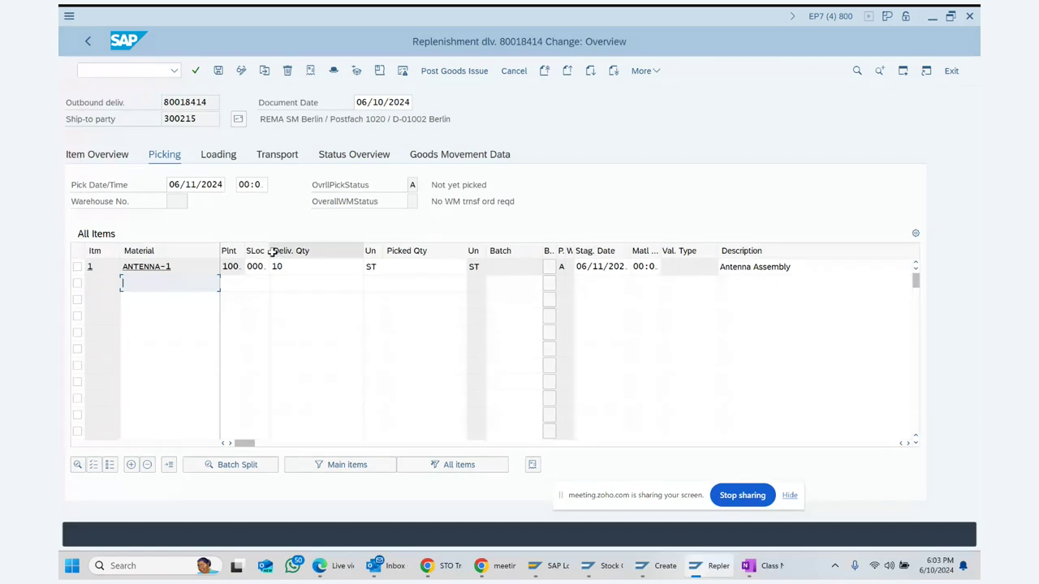
left_click(435, 266)
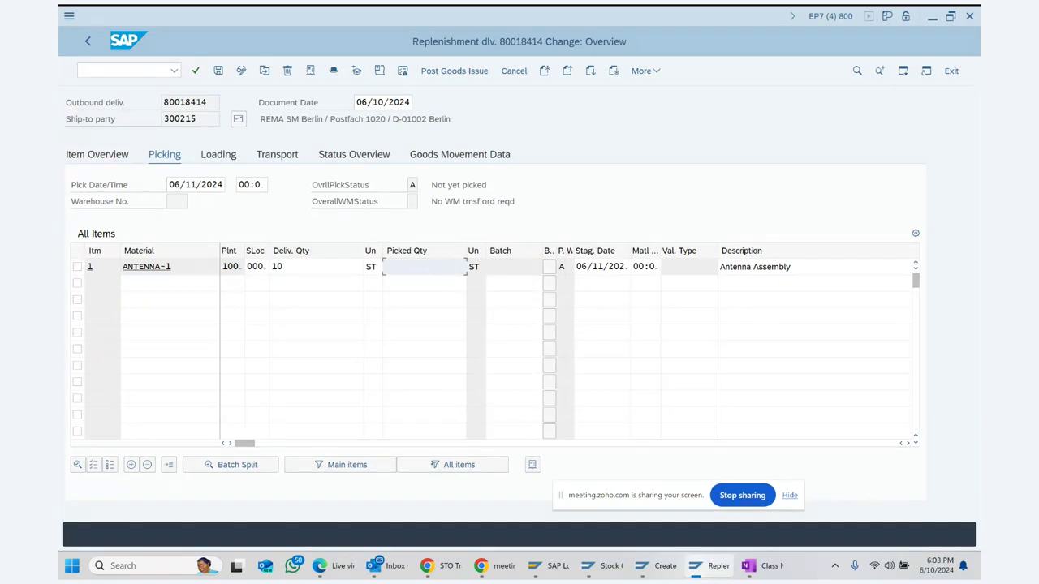
type("10")
key("Return")
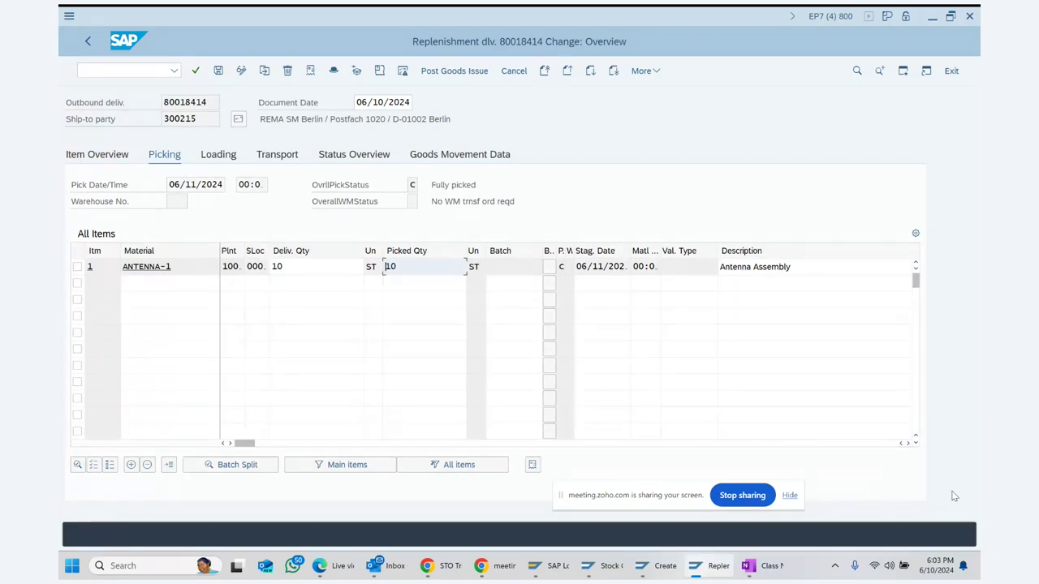
left_click(457, 74)
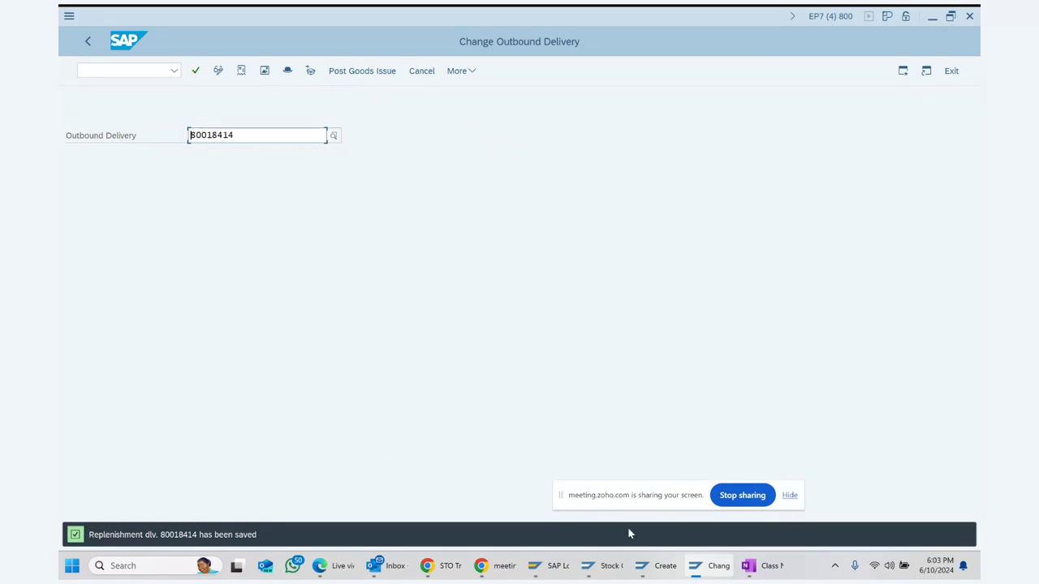
Step: Switch to the ANTENNA-1 stock overview session, refresh it and compare the unrestricted stock of plants 1000 Hamburg and 1100 Berlin
left_click(604, 566)
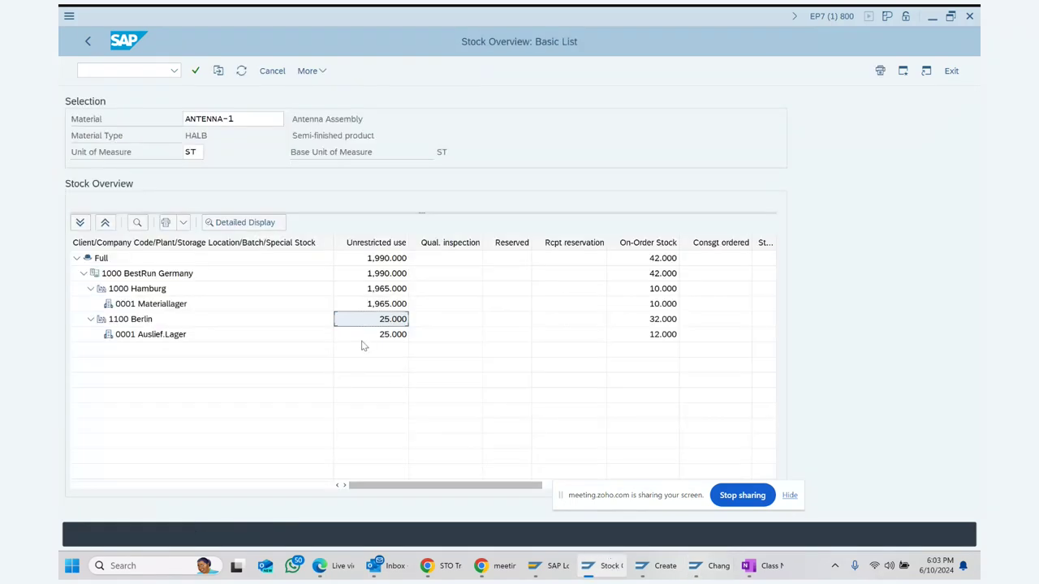
left_click(382, 292)
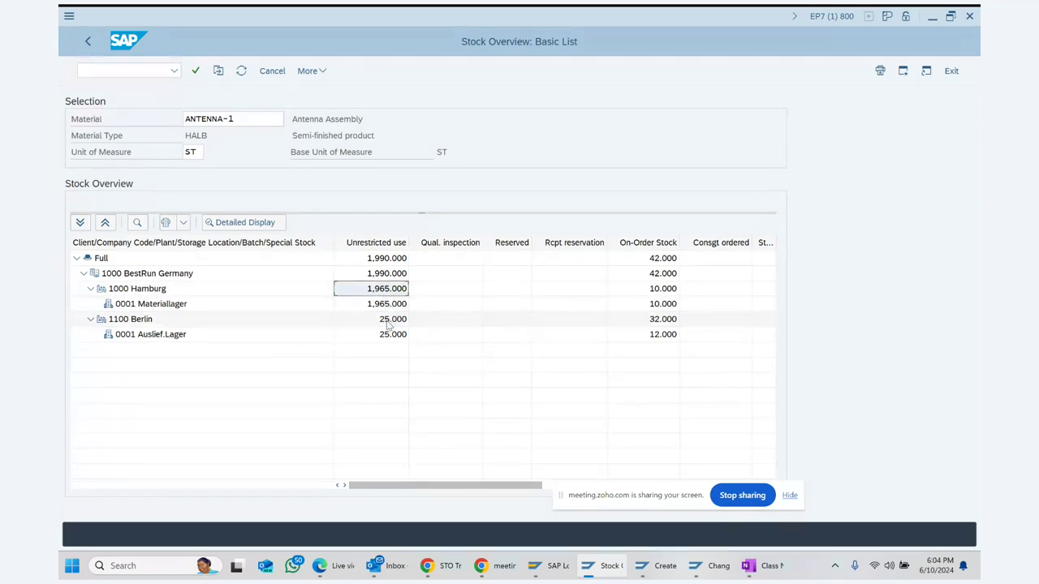
left_click(388, 322)
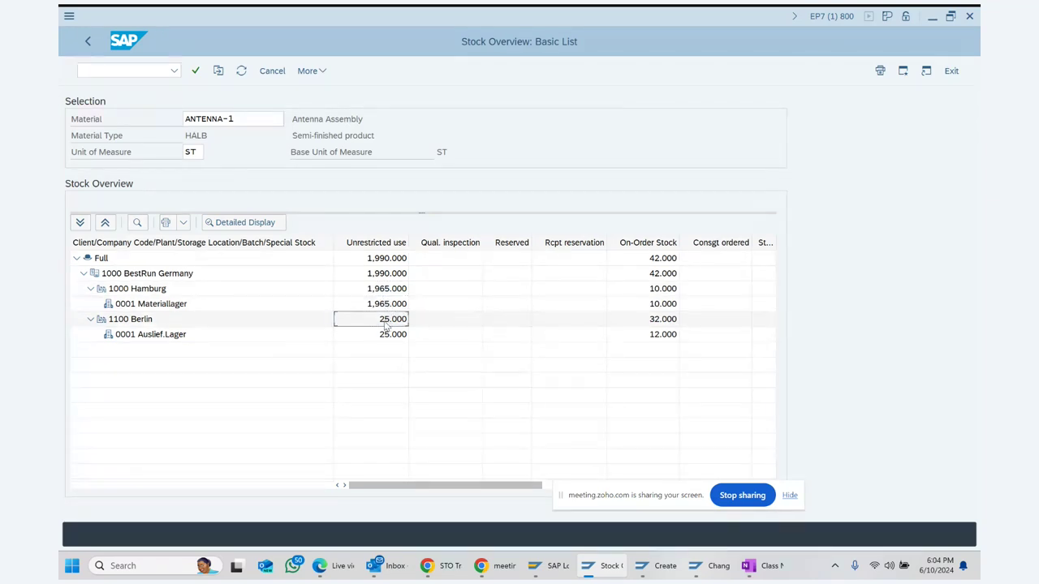
left_click(241, 72)
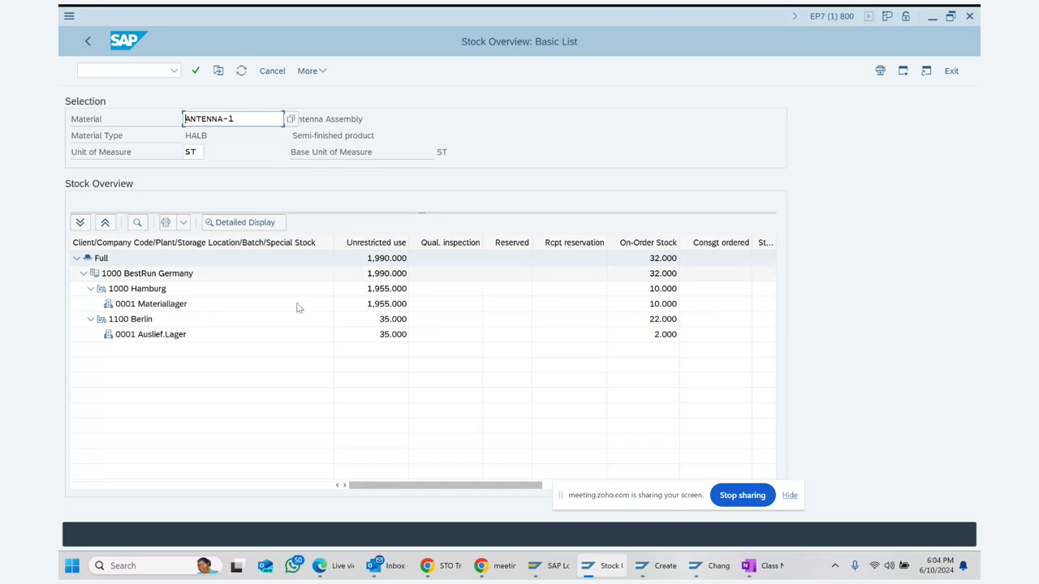
left_click(391, 323)
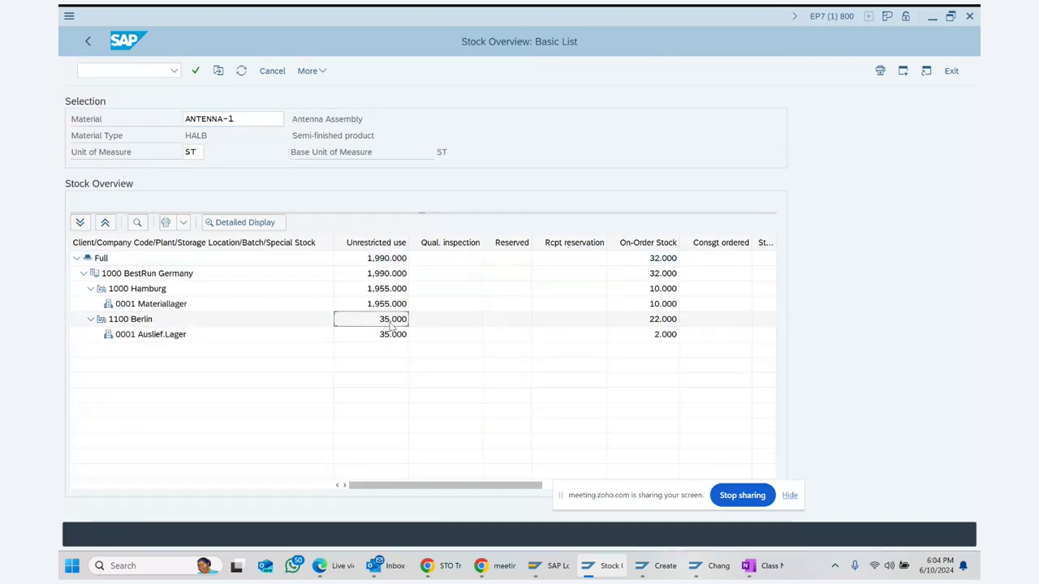
left_click(385, 294)
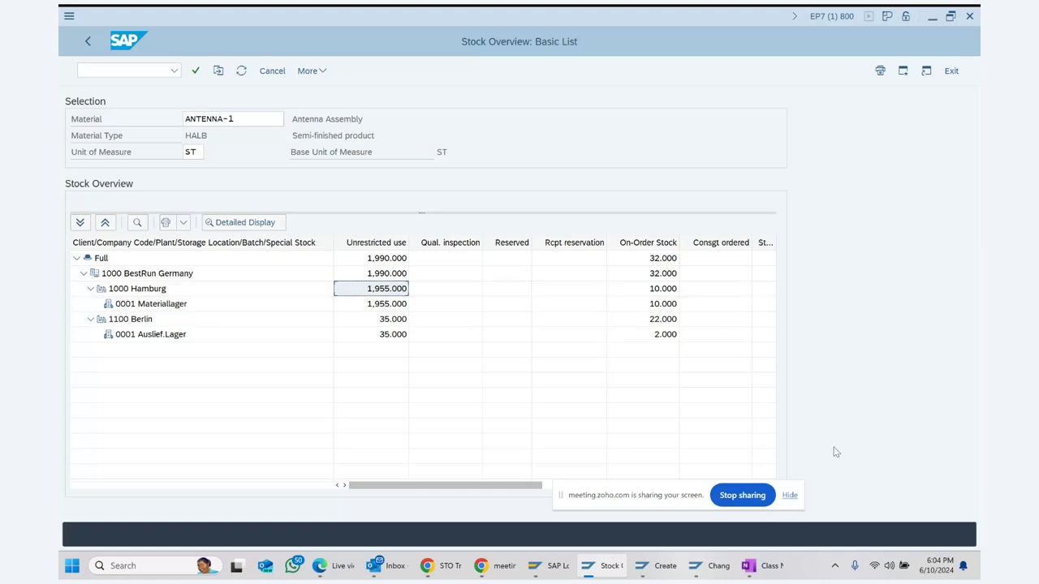
left_click(742, 495)
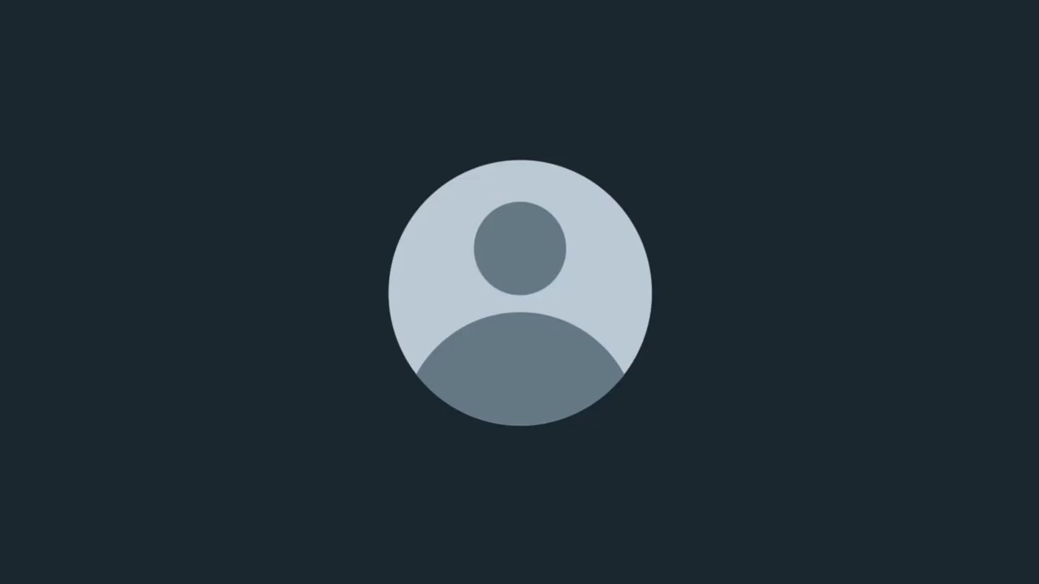